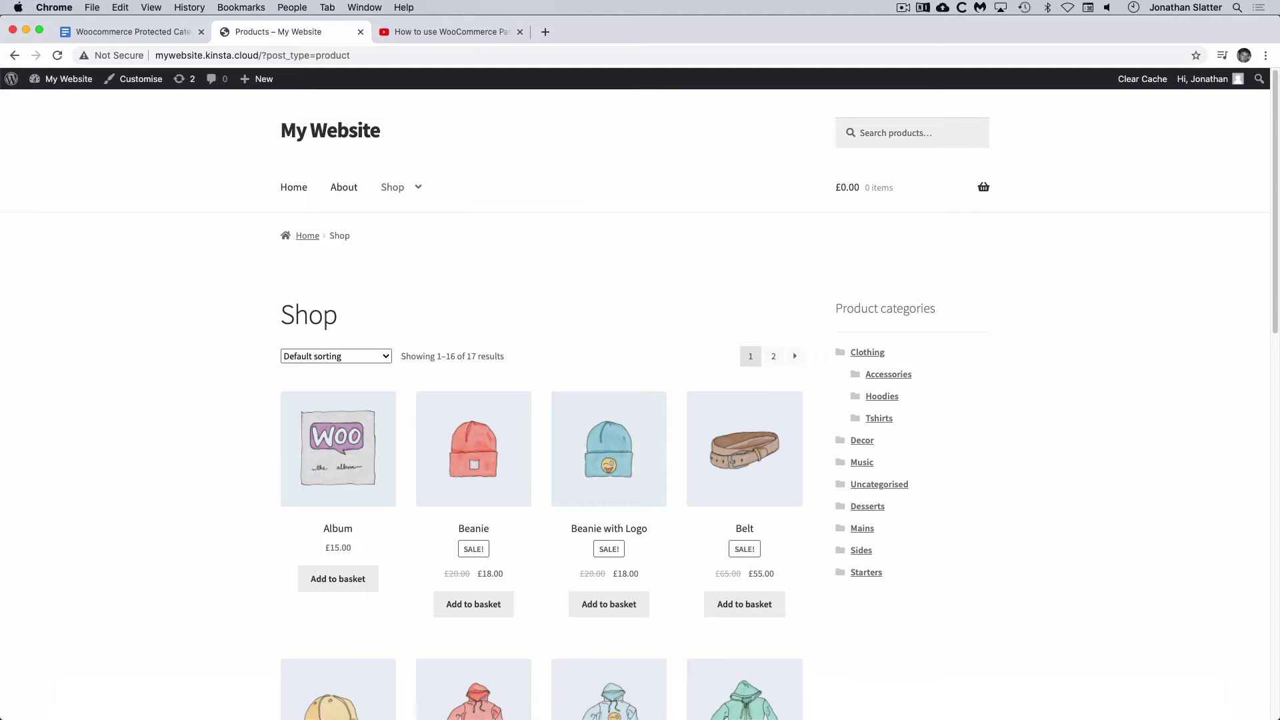
# Step: Go from the site's admin dashboard to Plugins > Add New
pyautogui.scroll(-5, 640, 400)
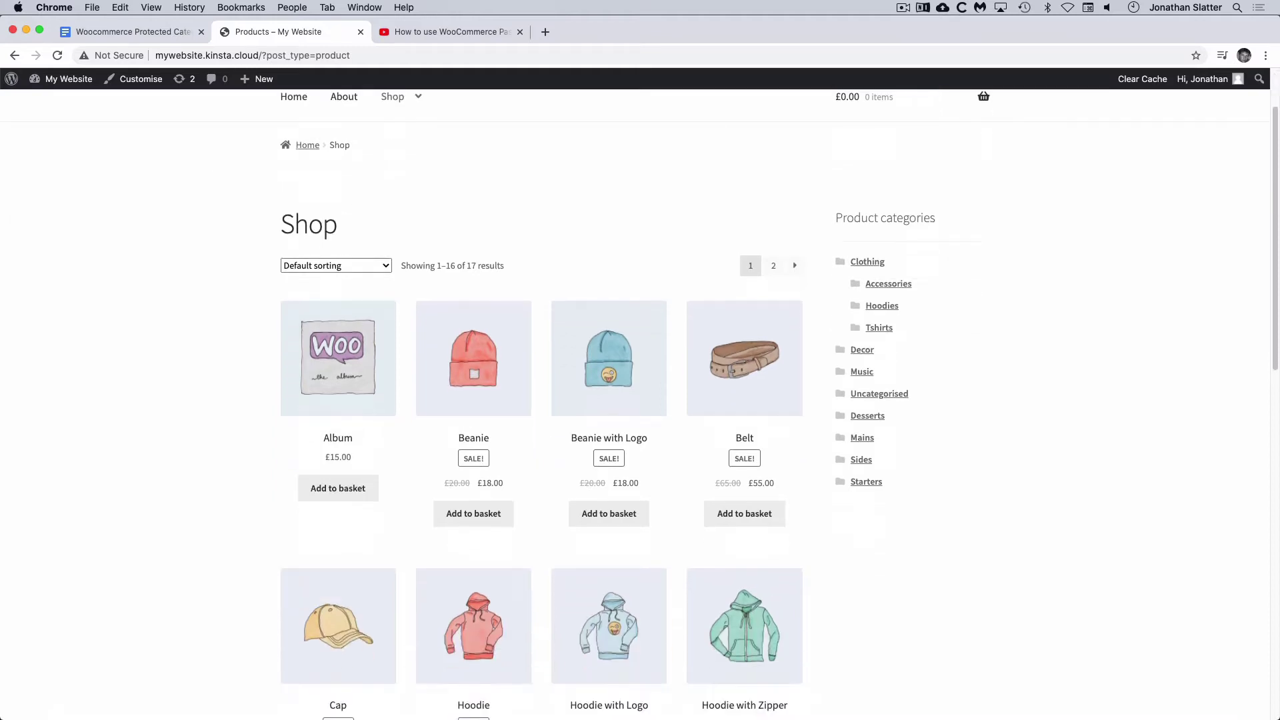
pyautogui.scroll(-2, 640, 400)
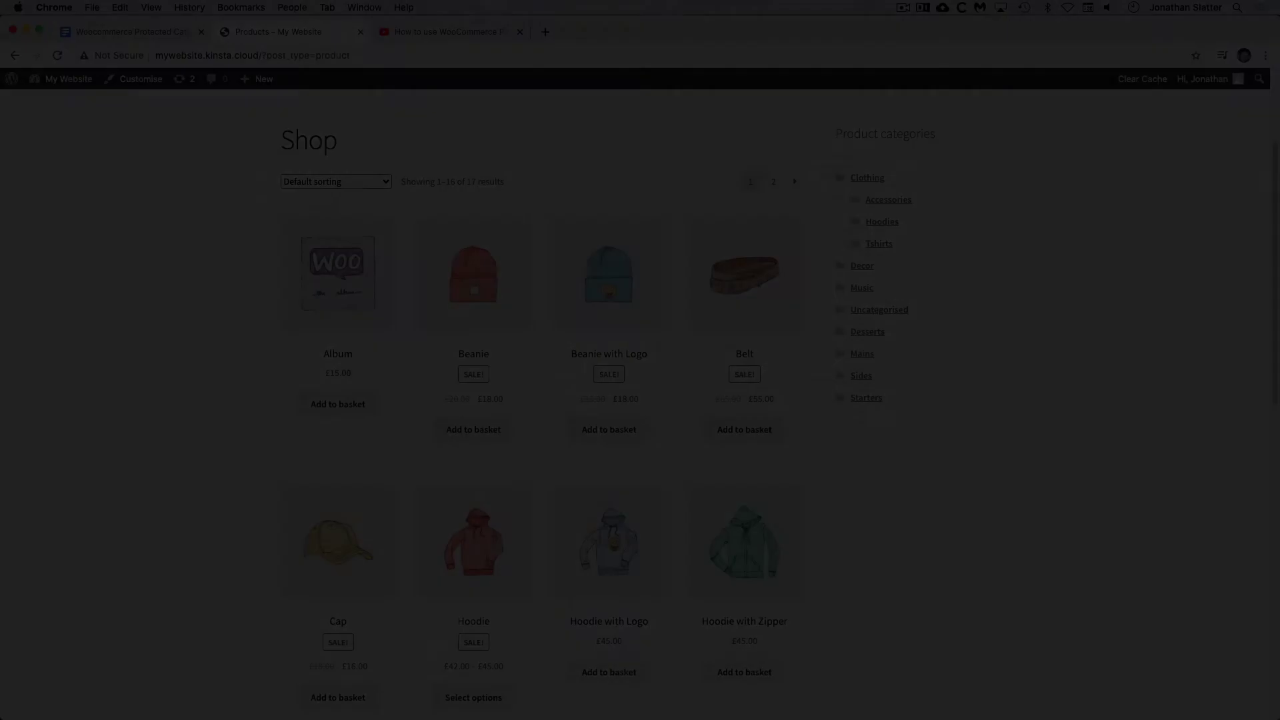
pyautogui.scroll(-3, 640, 400)
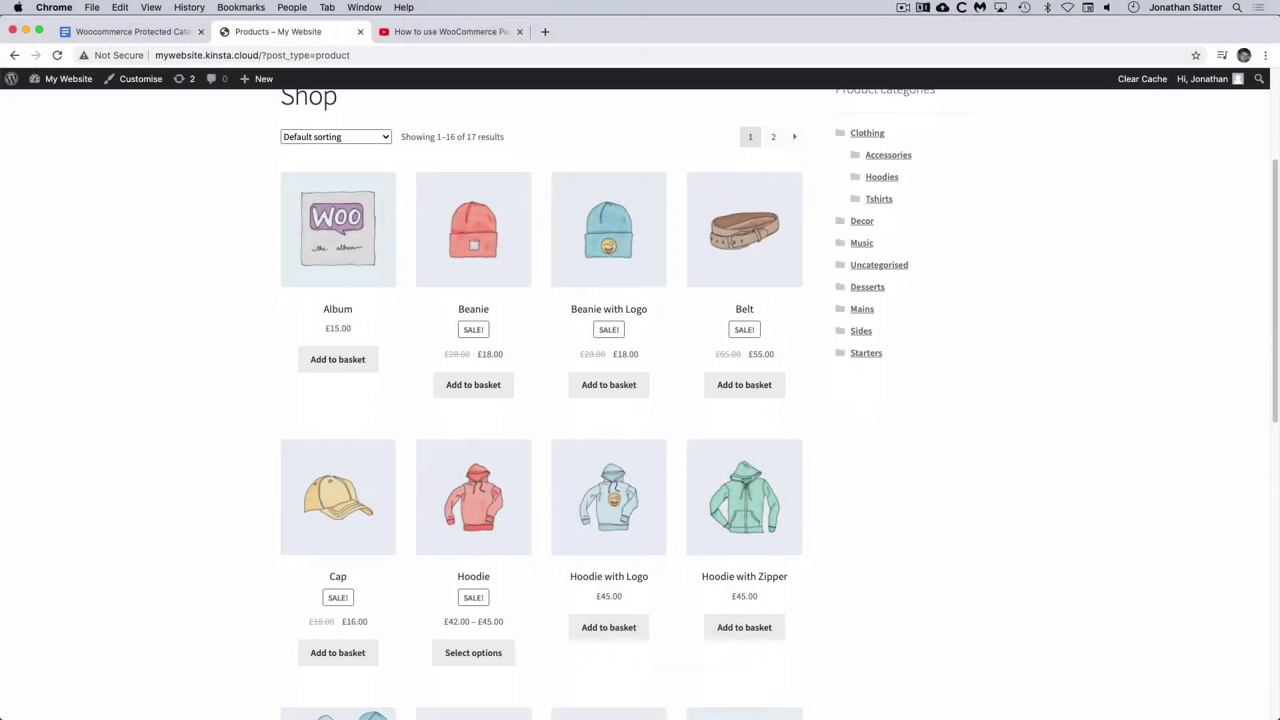
pyautogui.scroll(5, 640, 400)
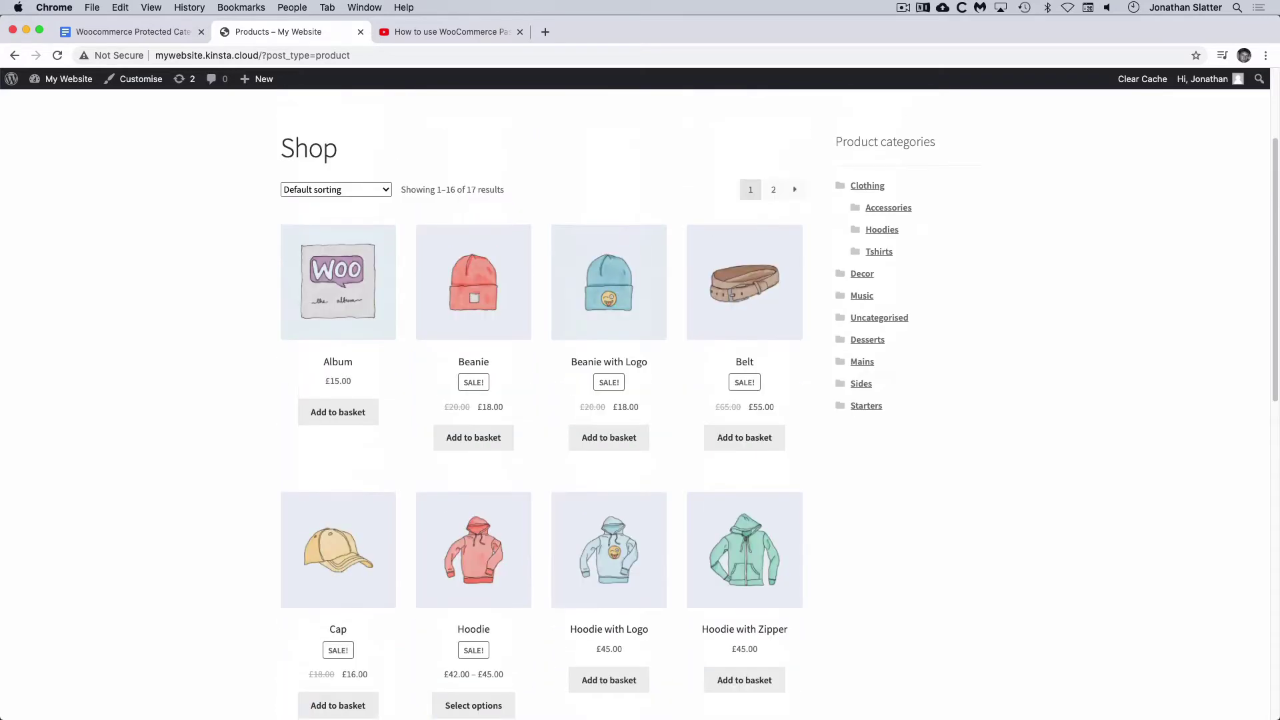
pyautogui.scroll(1, 640, 400)
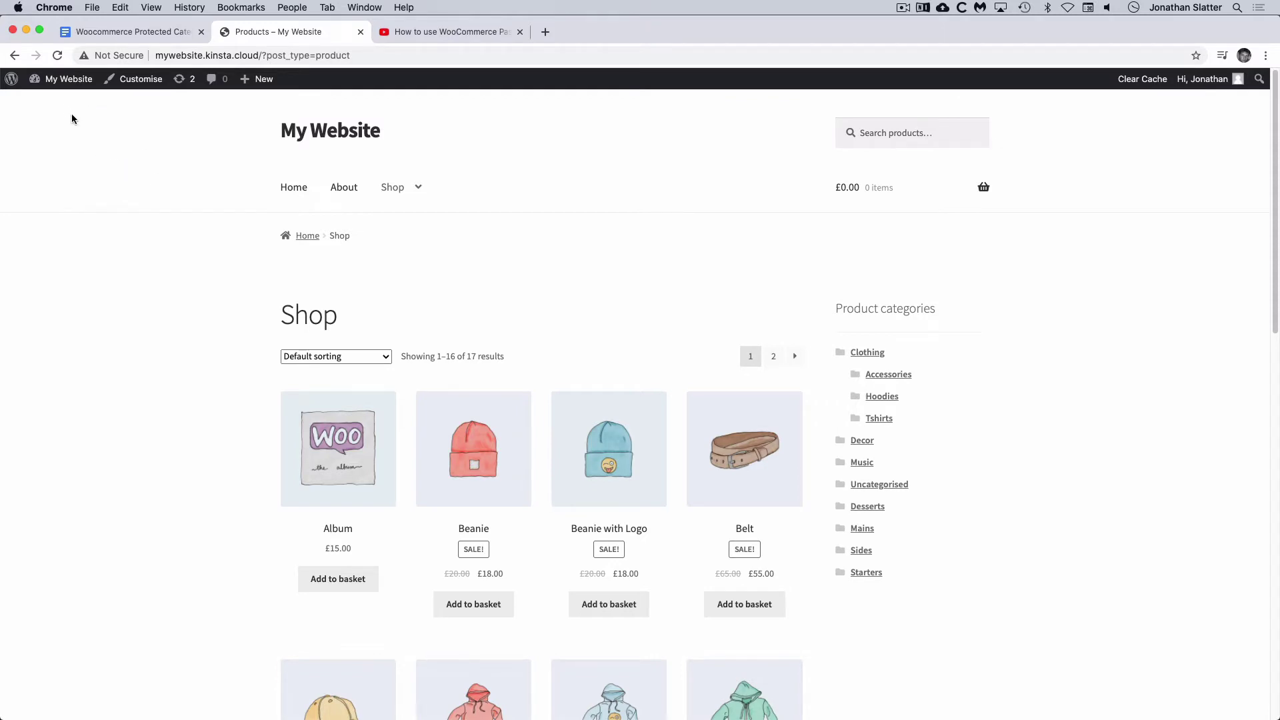
pyautogui.moveTo(65, 83)
pyautogui.click(49, 103)
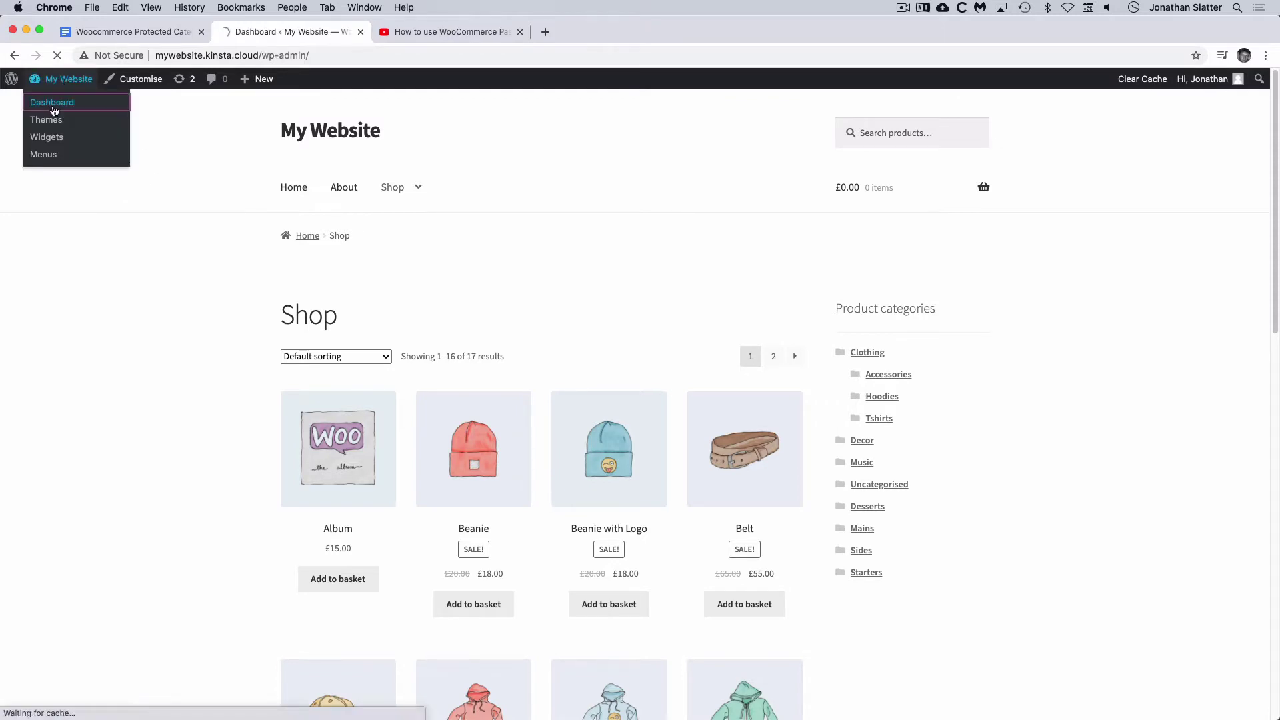
pyautogui.moveTo(40, 429)
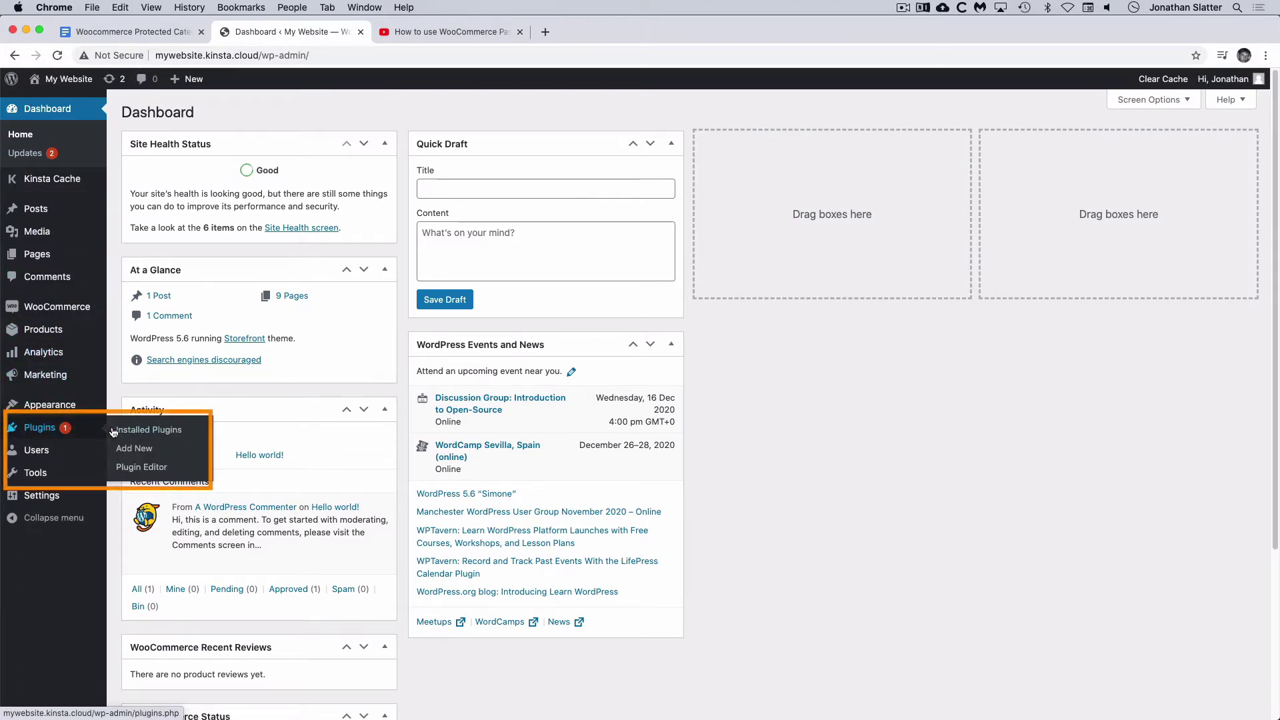
pyautogui.click(126, 449)
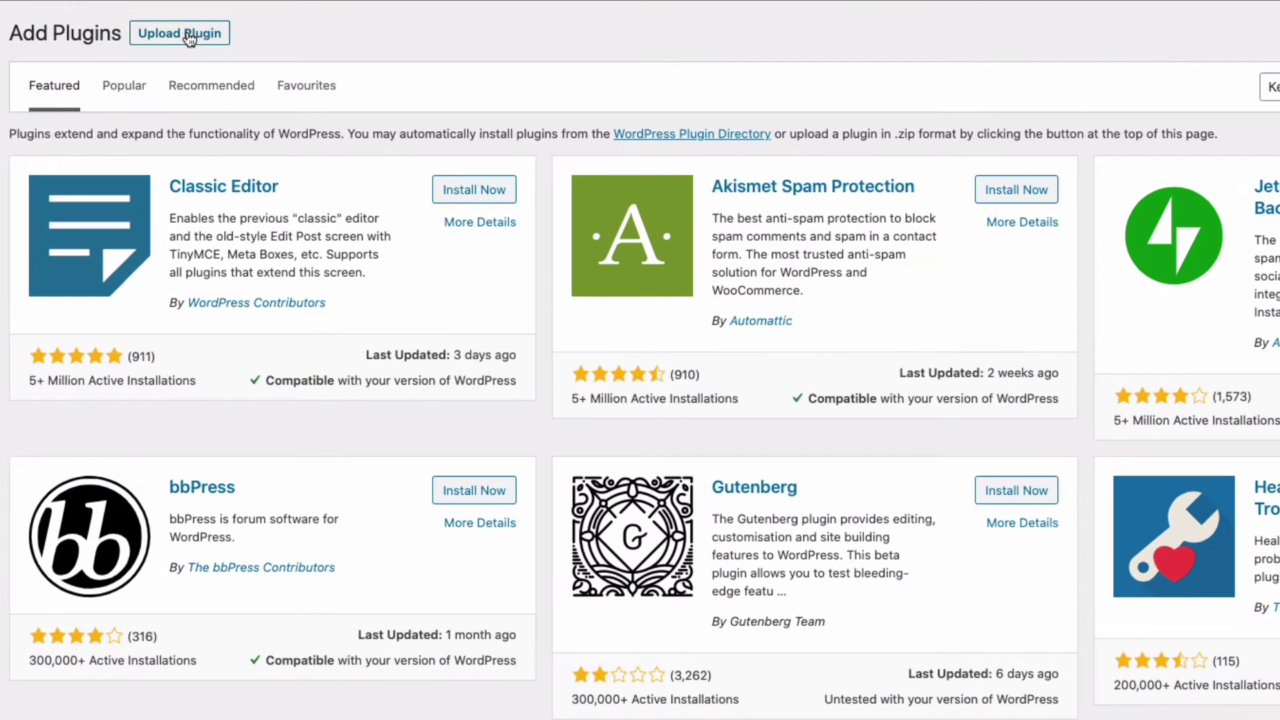
# Step: Select woocommerce-protected-categories.zip from the Desktop in the Upload Plugin form
pyautogui.click(186, 35)
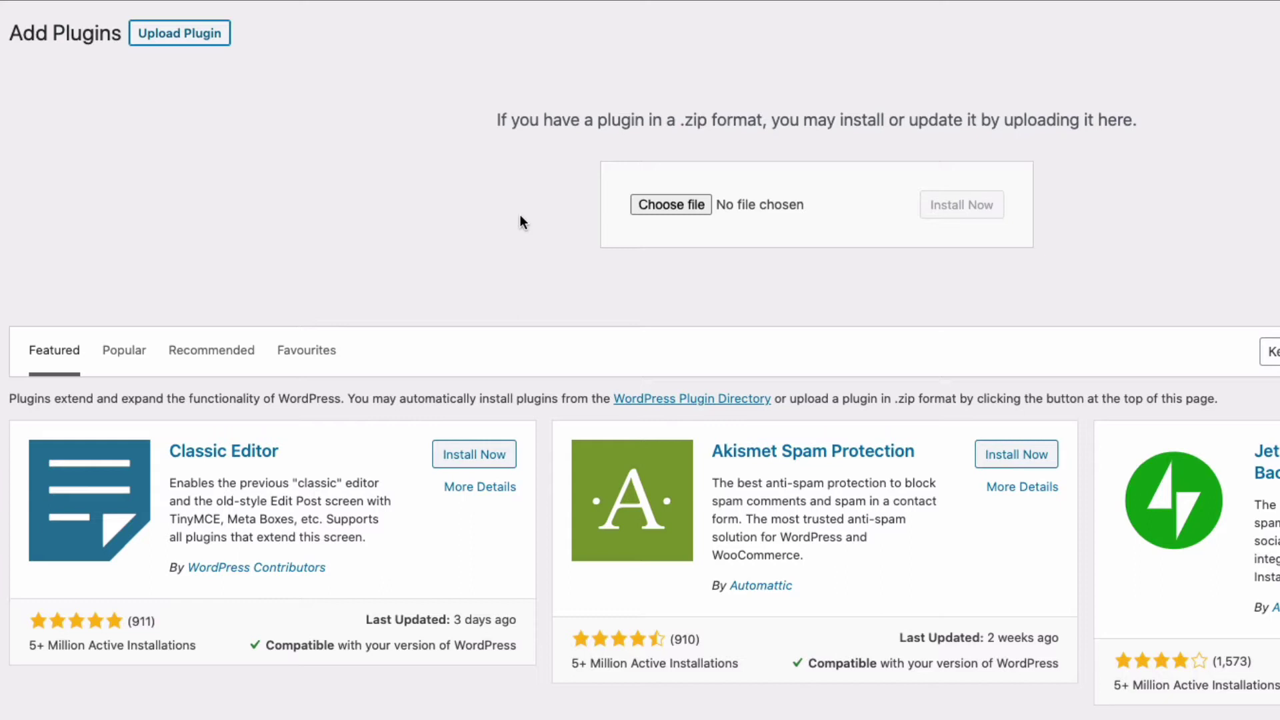
pyautogui.click(687, 210)
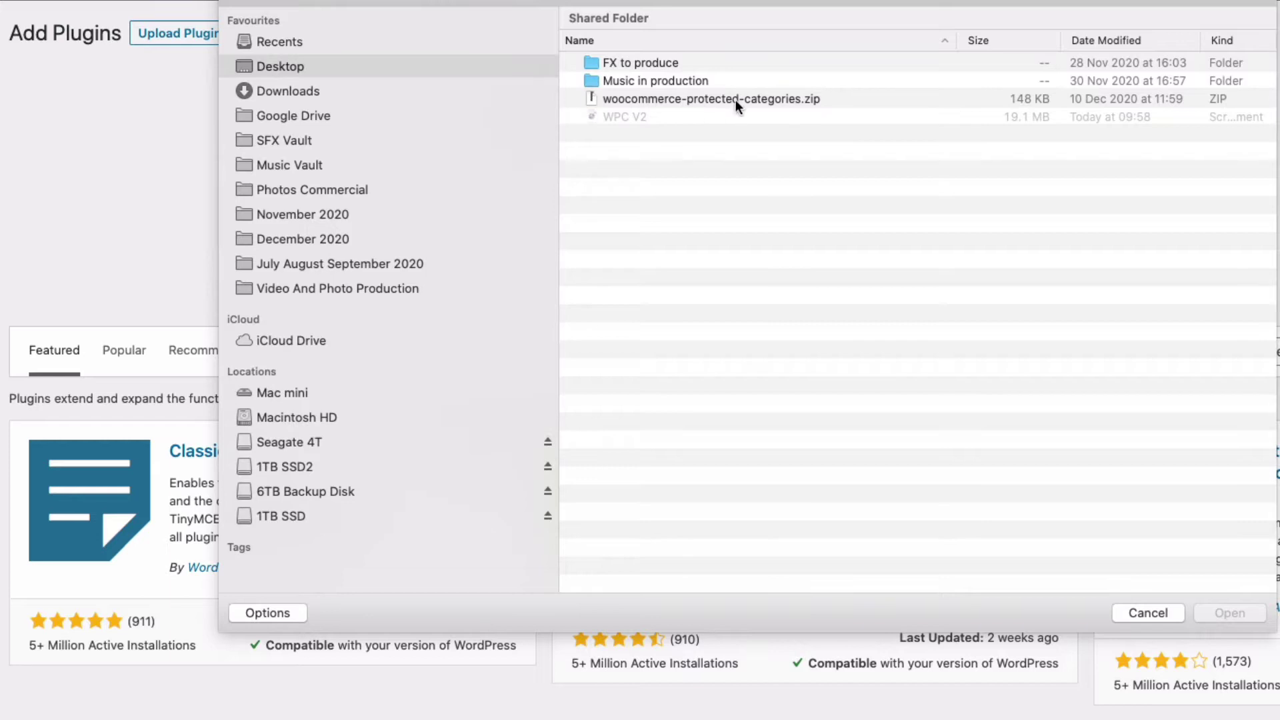
pyautogui.click(689, 100)
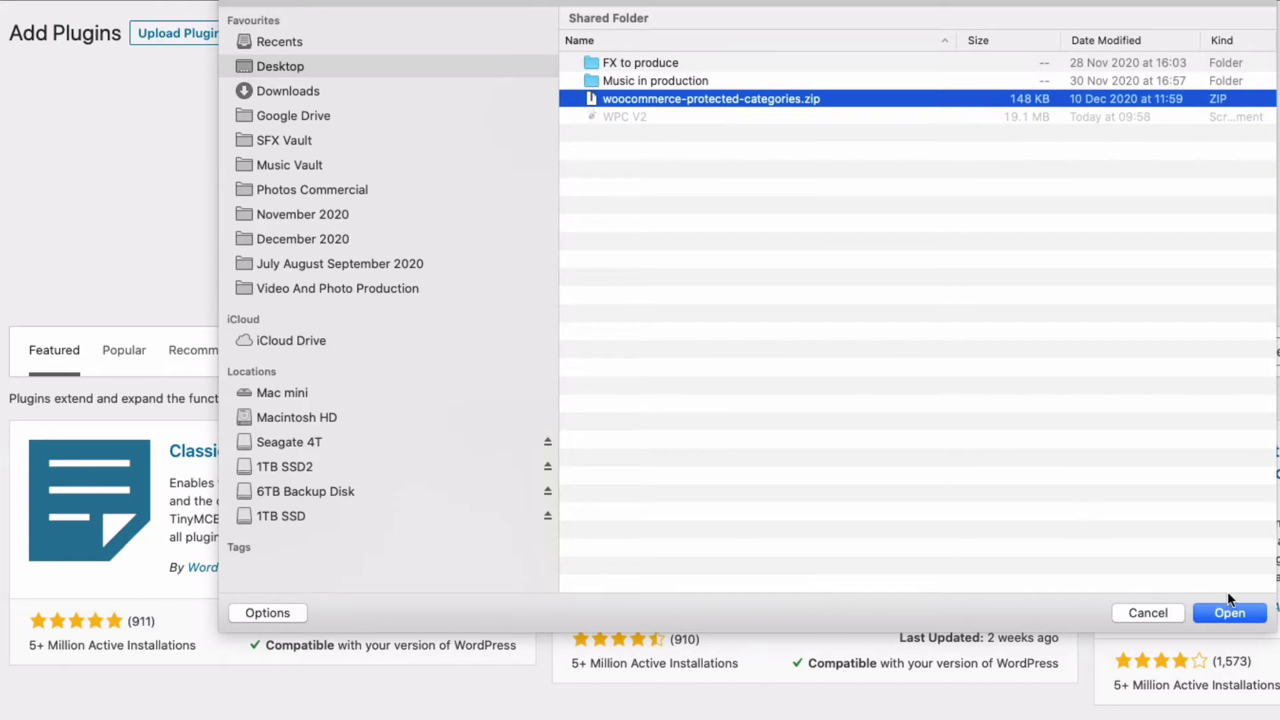
pyautogui.click(1227, 610)
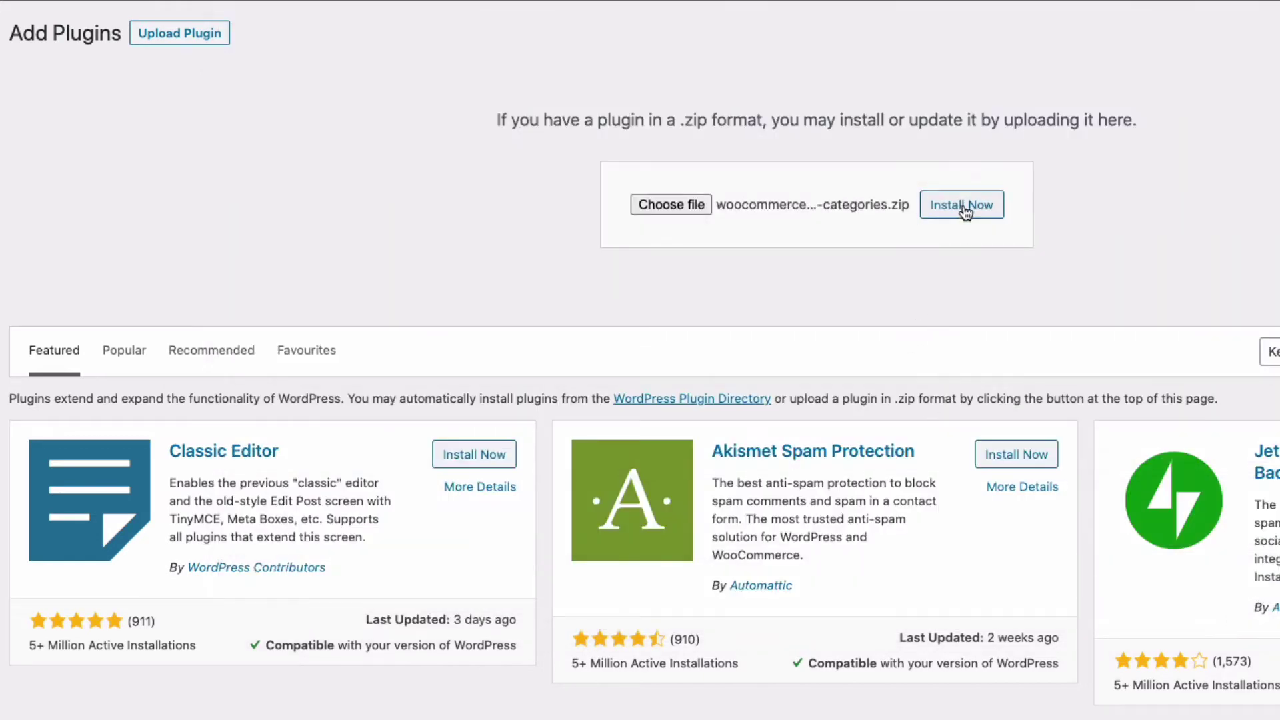
# Step: Install WooCommerce Protected Categories 2.4.1 from the uploaded zip and activate it
pyautogui.click(959, 208)
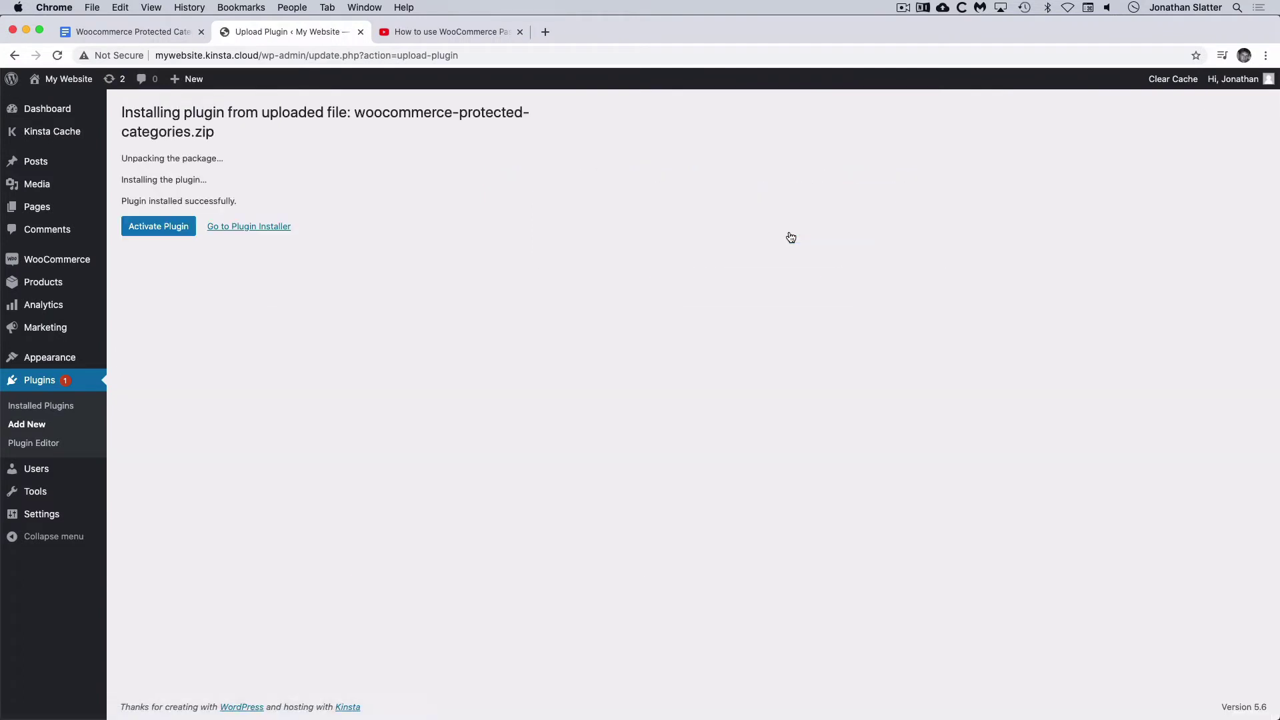
pyautogui.click(165, 229)
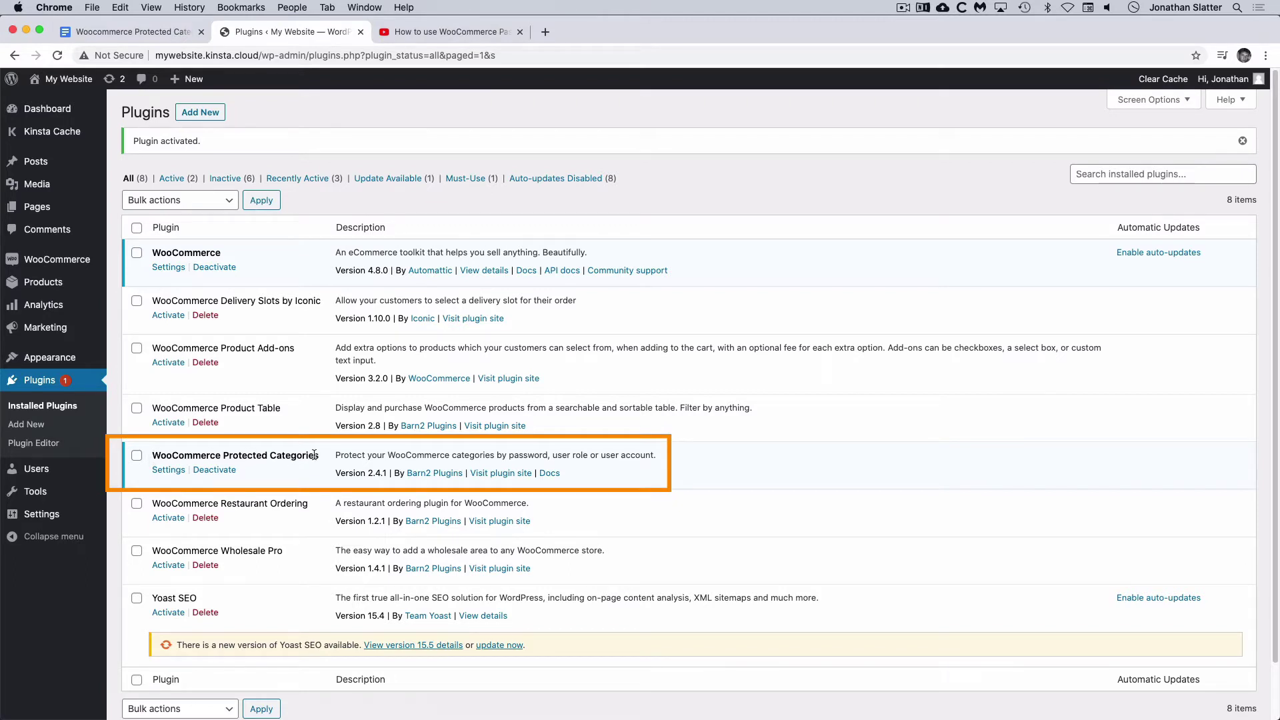
# Step: Open the Protected Categories plugin settings
pyautogui.click(171, 471)
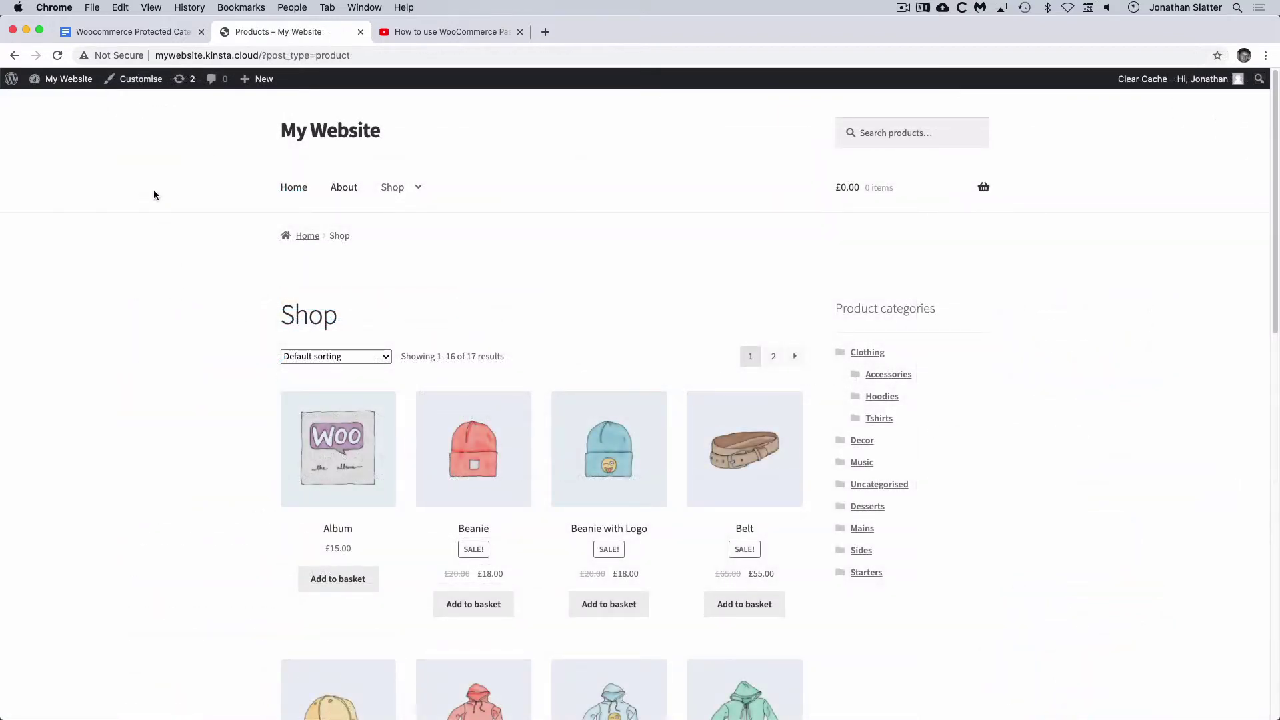
# Step: Navigate from the admin dashboard to Products > Categories
pyautogui.moveTo(50, 79)
pyautogui.click(52, 105)
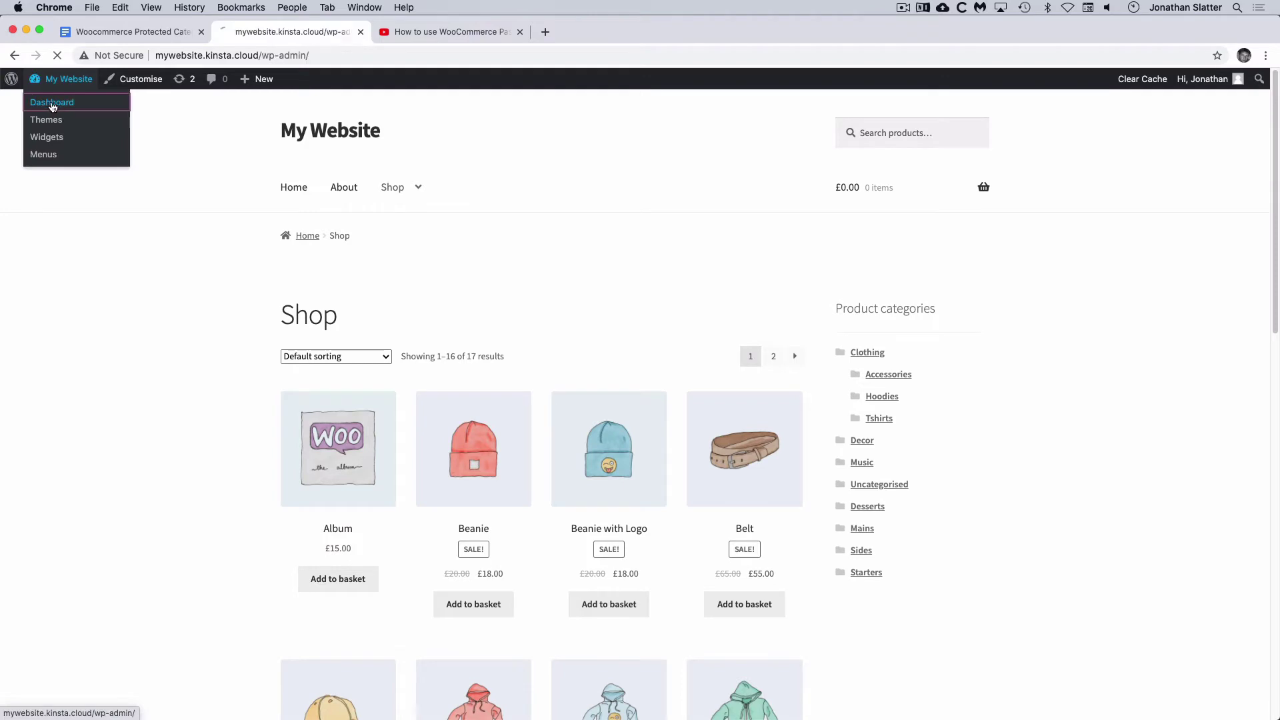
pyautogui.moveTo(71, 308)
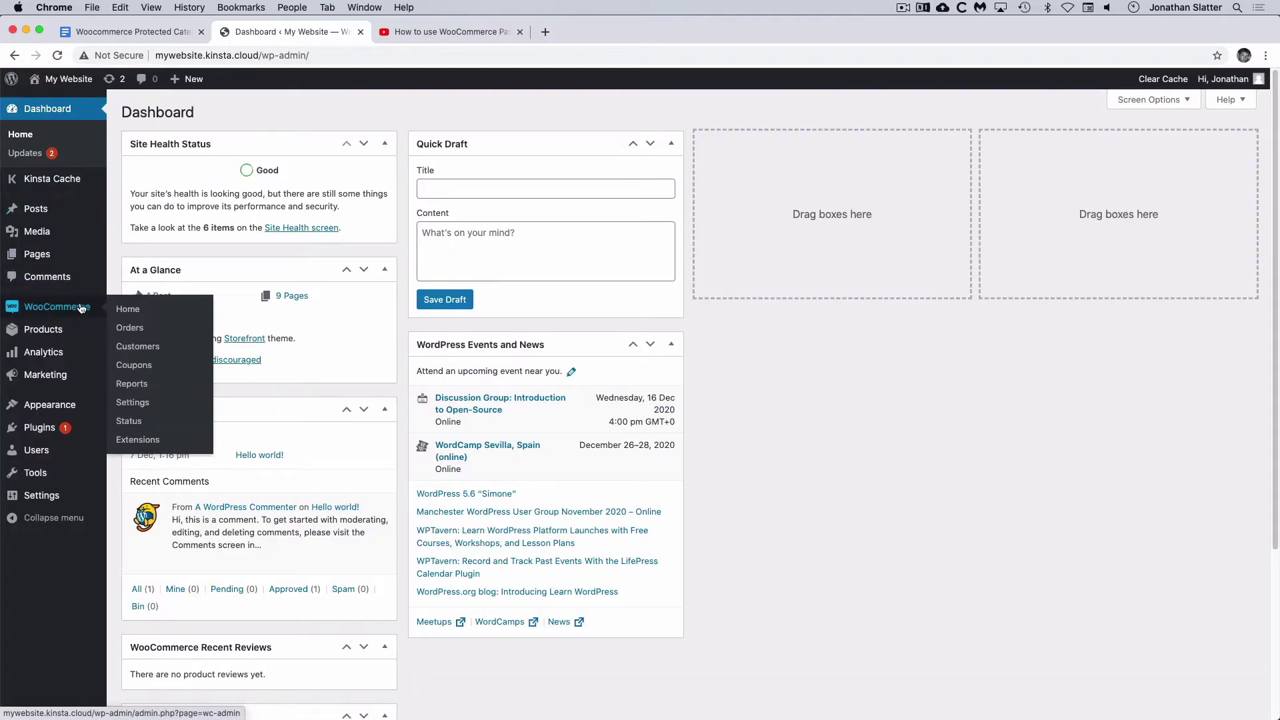
pyautogui.moveTo(36, 334)
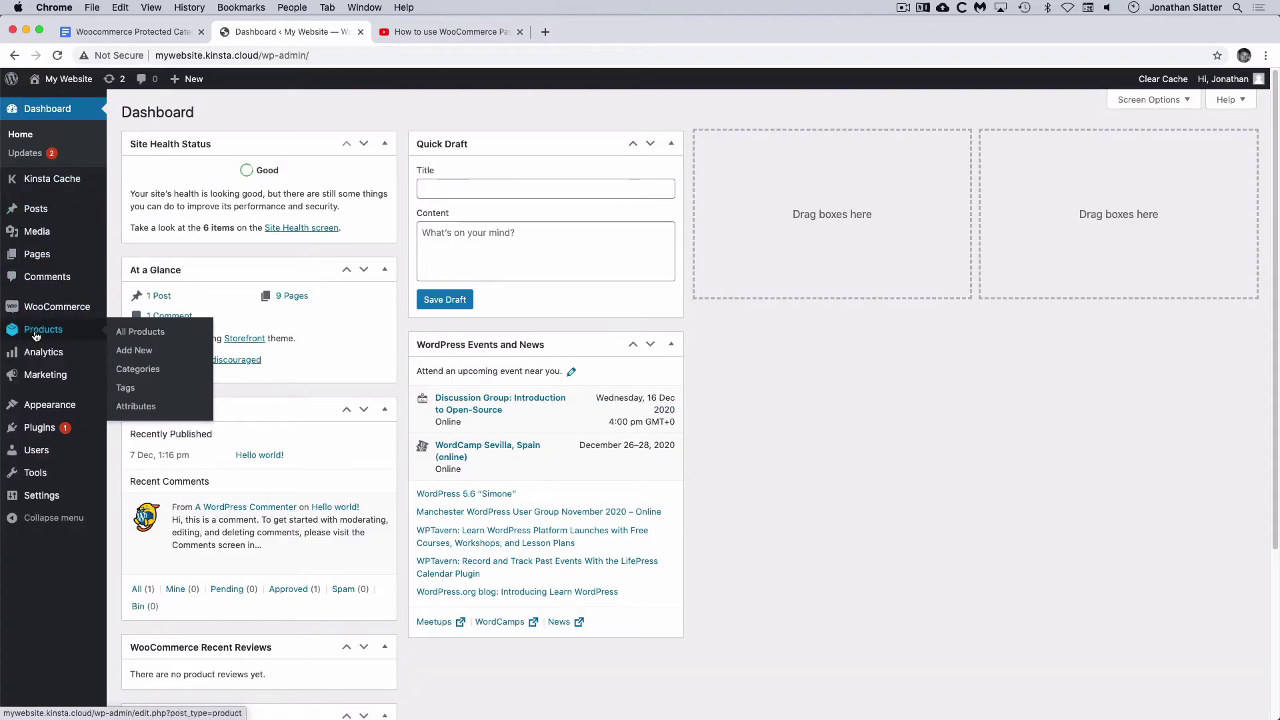
pyautogui.click(131, 372)
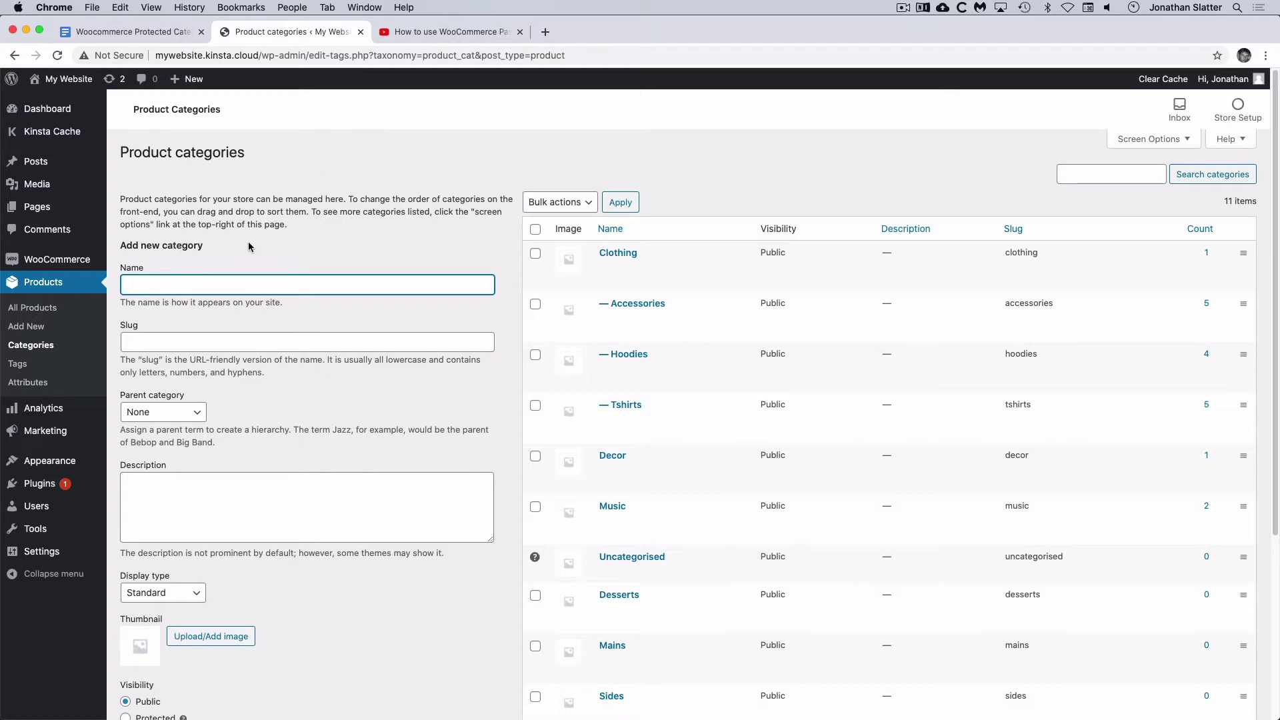
# Step: Enter the new category name 'Members Only' with the slug 'members'
pyautogui.scroll(-2, 232, 240)
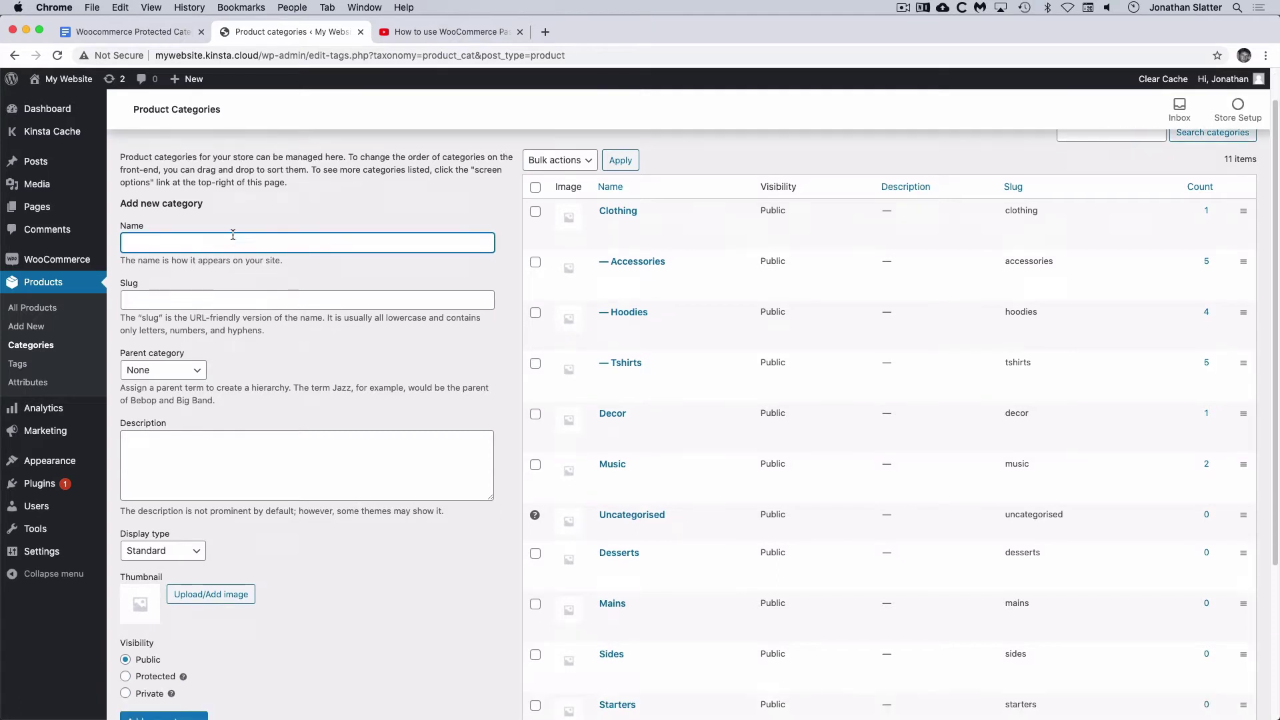
pyautogui.scroll(-1, 233, 232)
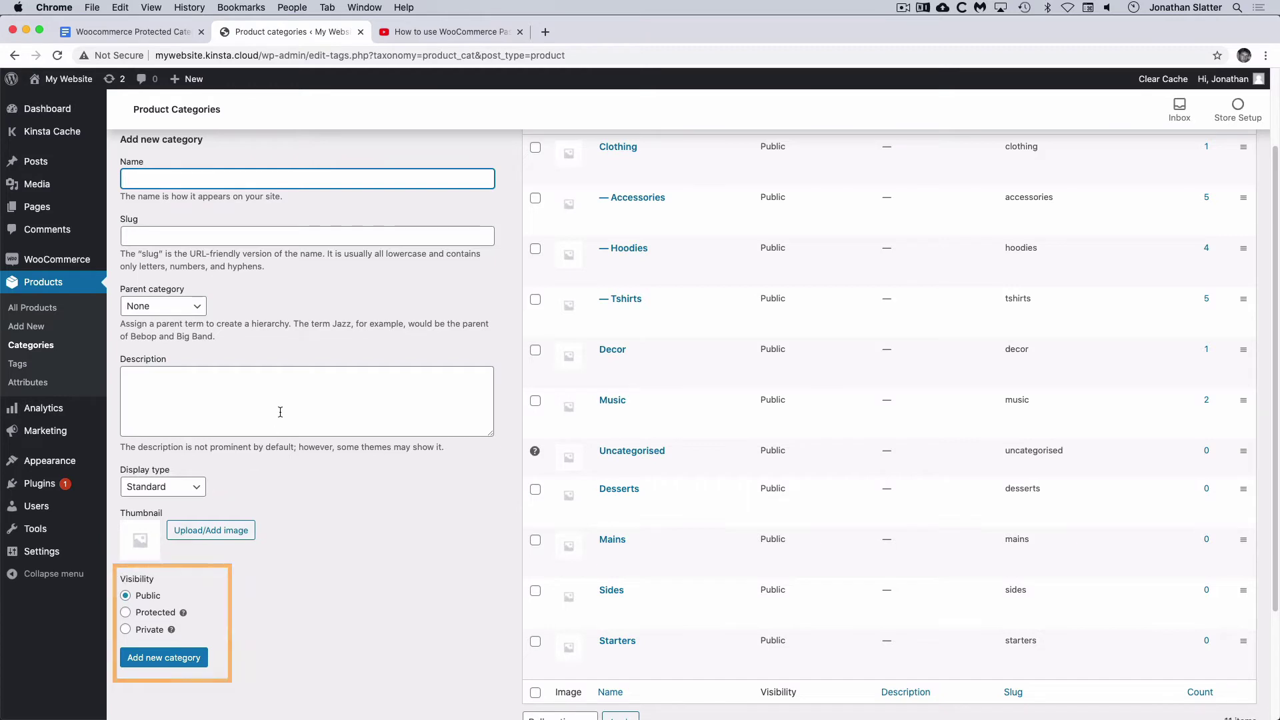
pyautogui.scroll(3, 297, 355)
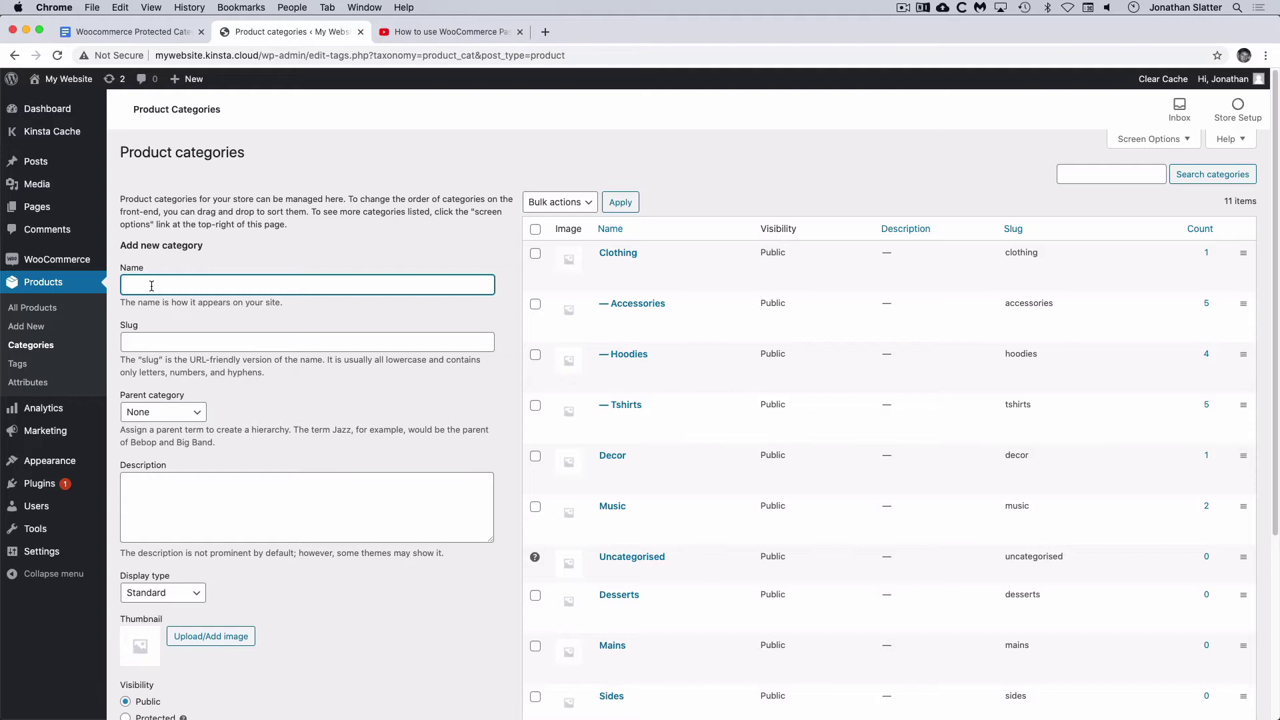
pyautogui.write('Members Only')
pyautogui.click(145, 343)
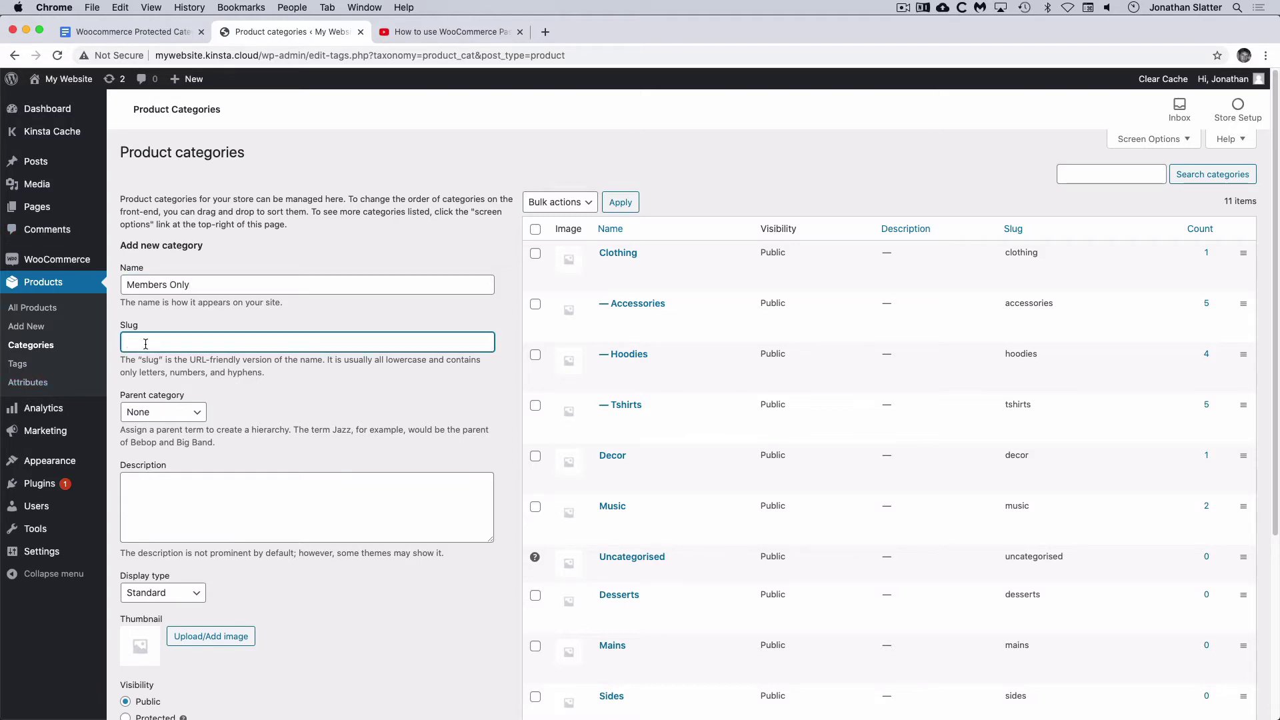
pyautogui.write('members')
pyautogui.scroll(-1, 210, 365)
pyautogui.scroll(-6, 210, 364)
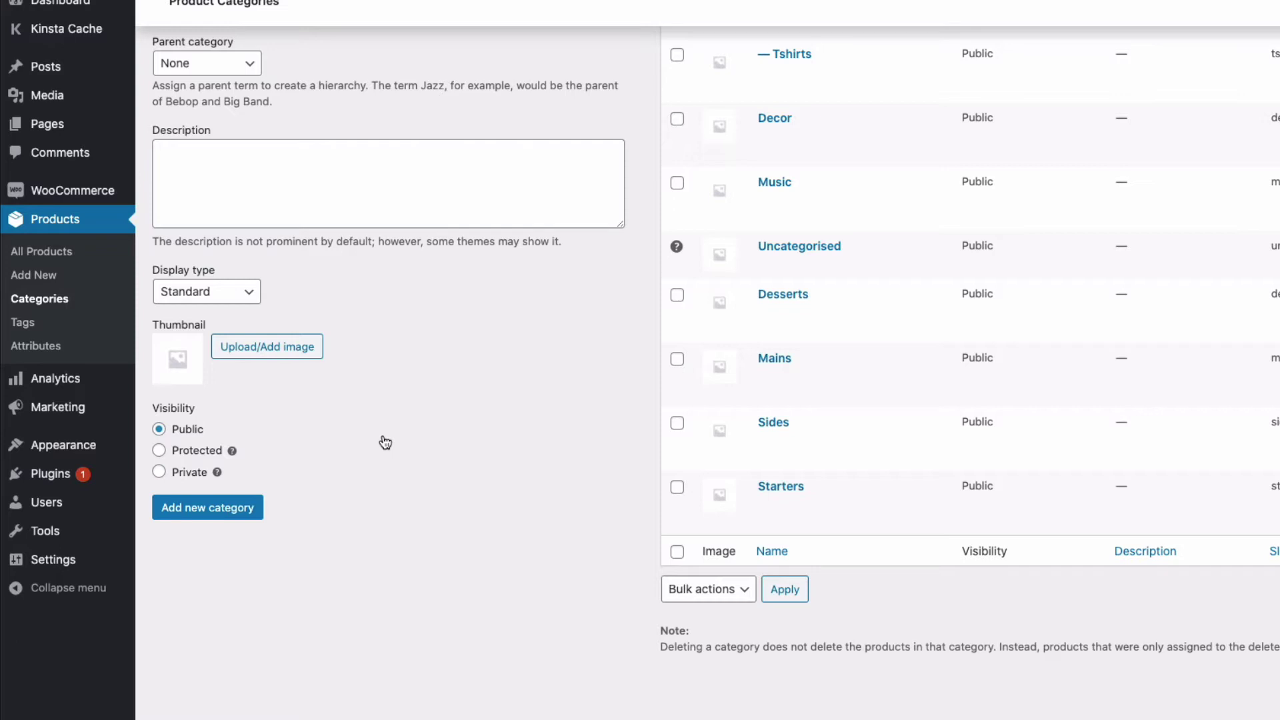
# Step: Change the category visibility from Private to Protected and tick Users as the access restriction
pyautogui.click(158, 472)
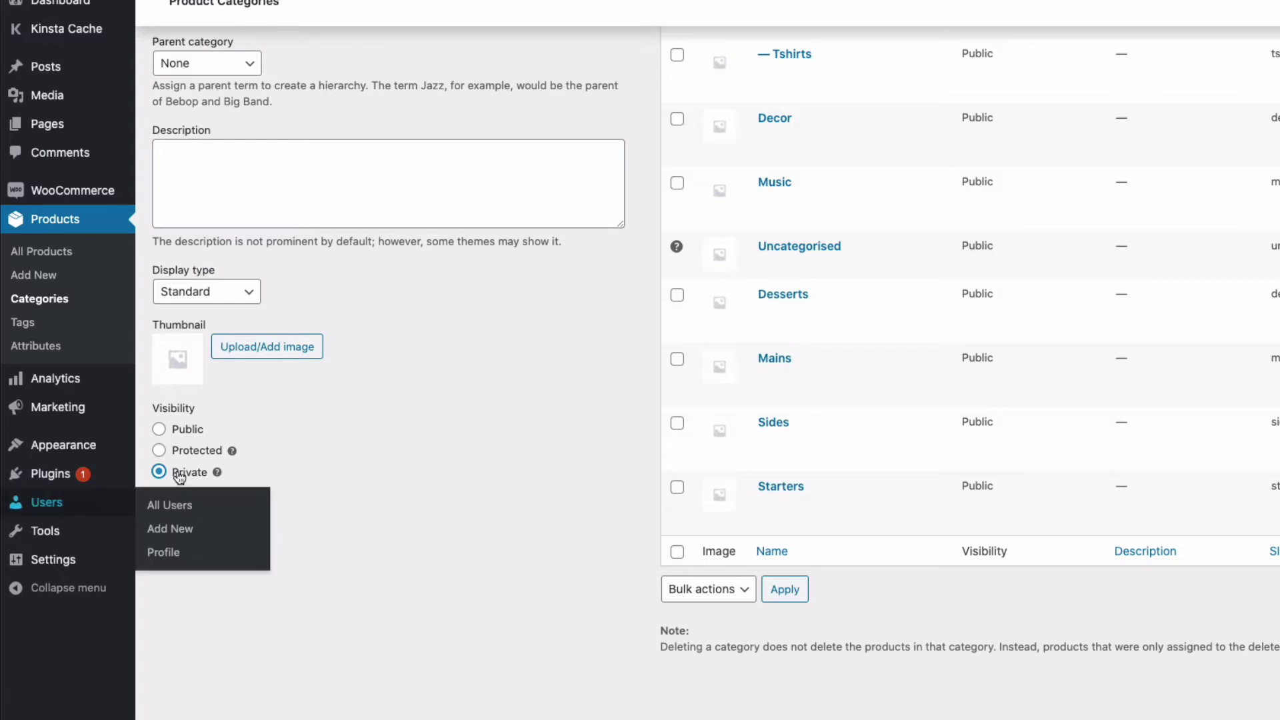
pyautogui.click(159, 451)
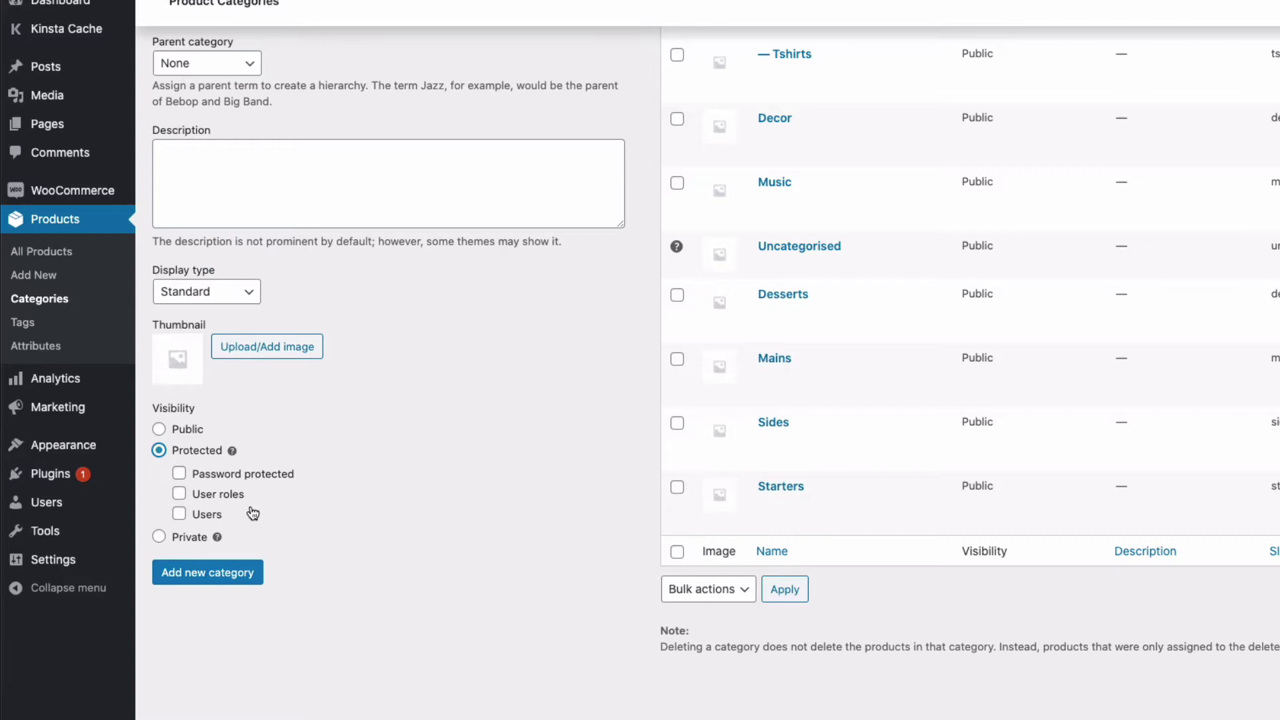
pyautogui.click(178, 514)
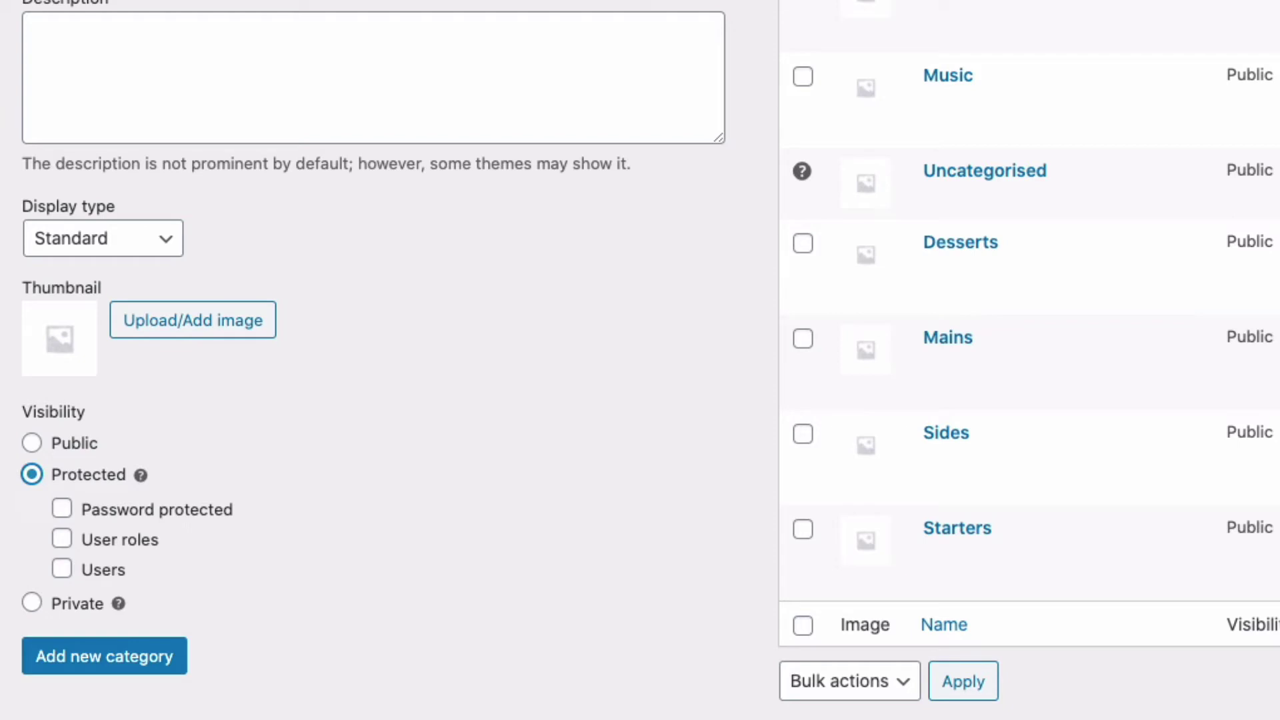
pyautogui.click(62, 569)
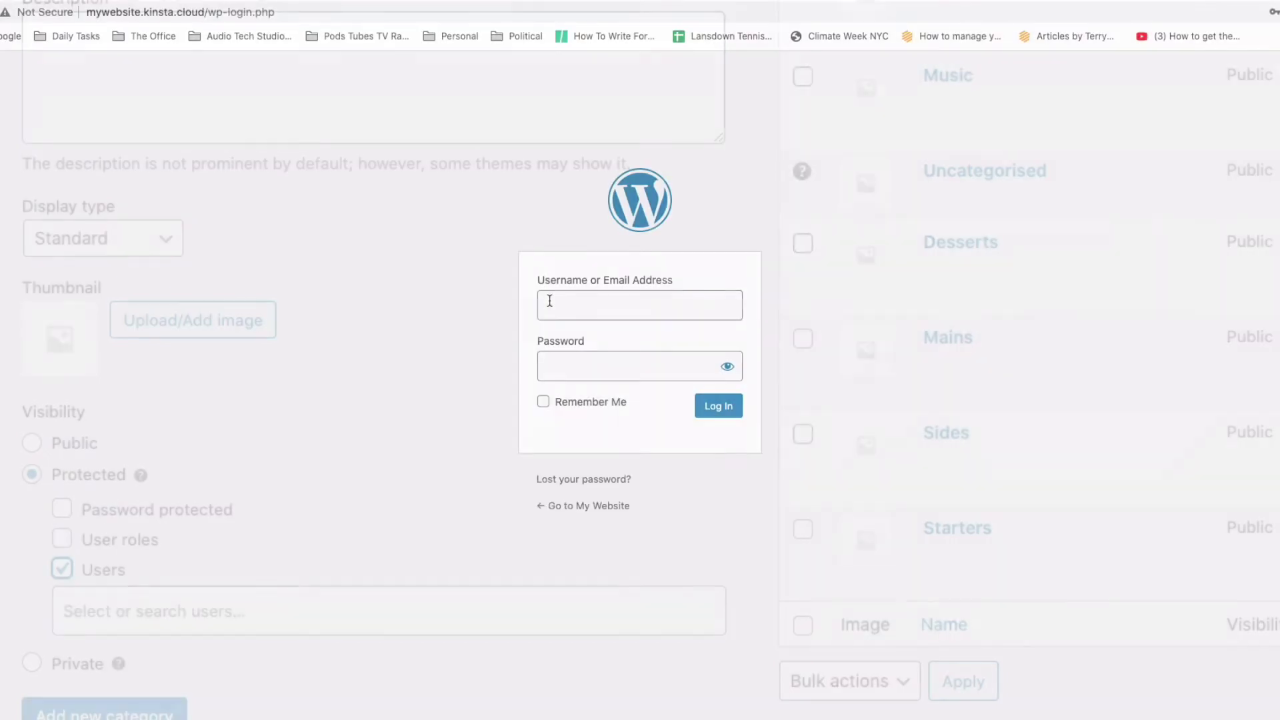
# Step: Log in on the wp-login page with the account username and password
pyautogui.write('barn')
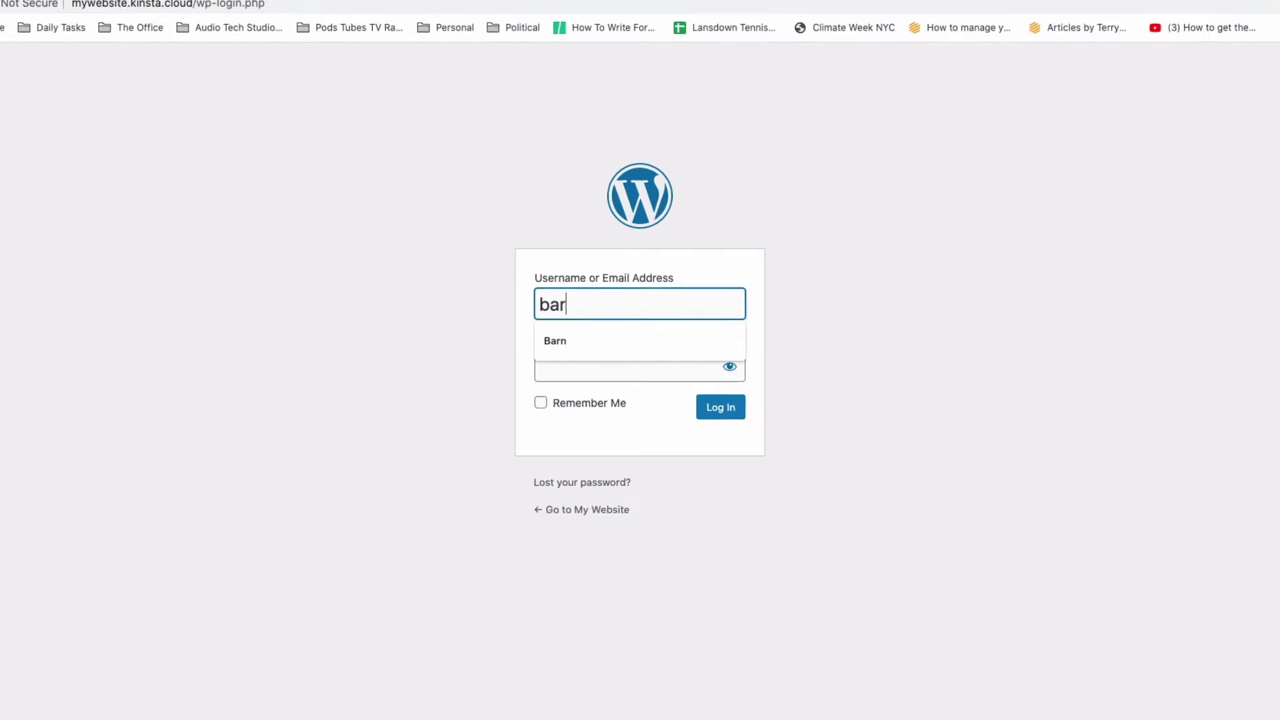
pyautogui.write('2')
pyautogui.press('Tab')
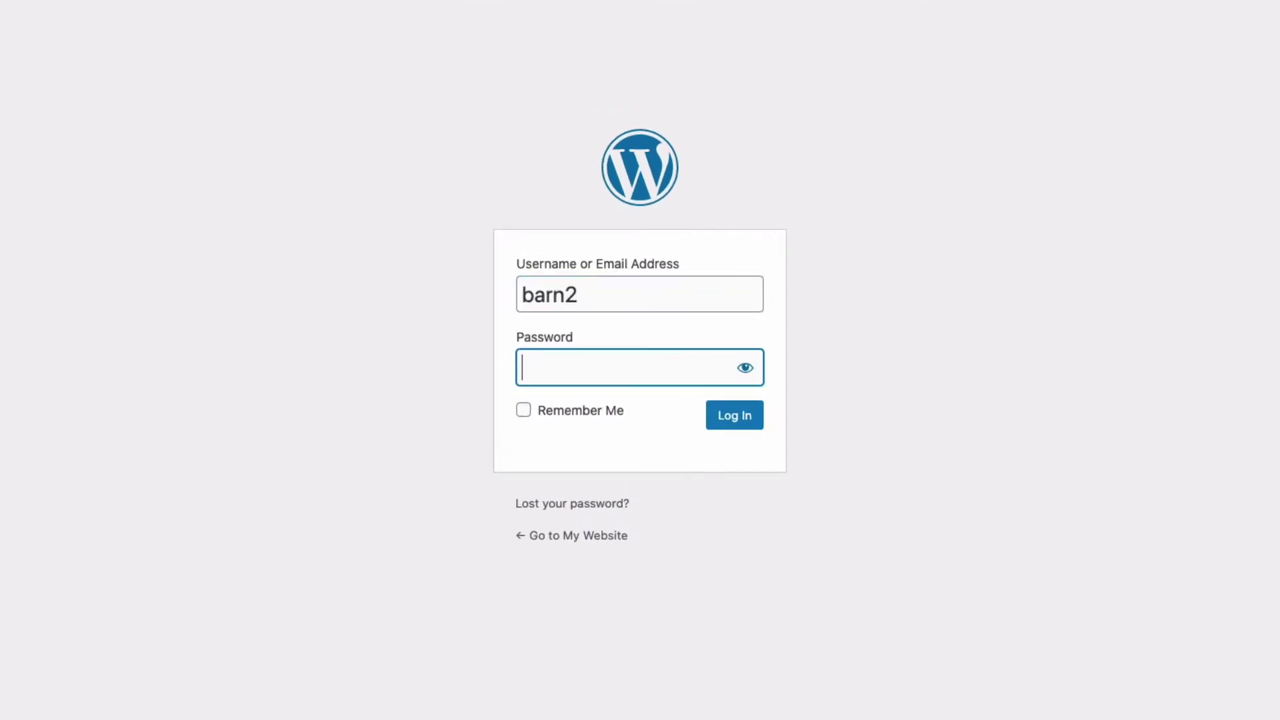
pyautogui.write('••••••••••••')
pyautogui.click(736, 416)
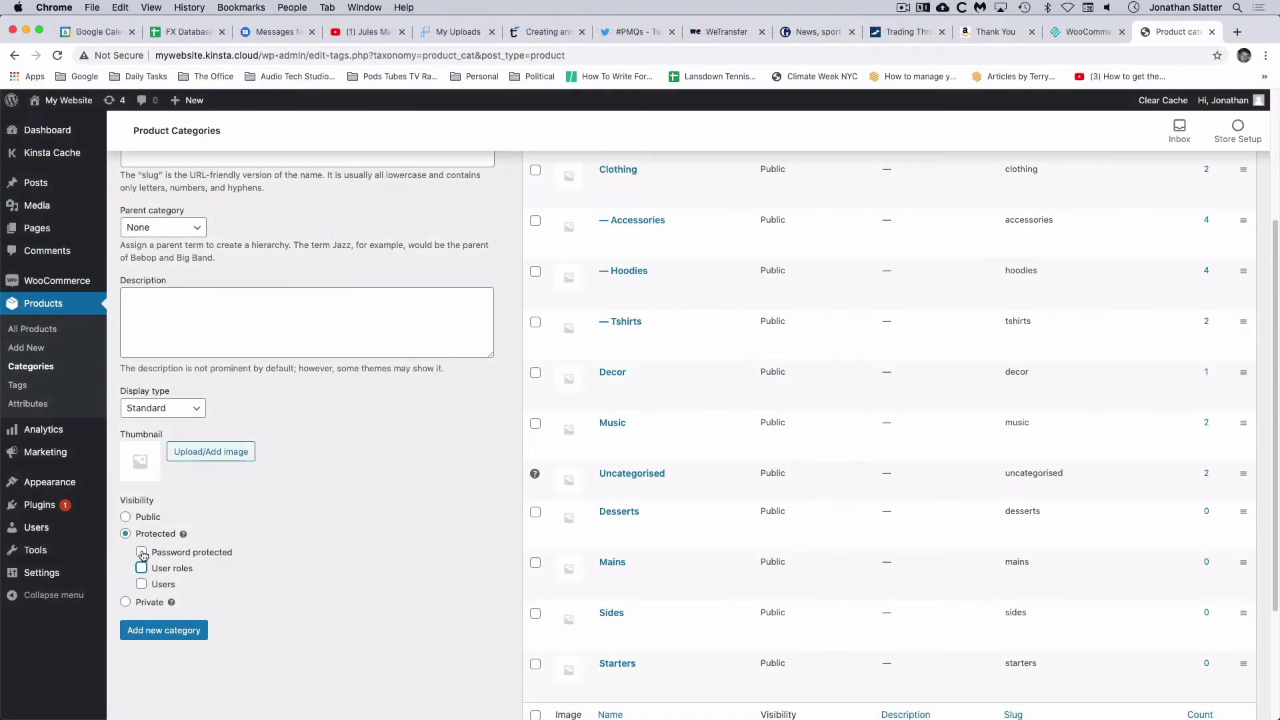
# Step: Tick Password protected with a password, and also restrict access to the Subscriber user role
pyautogui.click(142, 553)
pyautogui.click(146, 572)
pyautogui.write('password')
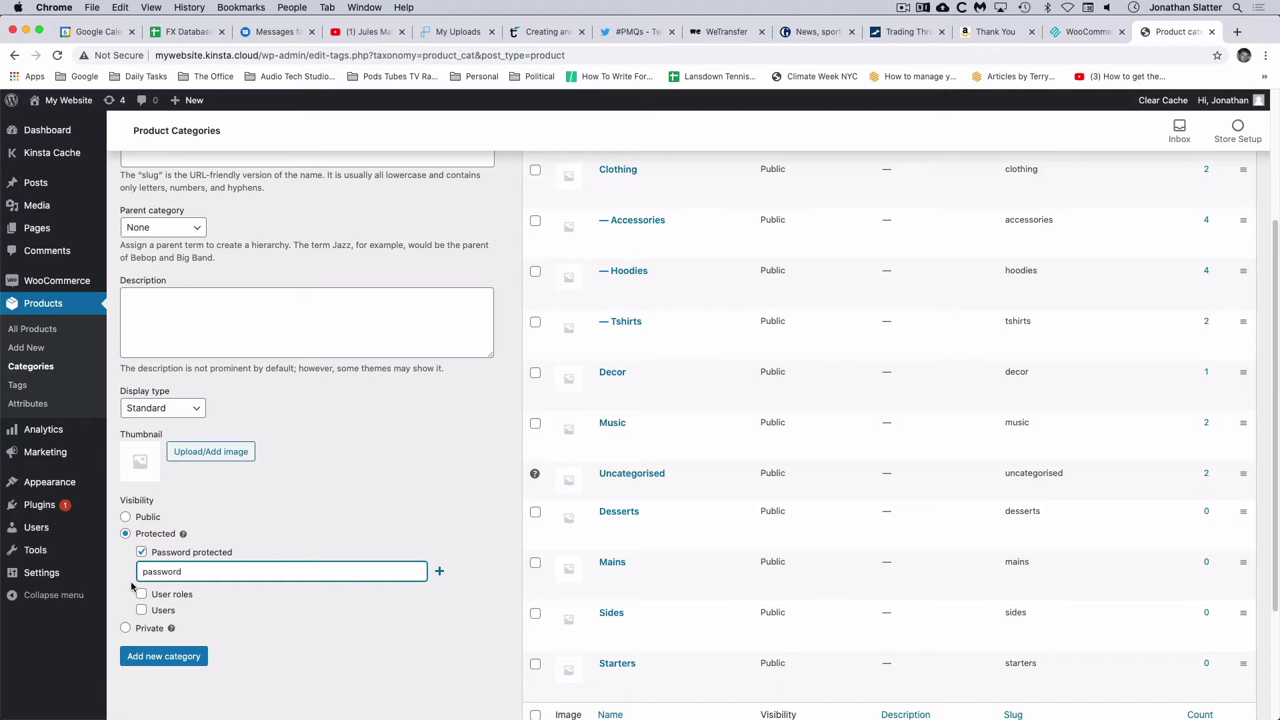
pyautogui.click(141, 593)
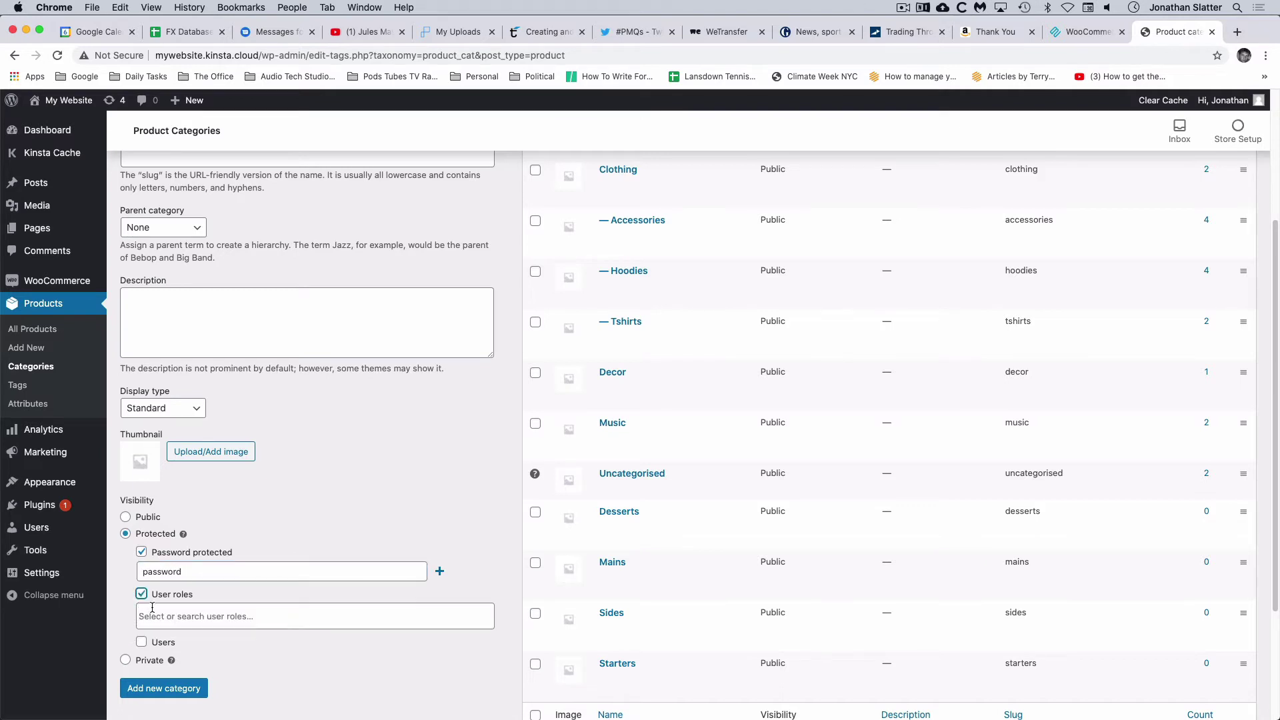
pyautogui.click(158, 615)
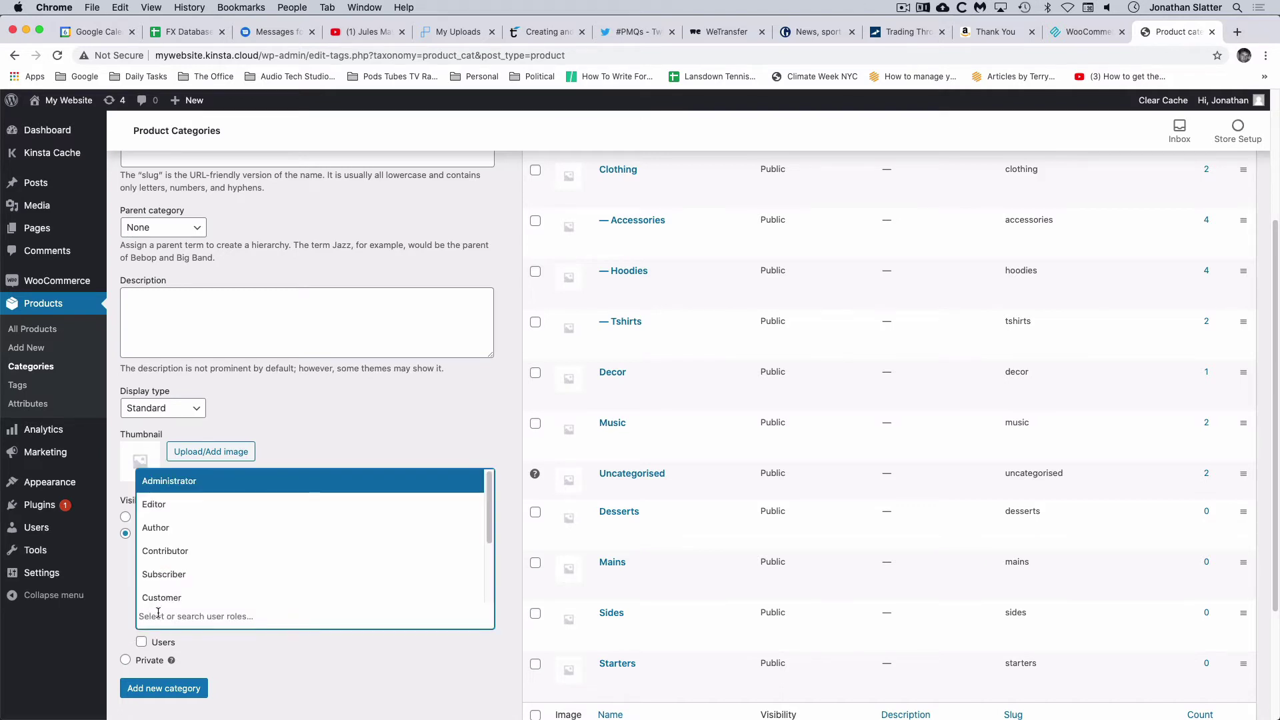
pyautogui.click(159, 575)
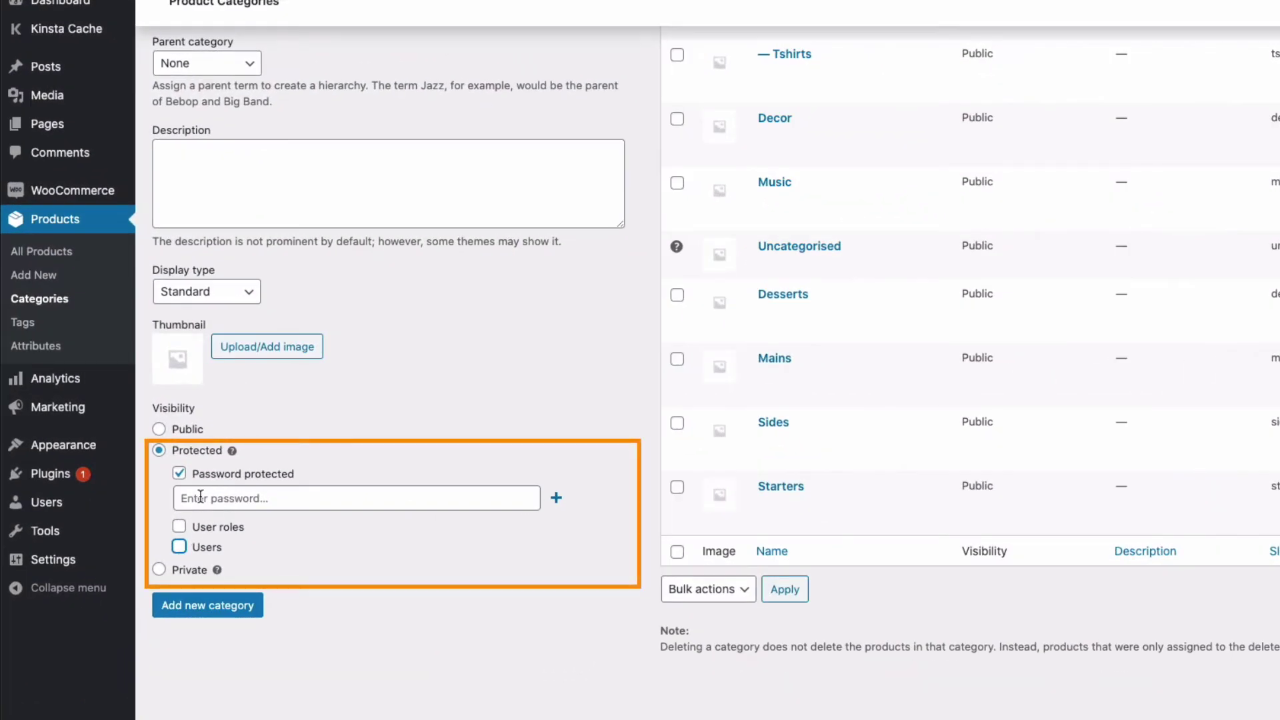
# Step: Enter the first category password, then add and keep a second password field
pyautogui.click(204, 499)
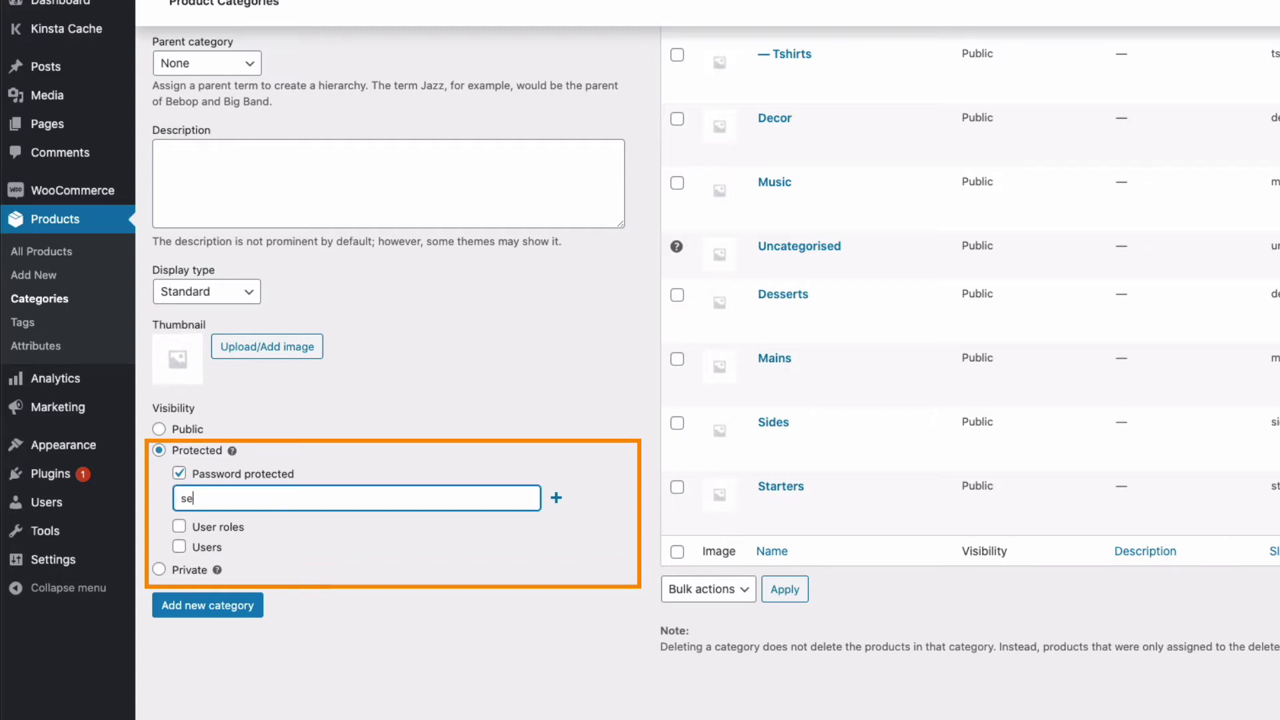
pyautogui.click(557, 500)
pyautogui.click(252, 525)
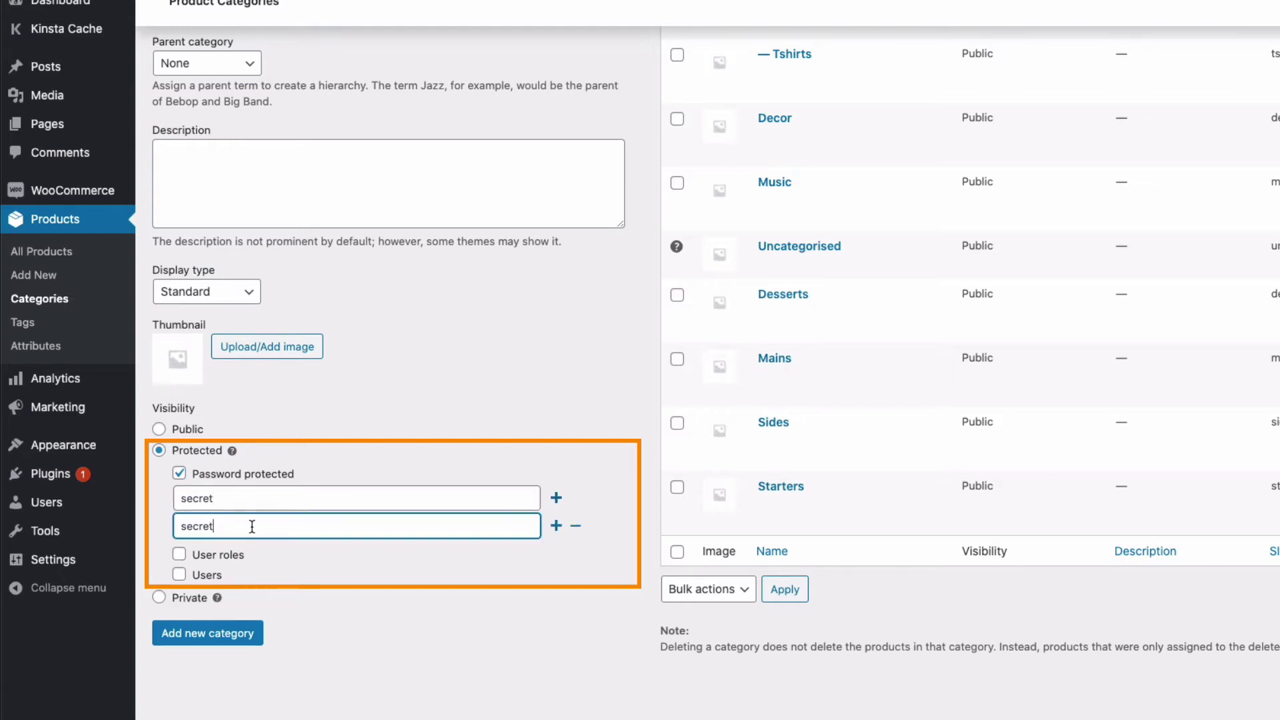
pyautogui.write('2')
pyautogui.click(576, 528)
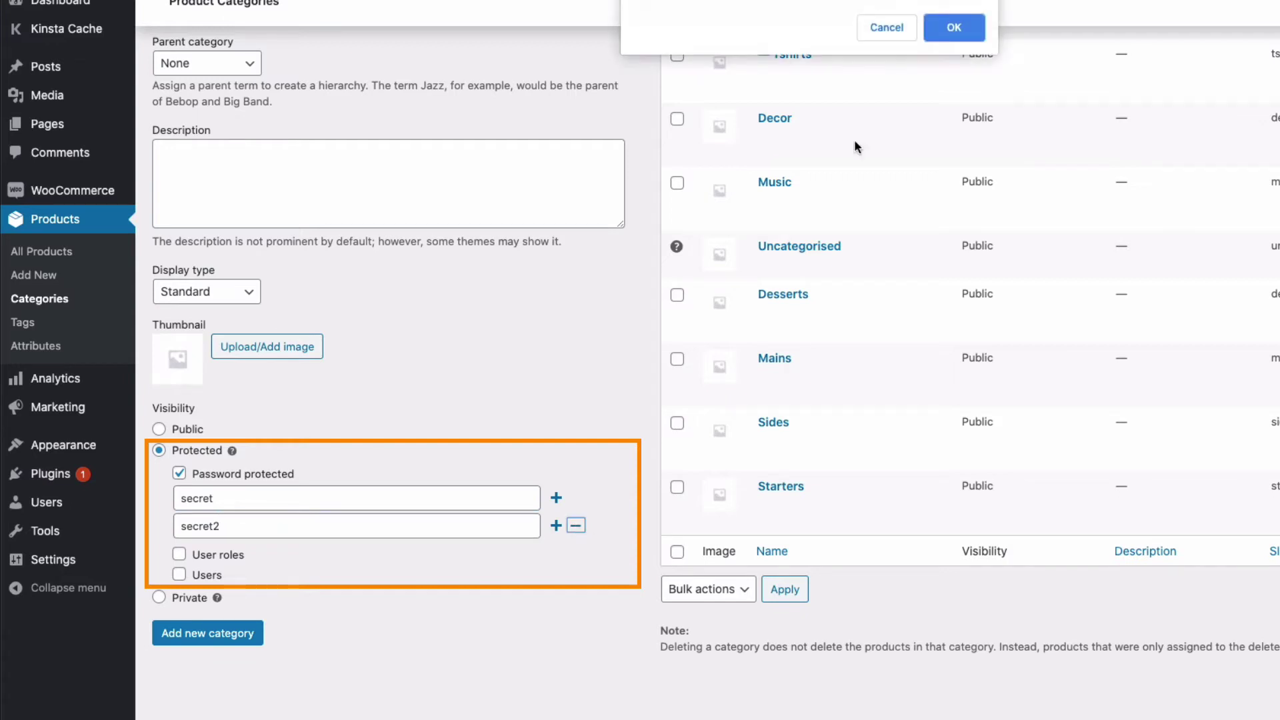
pyautogui.click(883, 28)
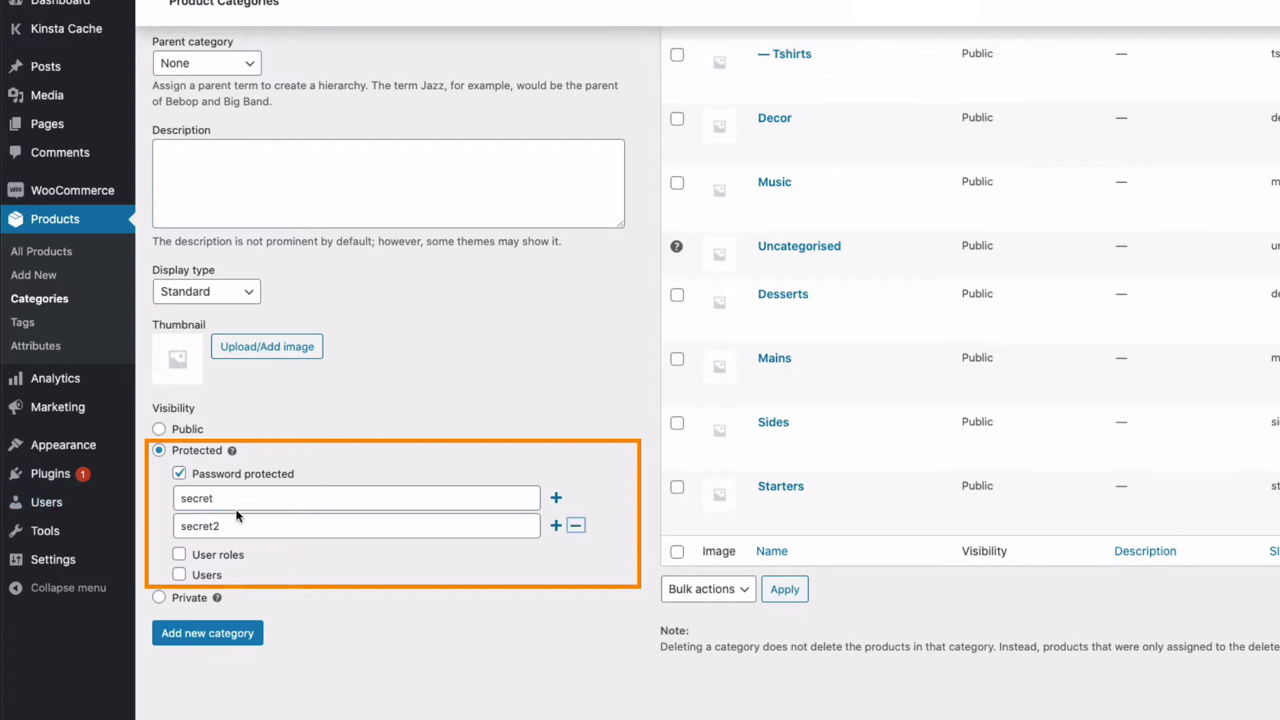
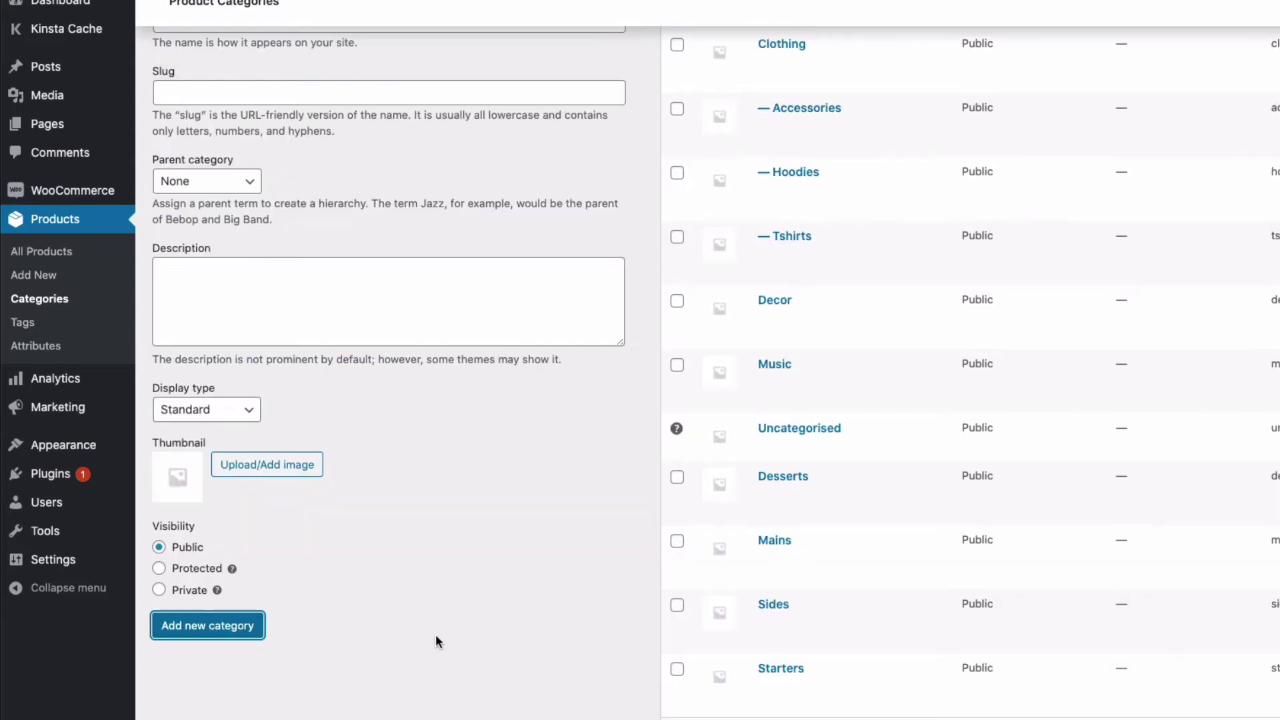
# Step: Fill in the new category form: name Shirts, slug shirts, parent category Members Only
pyautogui.scroll(3, 794, 400)
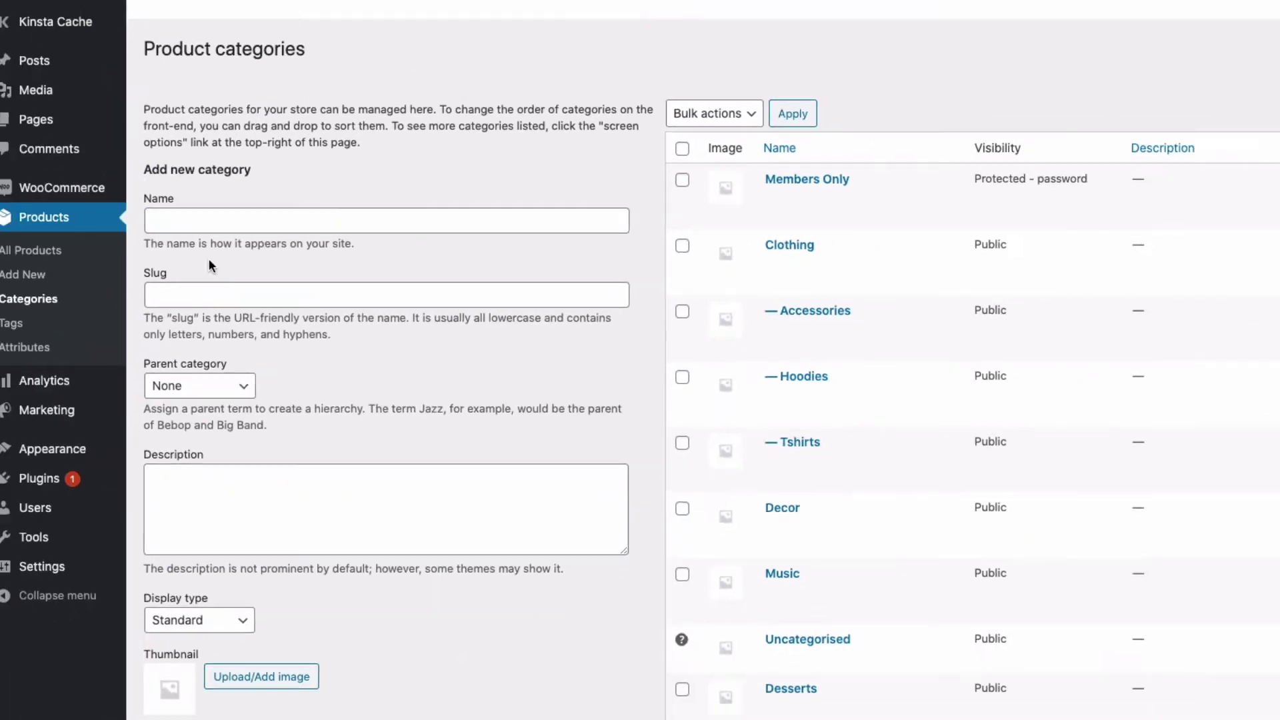
pyautogui.click(193, 221)
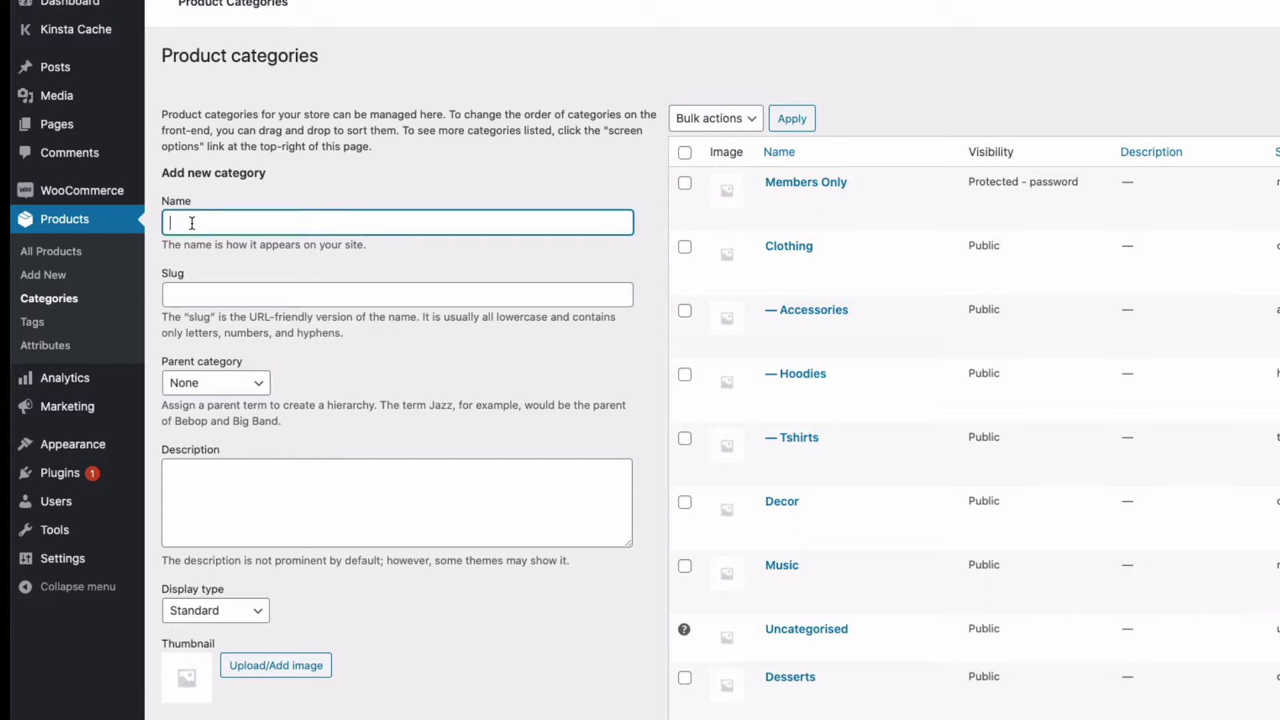
pyautogui.write('Shorts')
pyautogui.press('BackSpace')
pyautogui.press('BackSpace')
pyautogui.press('BackSpace')
pyautogui.press('BackSpace')
pyautogui.write('irts')
pyautogui.click(210, 288)
pyautogui.write('shirts')
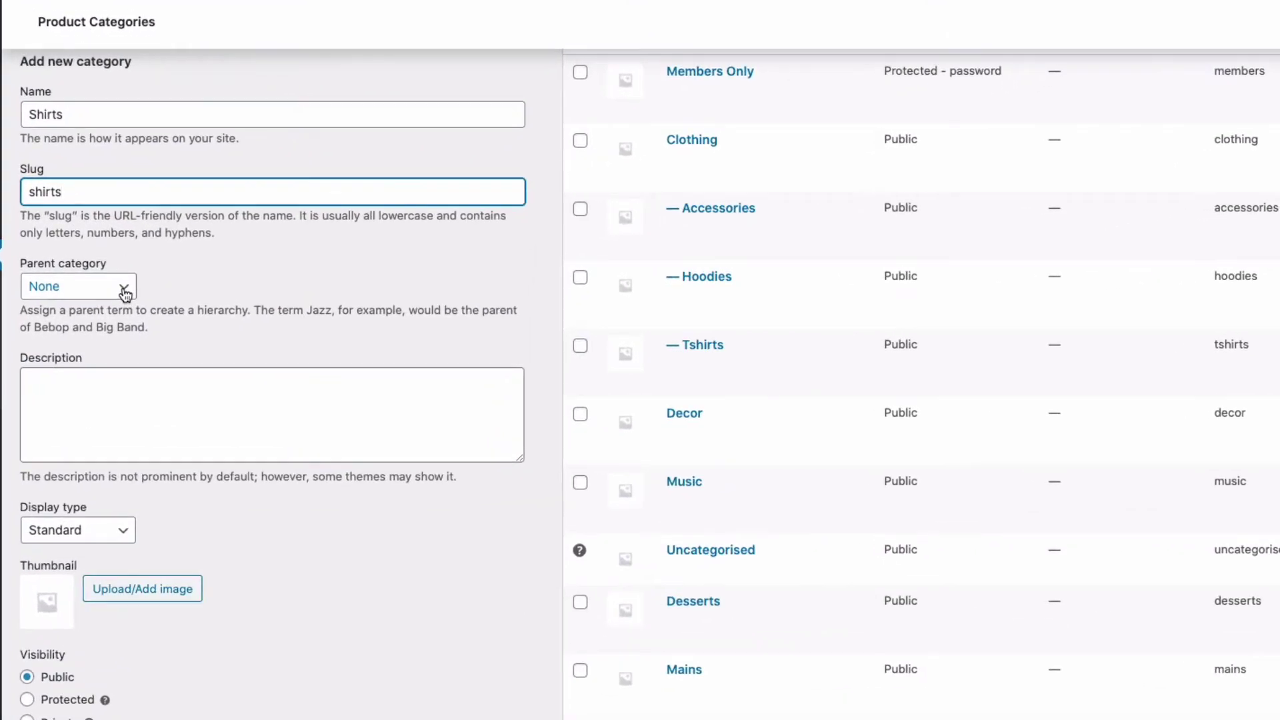
pyautogui.moveTo(723, 61)
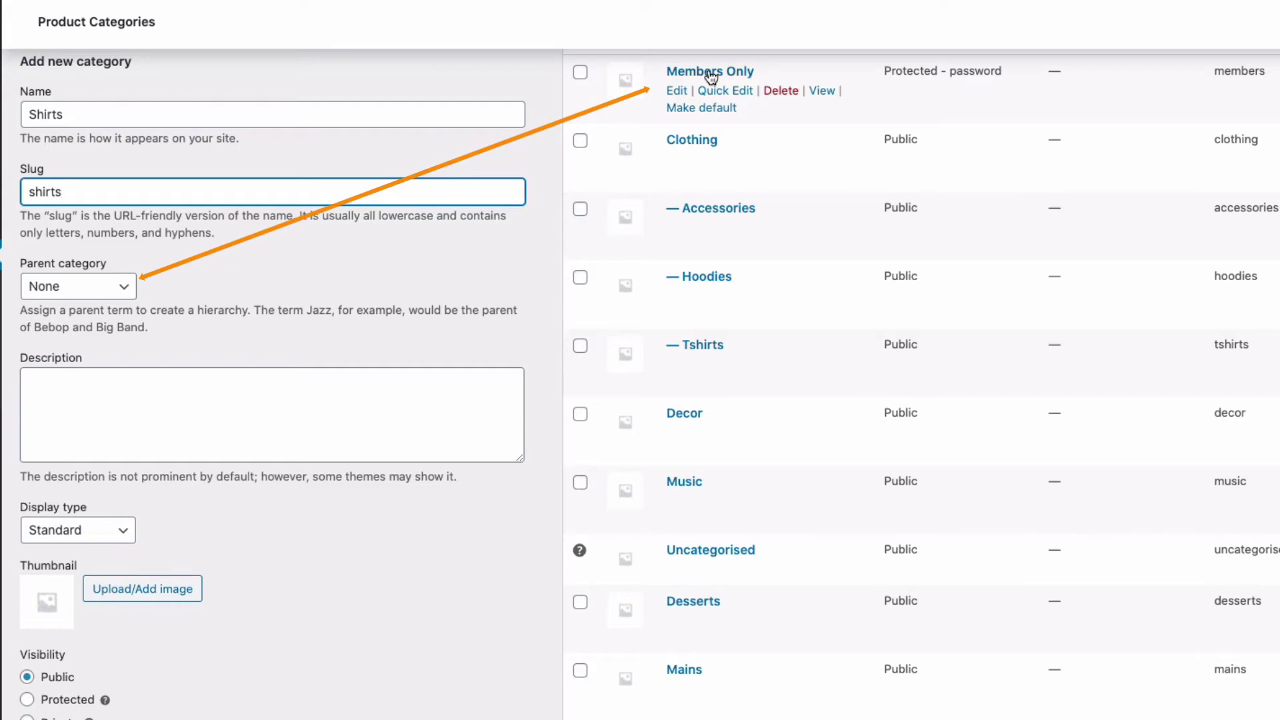
pyautogui.click(123, 288)
pyautogui.click(97, 300)
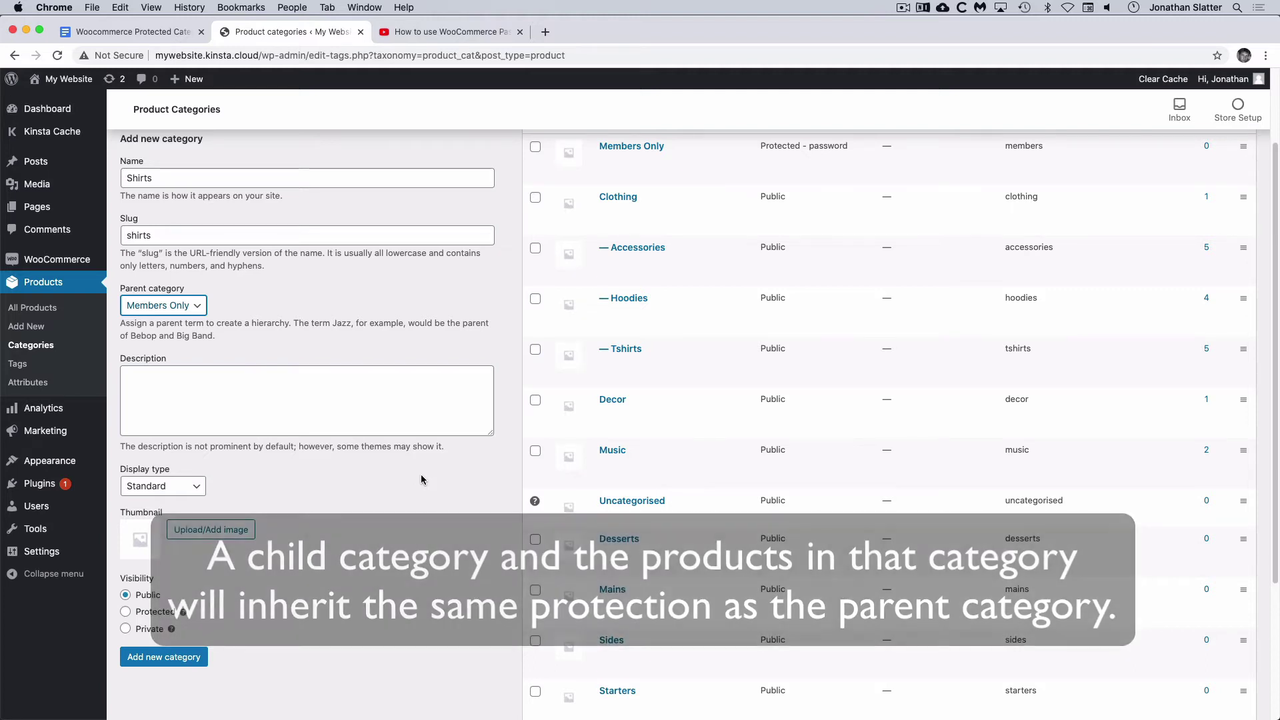
# Step: Create the Shirts category and check that its row shows inherited protection
pyautogui.click(166, 664)
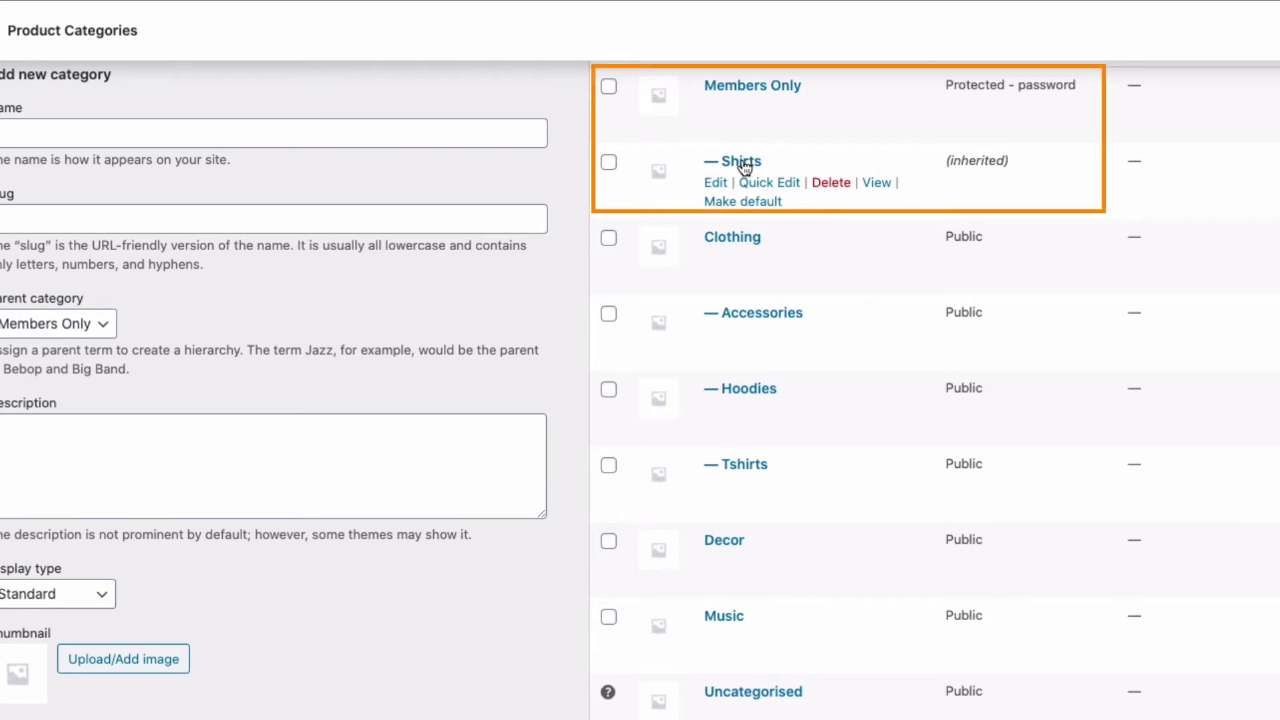
pyautogui.scroll(1, 977, 182)
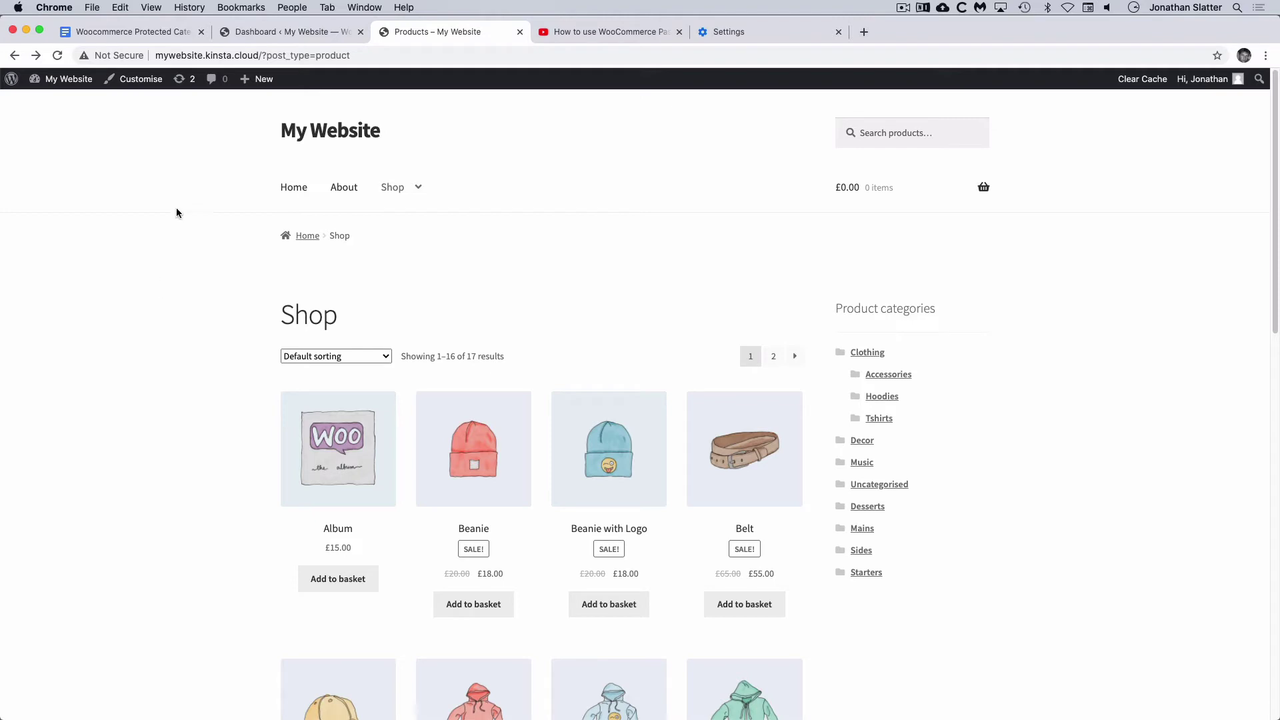
# Step: In All Products, move T-Shirt with Logo from Tshirts into Members Only and Shirts
pyautogui.click(269, 33)
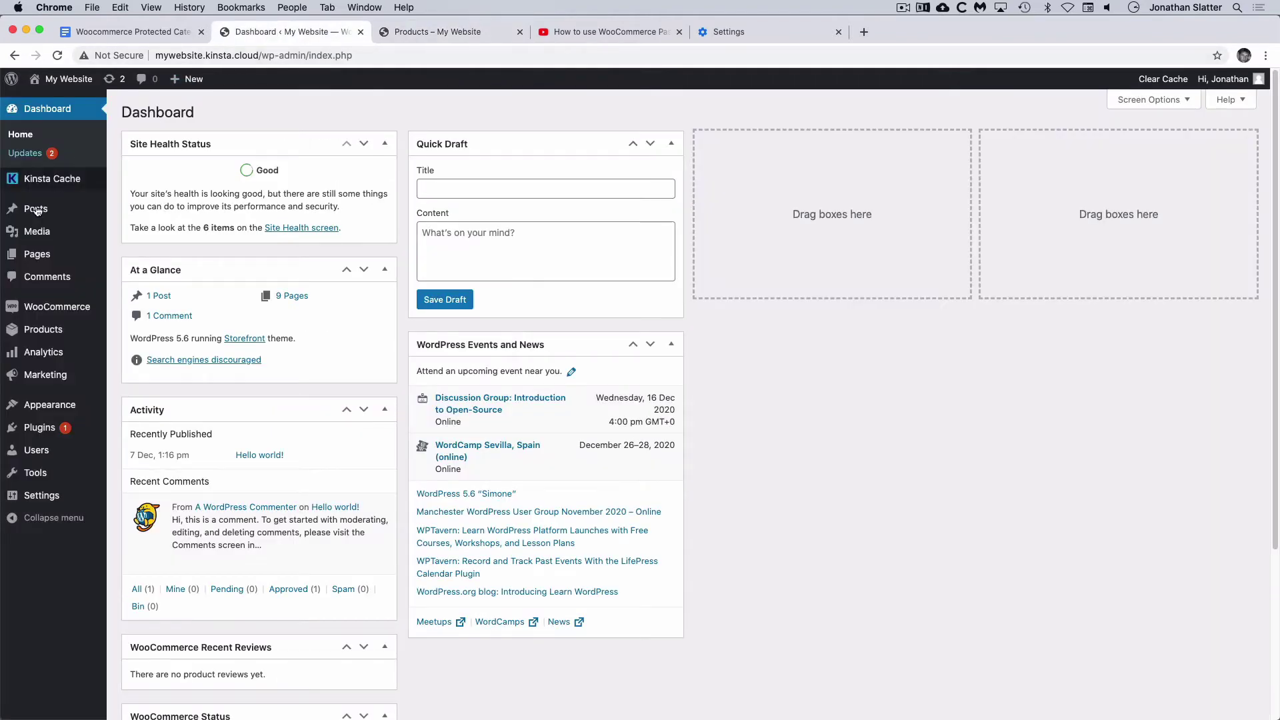
pyautogui.moveTo(42, 329)
pyautogui.click(152, 333)
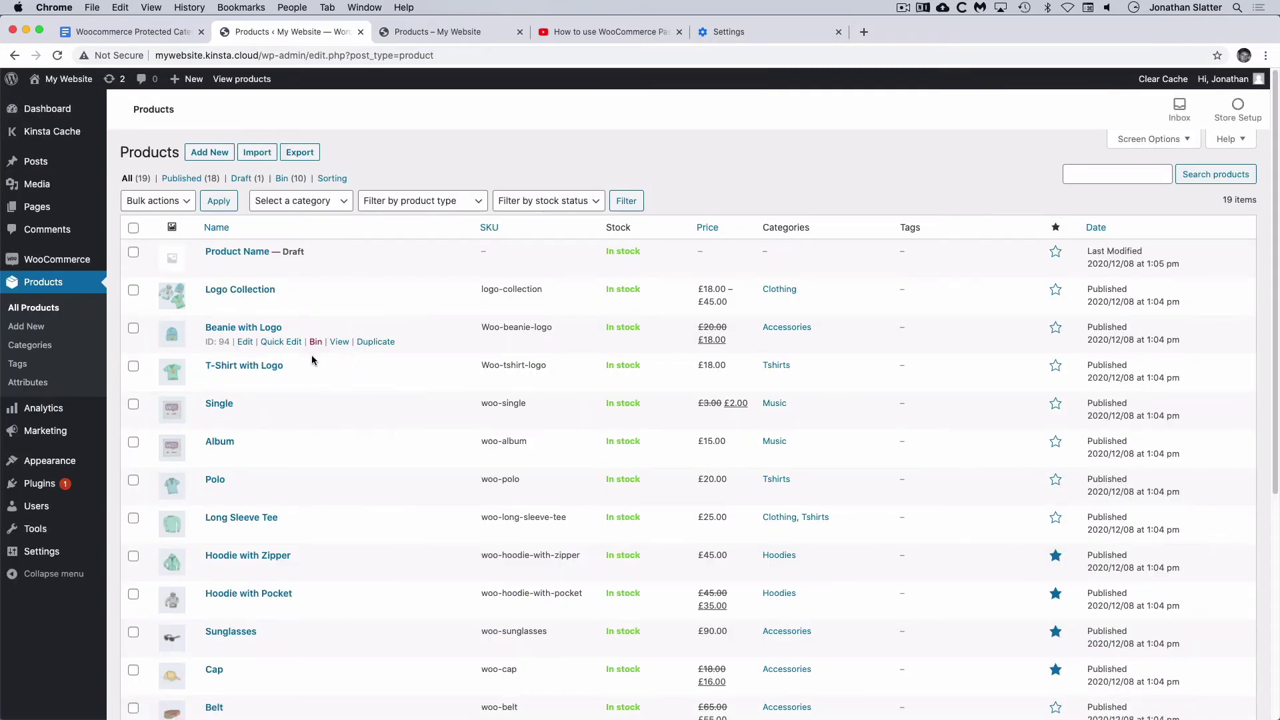
pyautogui.click(278, 385)
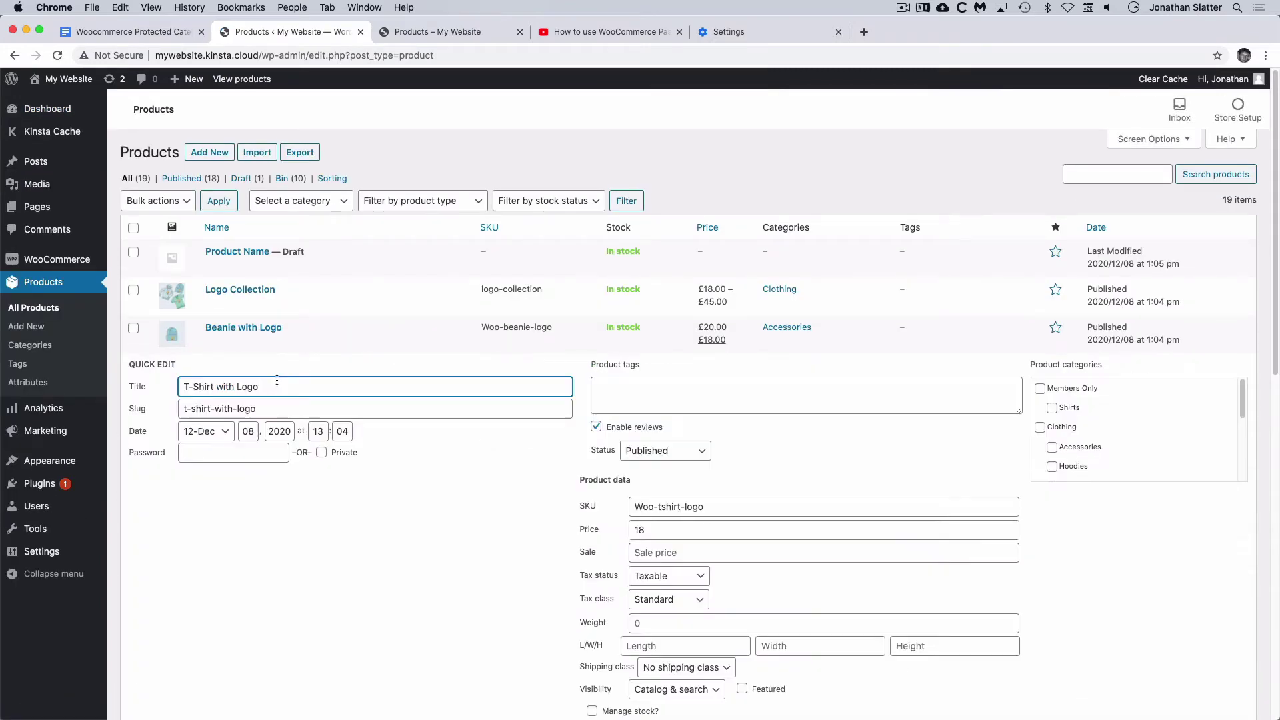
pyautogui.scroll(-2, 1061, 429)
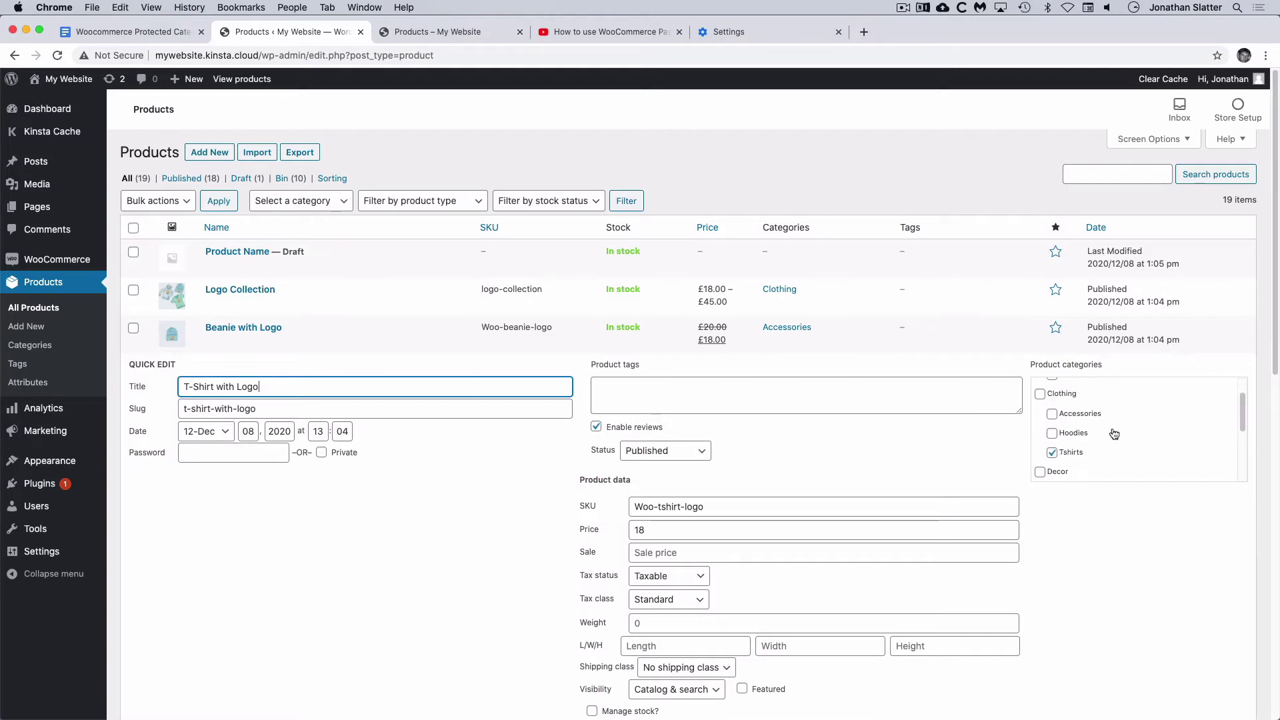
pyautogui.click(1052, 454)
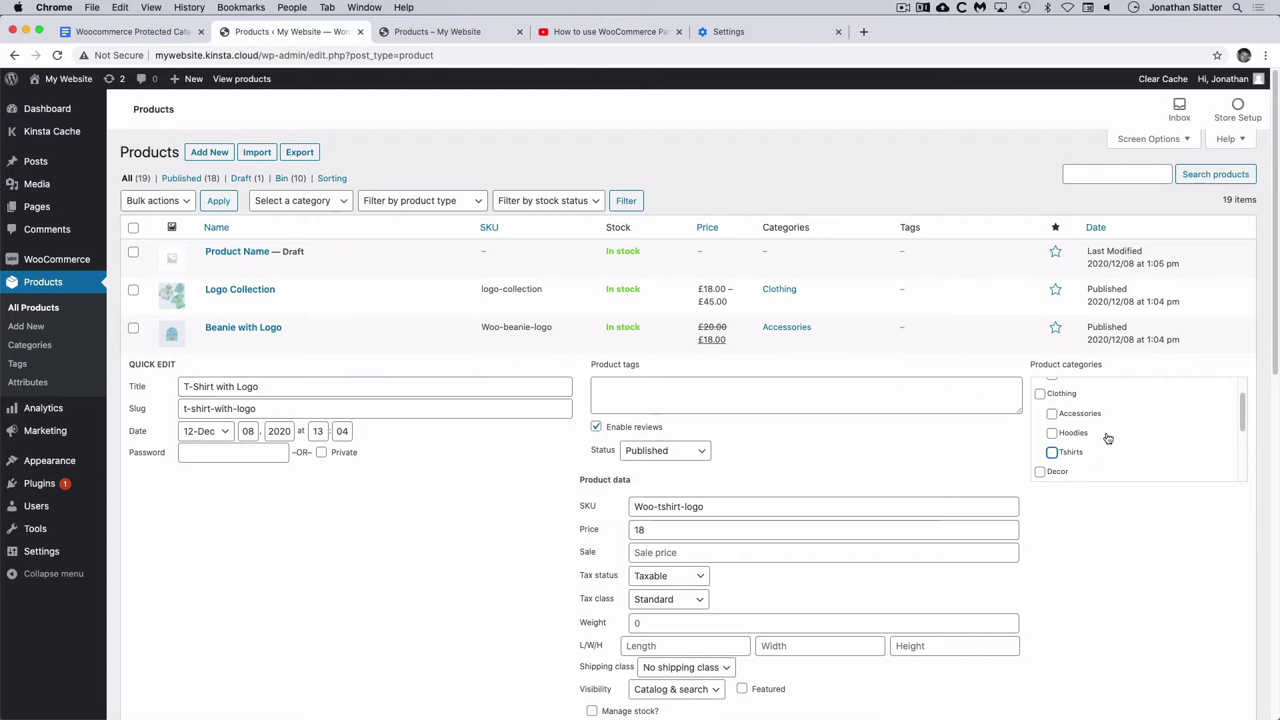
pyautogui.scroll(2, 1053, 447)
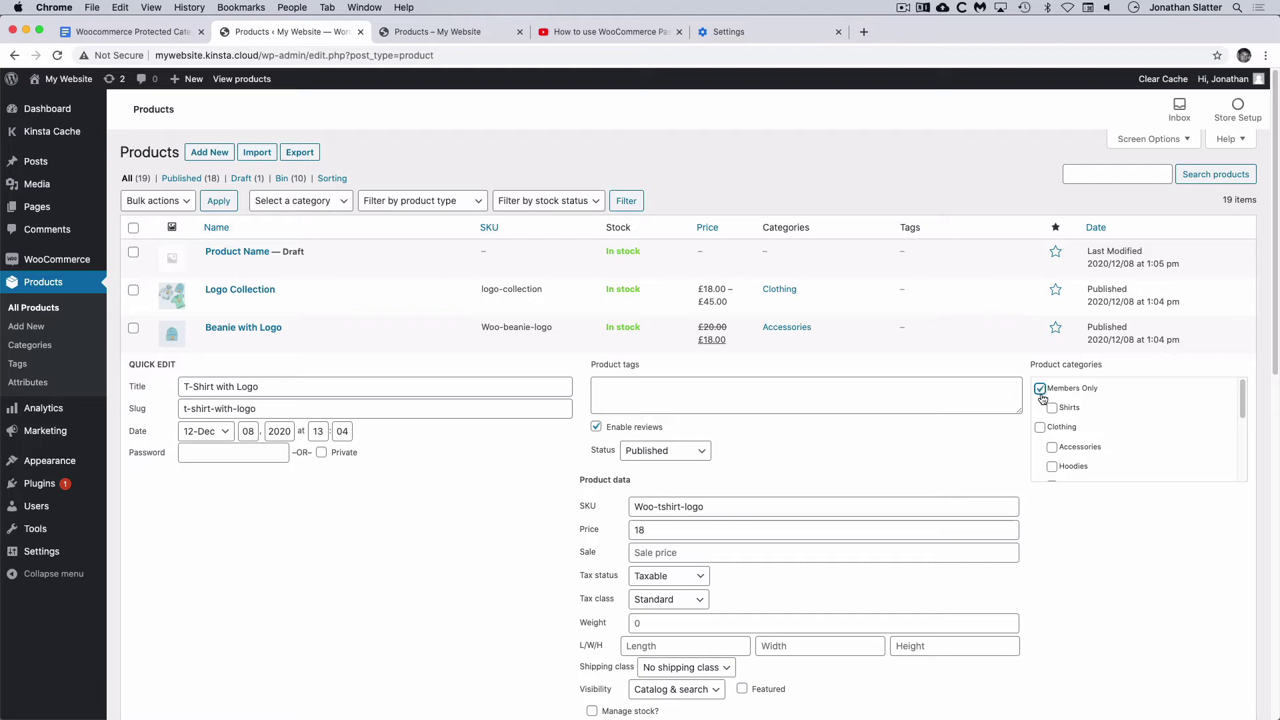
pyautogui.click(1051, 407)
pyautogui.scroll(-5, 1170, 562)
pyautogui.click(1225, 489)
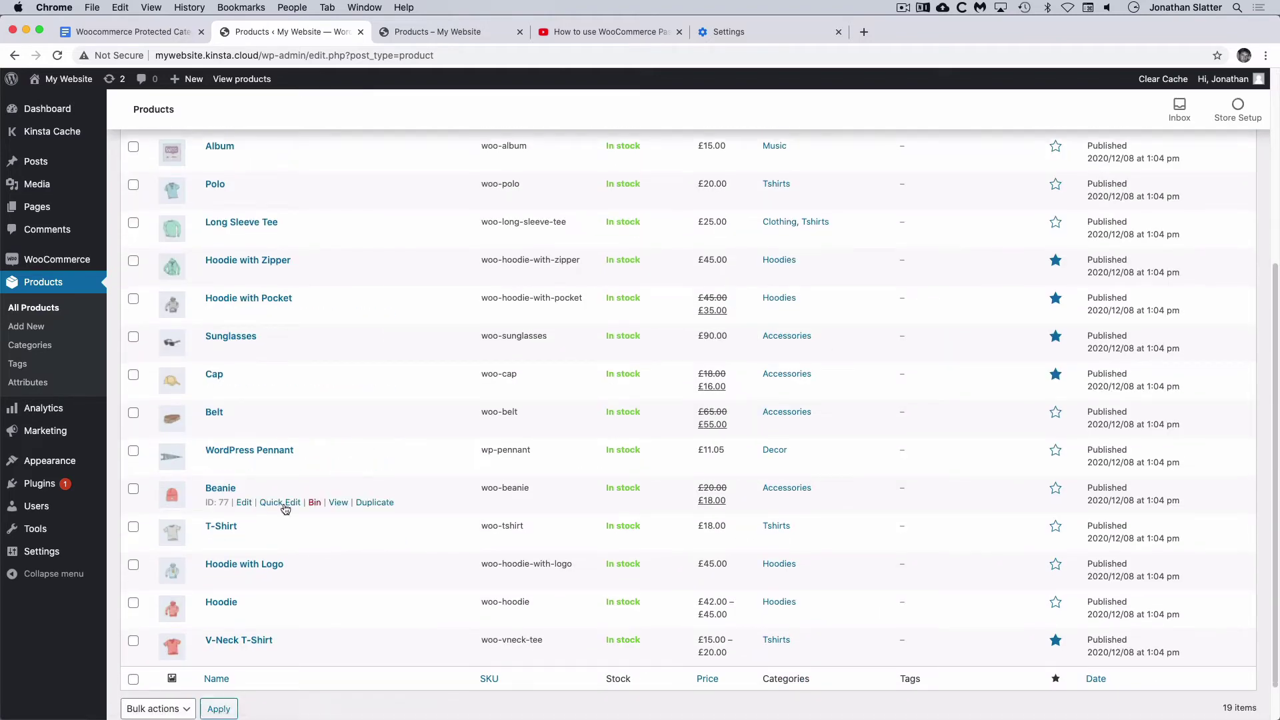
# Step: Quick-edit T-Shirt to add Members Only and Shirts and remove Tshirts
pyautogui.click(279, 542)
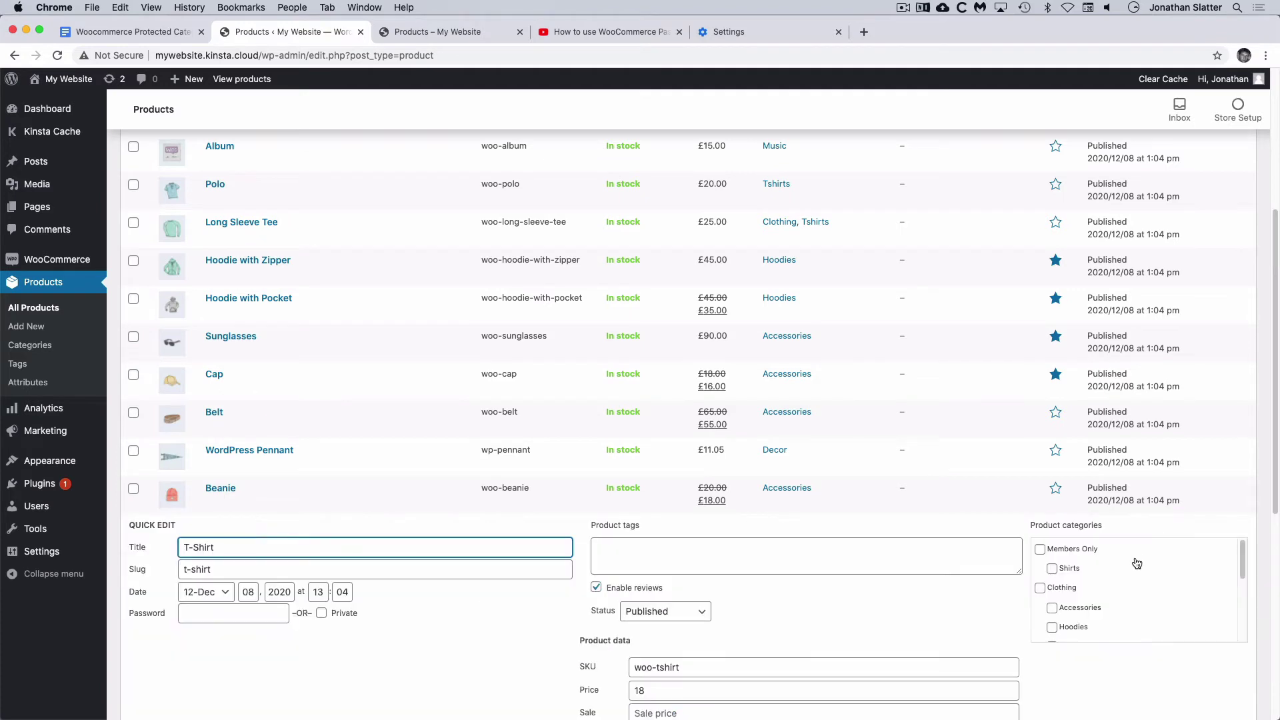
pyautogui.click(1040, 548)
pyautogui.click(1051, 566)
pyautogui.scroll(-2, 1123, 564)
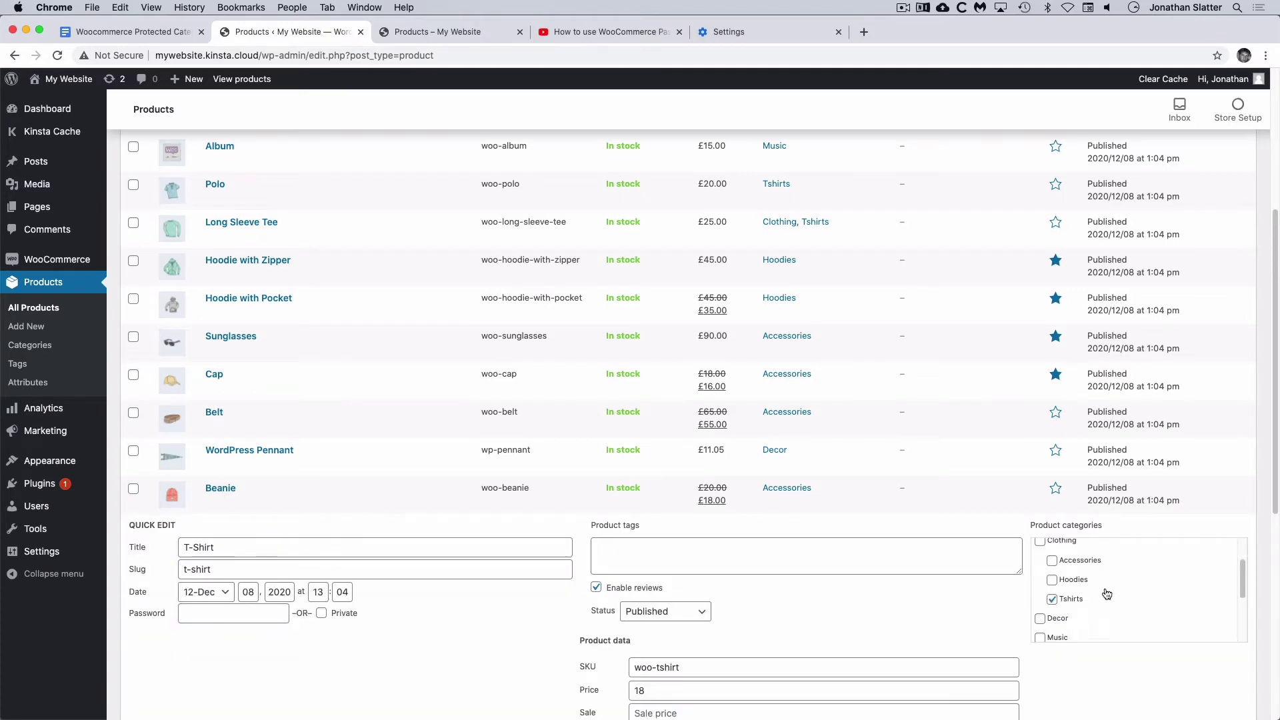
pyautogui.click(1052, 600)
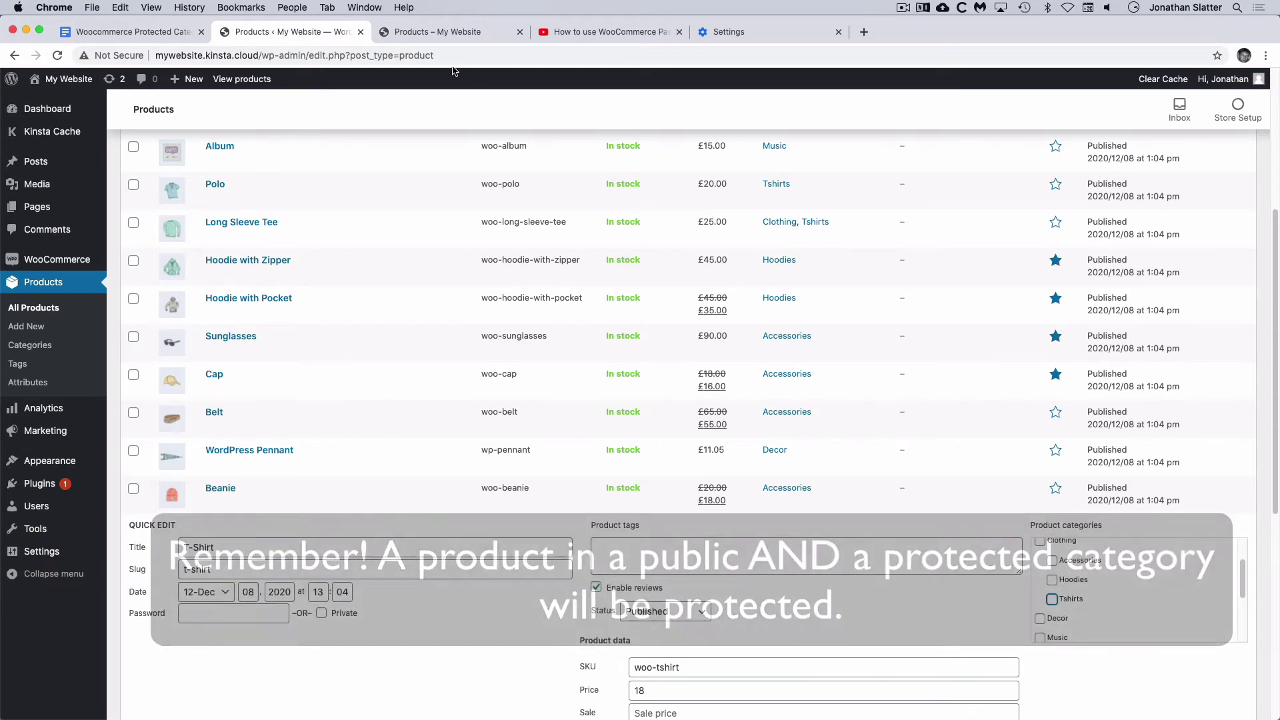
pyautogui.click(435, 33)
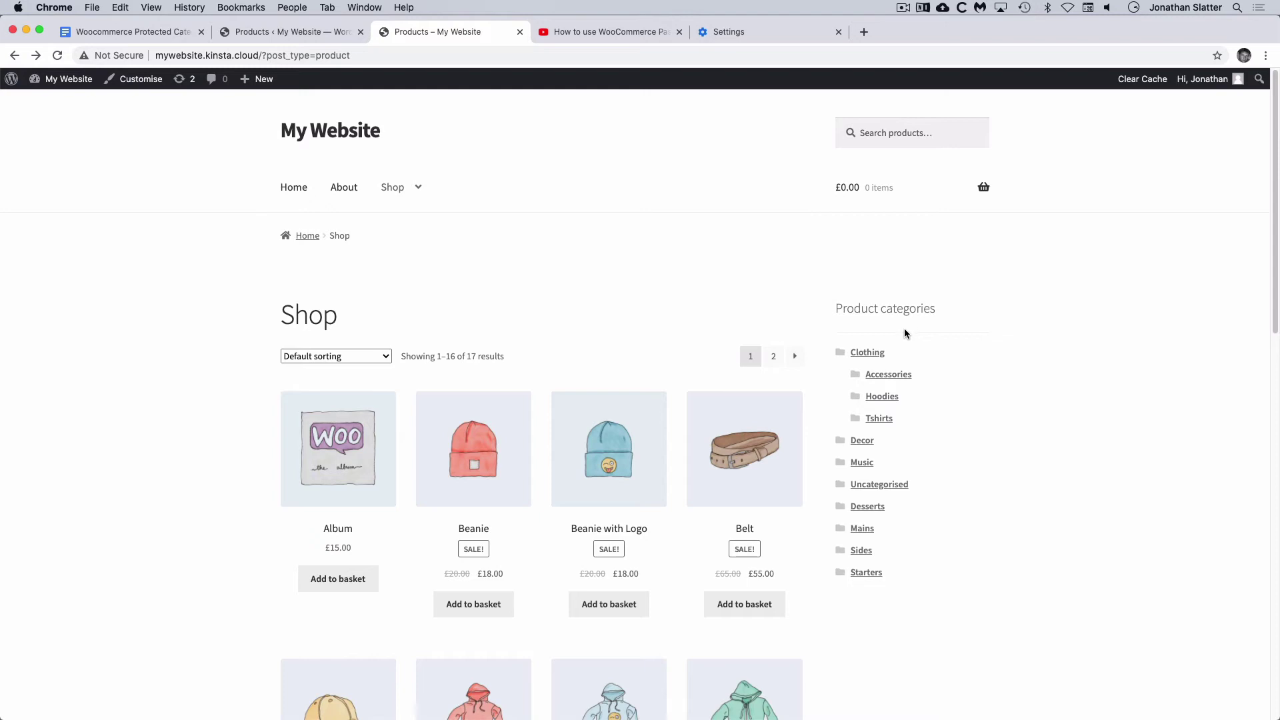
# Step: Under Settings > Products > Protected categories, enable showing protected categories in the public store and save
pyautogui.click(285, 32)
pyautogui.moveTo(73, 257)
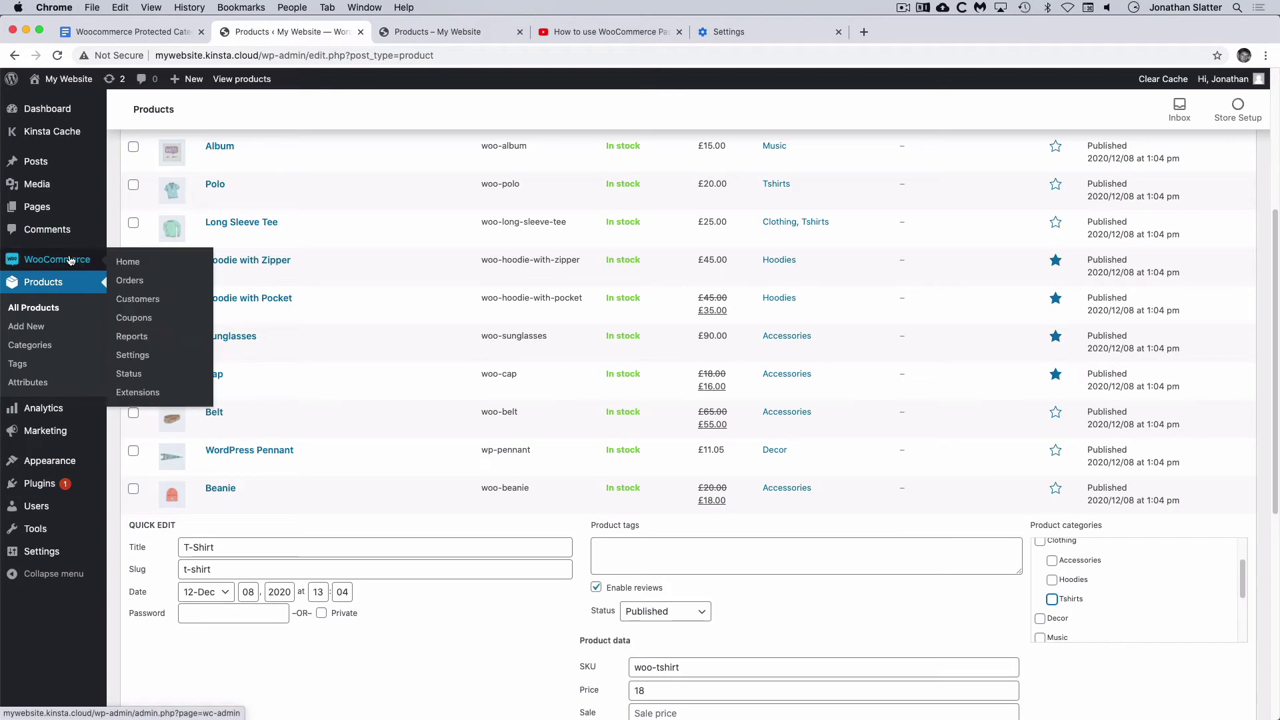
pyautogui.click(133, 357)
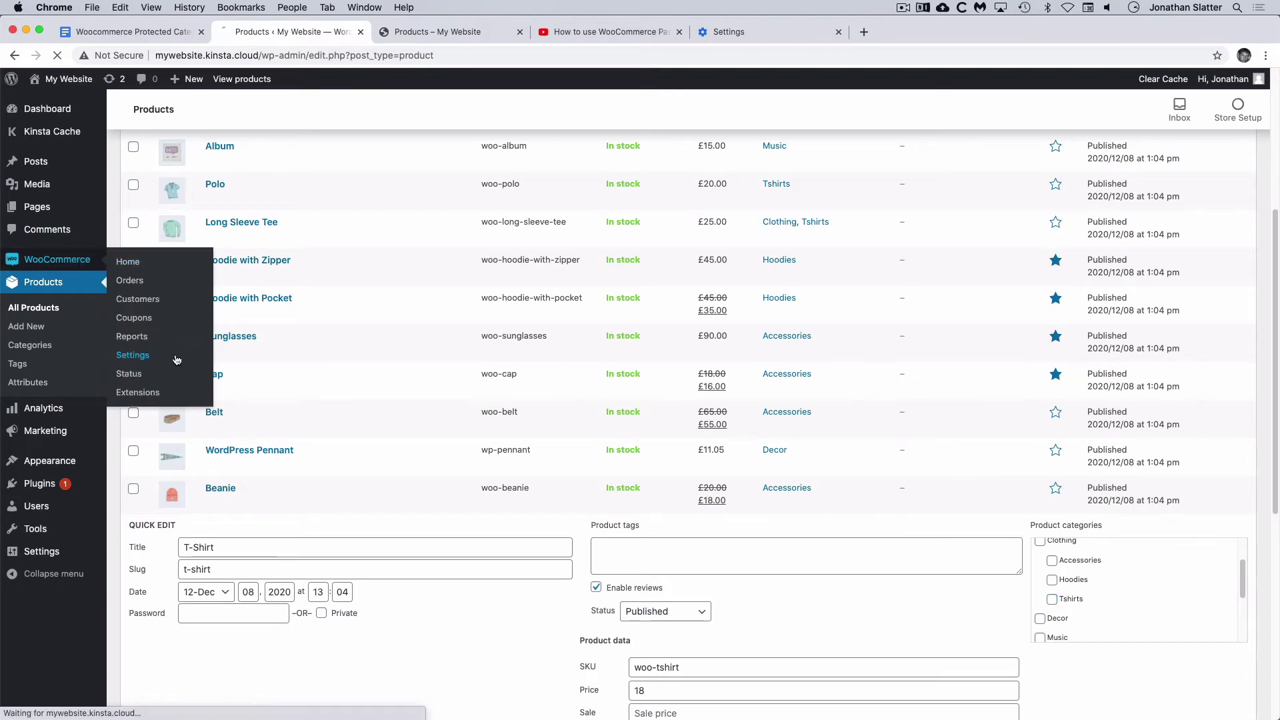
pyautogui.click(208, 174)
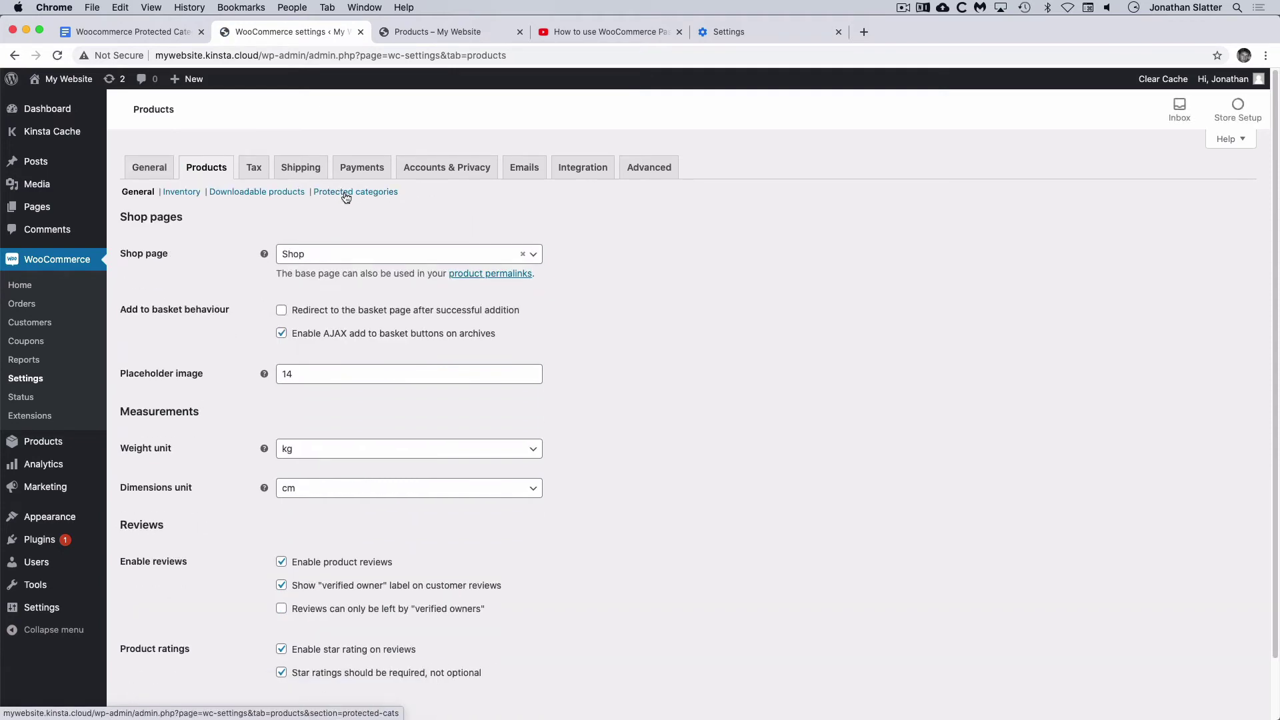
pyautogui.click(357, 193)
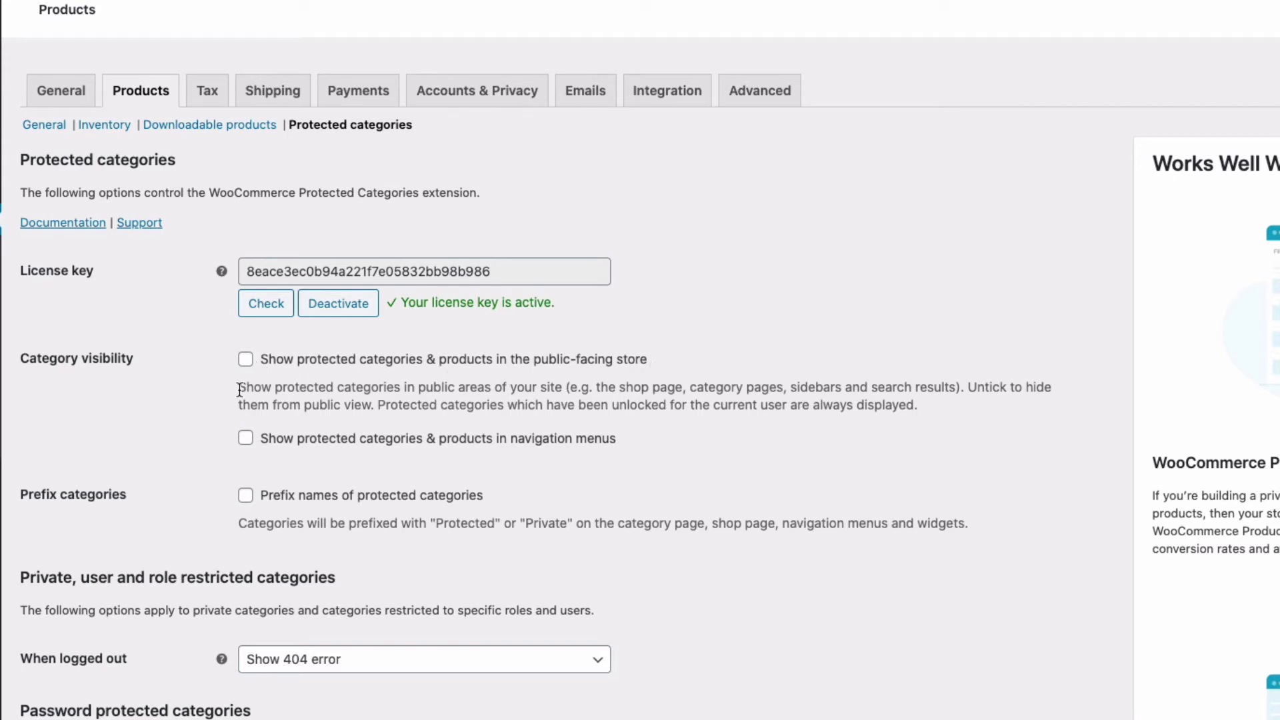
pyautogui.click(246, 359)
pyautogui.scroll(-7, 182, 346)
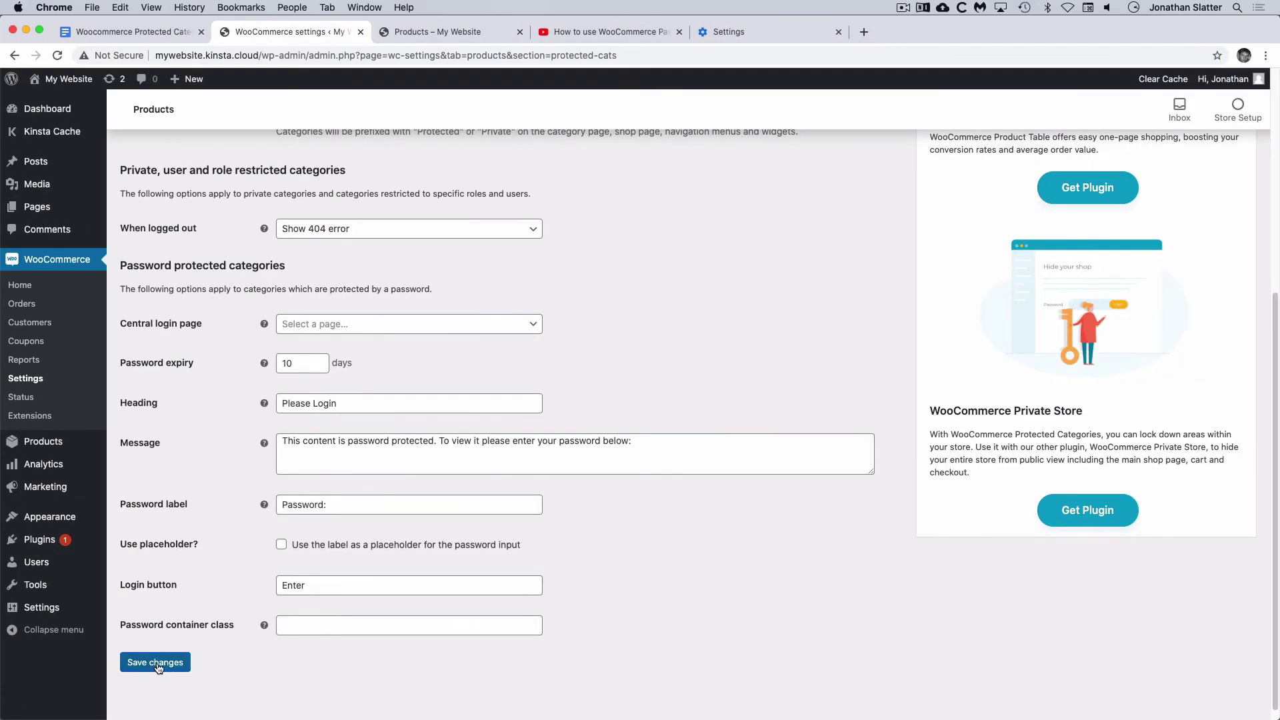
pyautogui.click(156, 663)
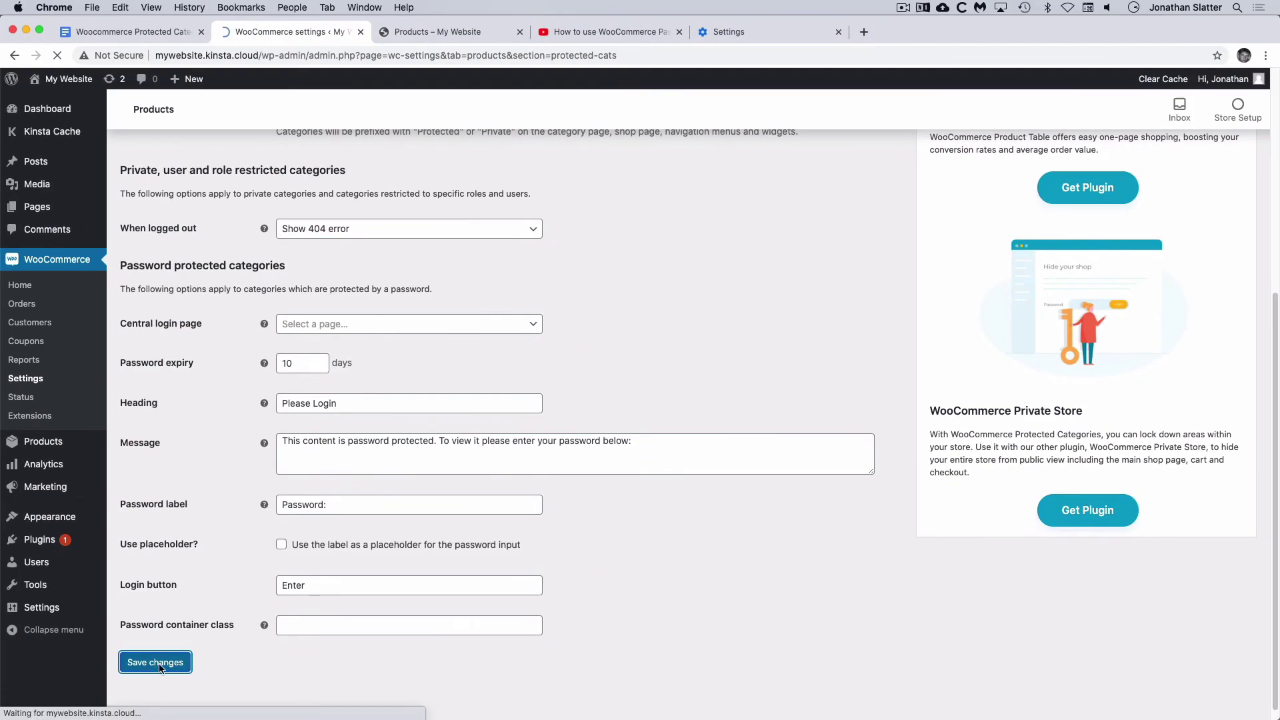
# Step: Reload the storefront Shop and open Shirts to confirm it shows a login form
pyautogui.click(450, 31)
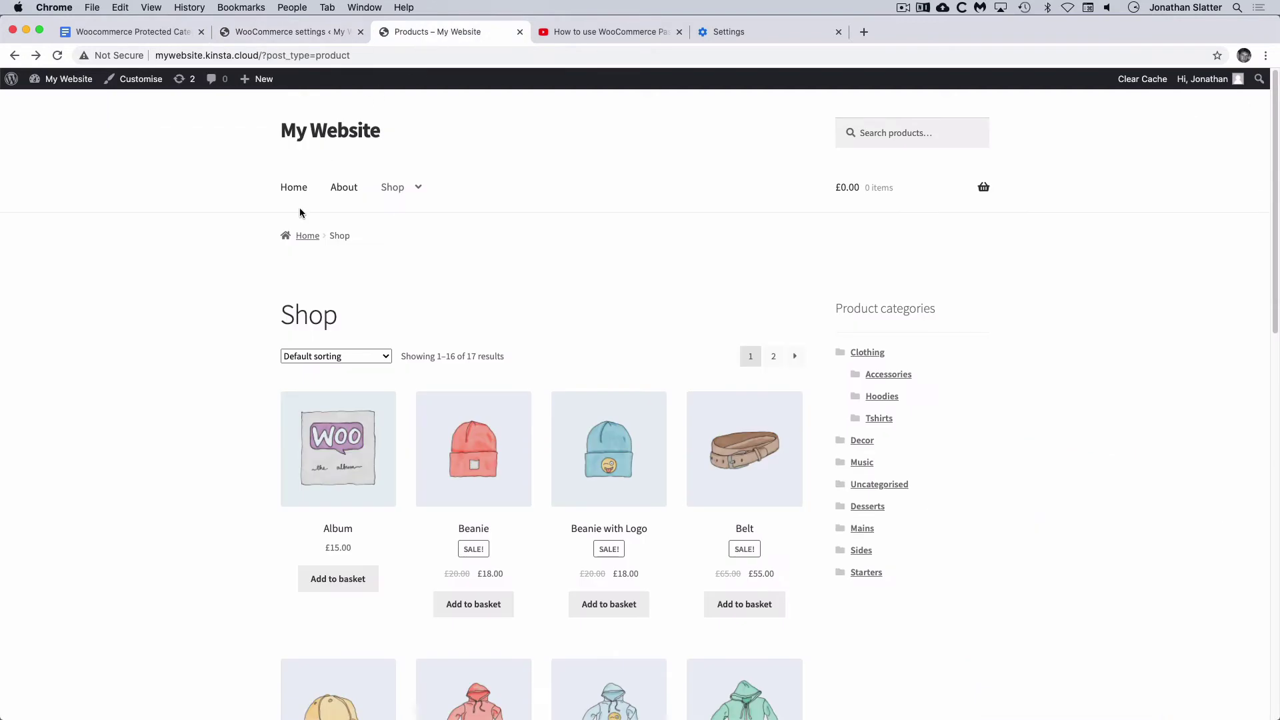
pyautogui.click(57, 55)
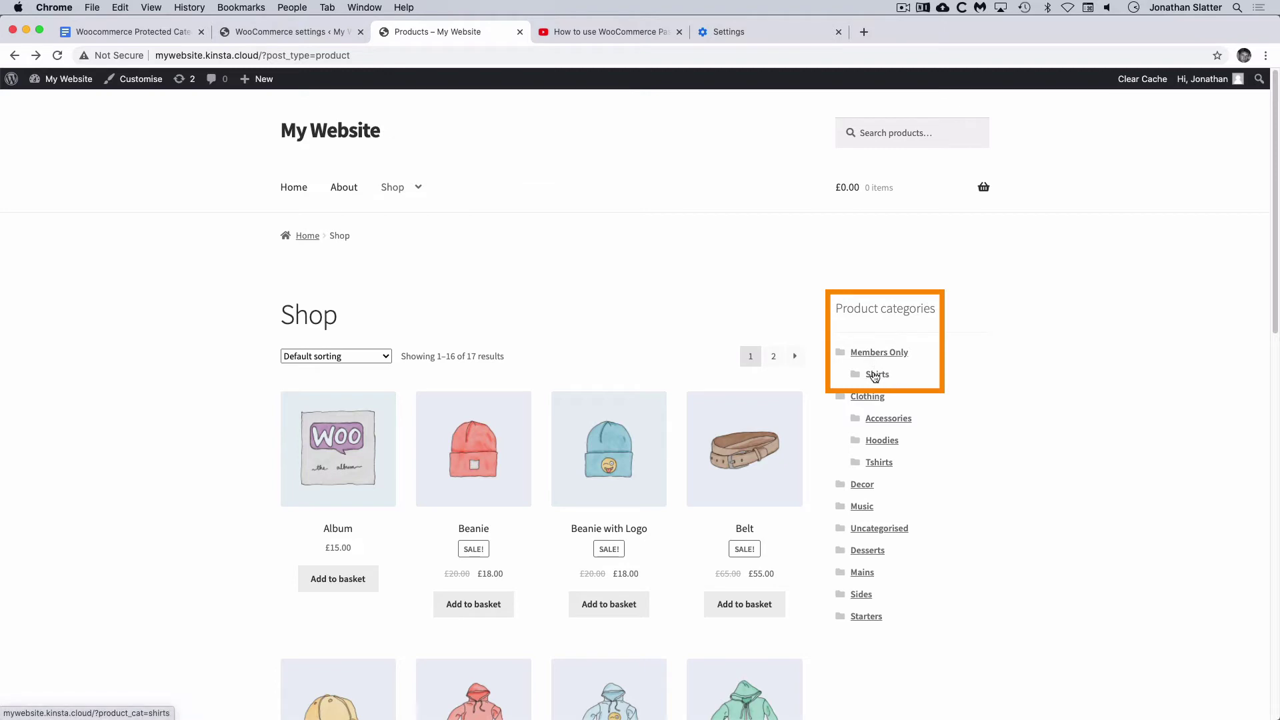
pyautogui.click(880, 376)
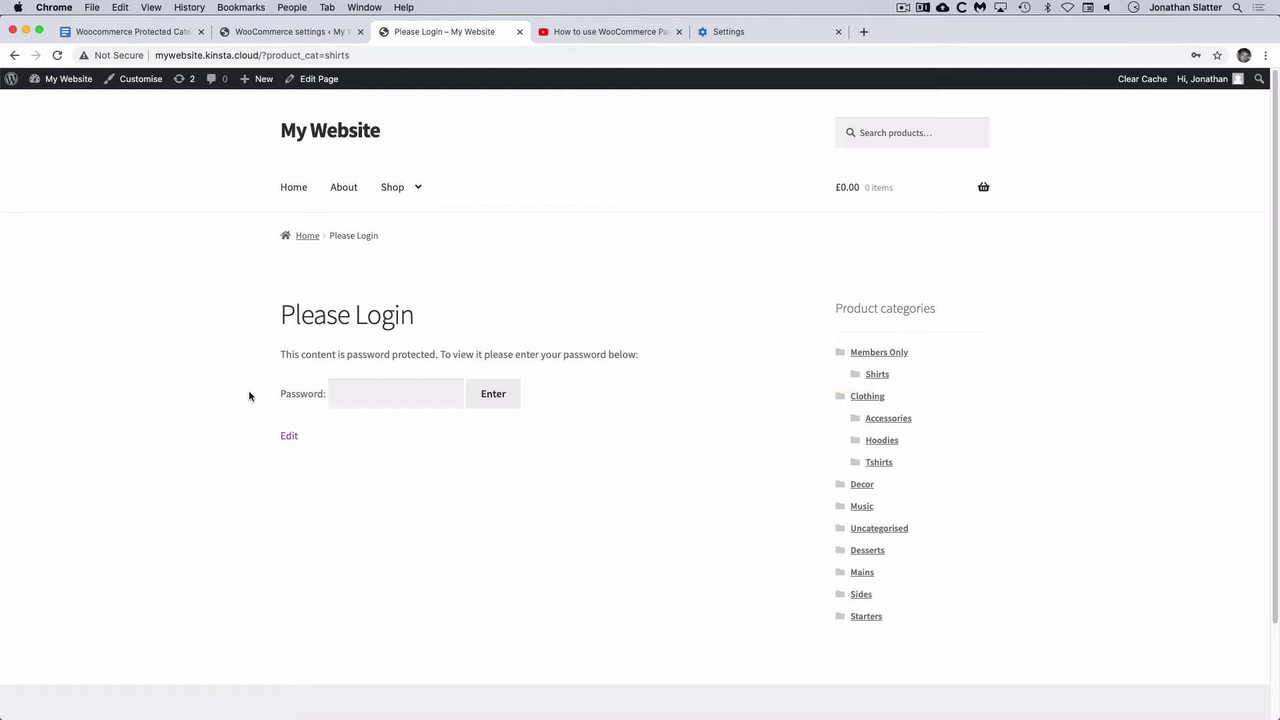
pyautogui.click(14, 55)
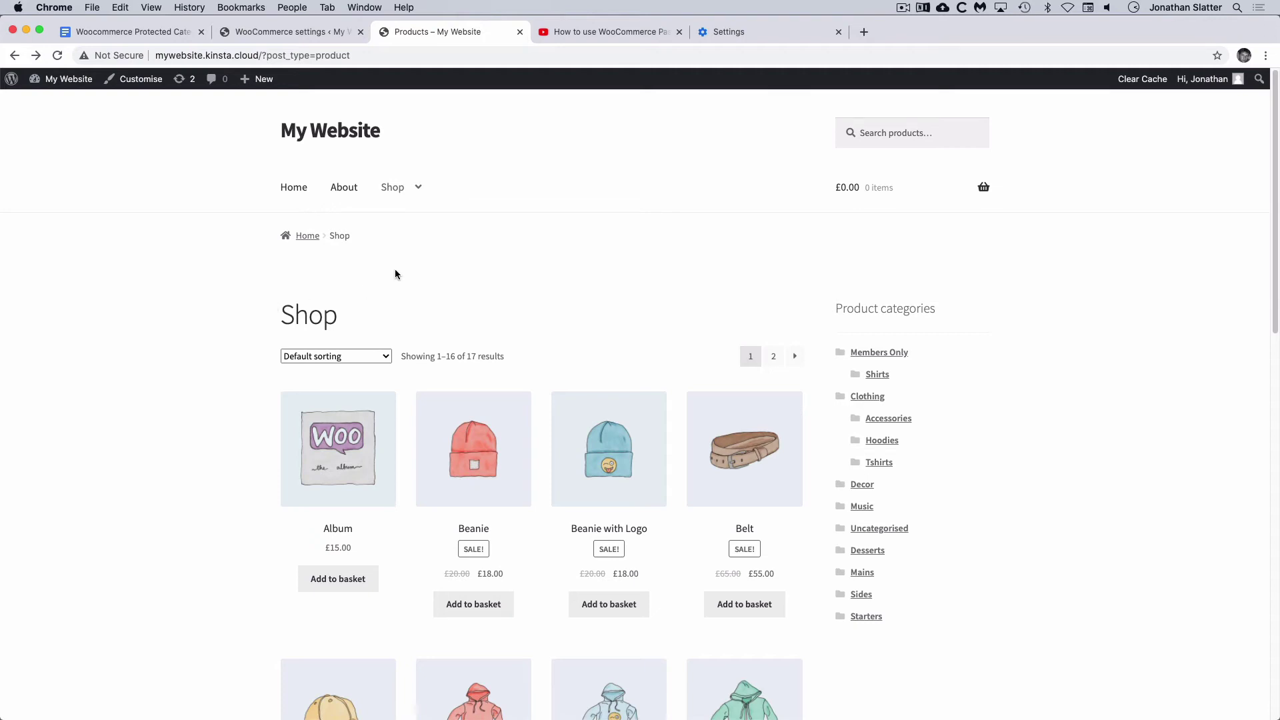
pyautogui.moveTo(409, 194)
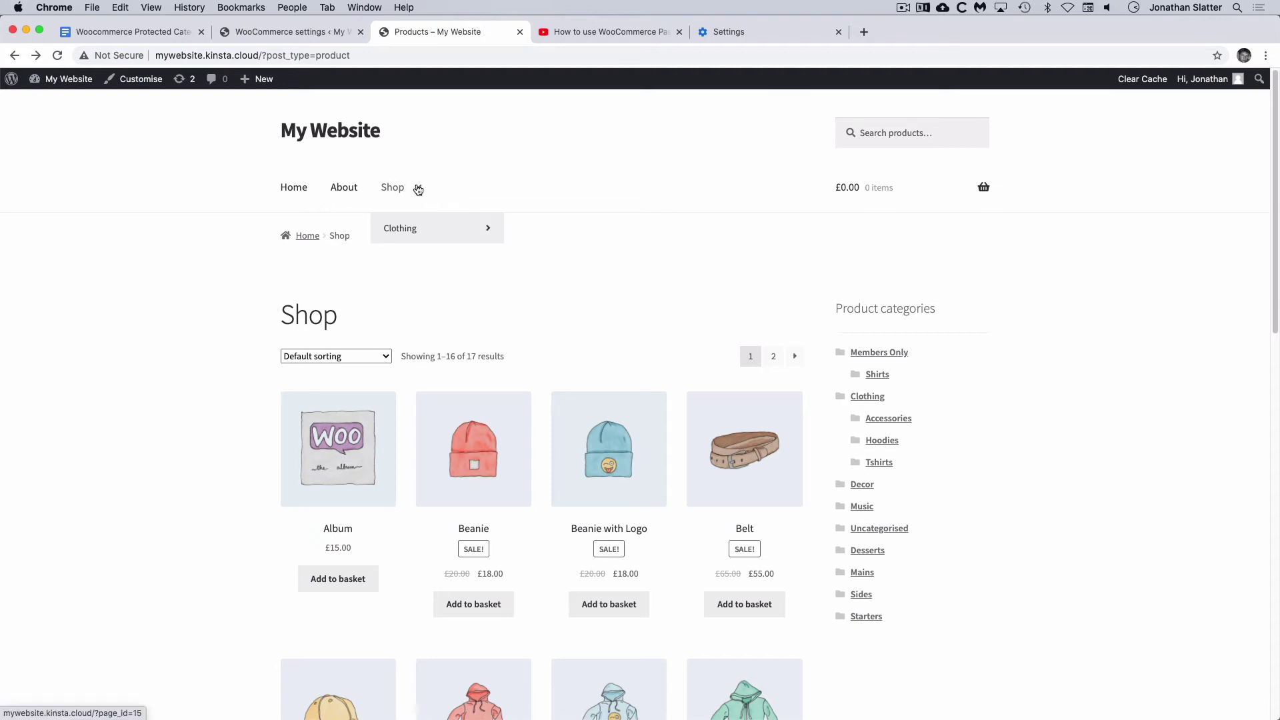
pyautogui.moveTo(395, 228)
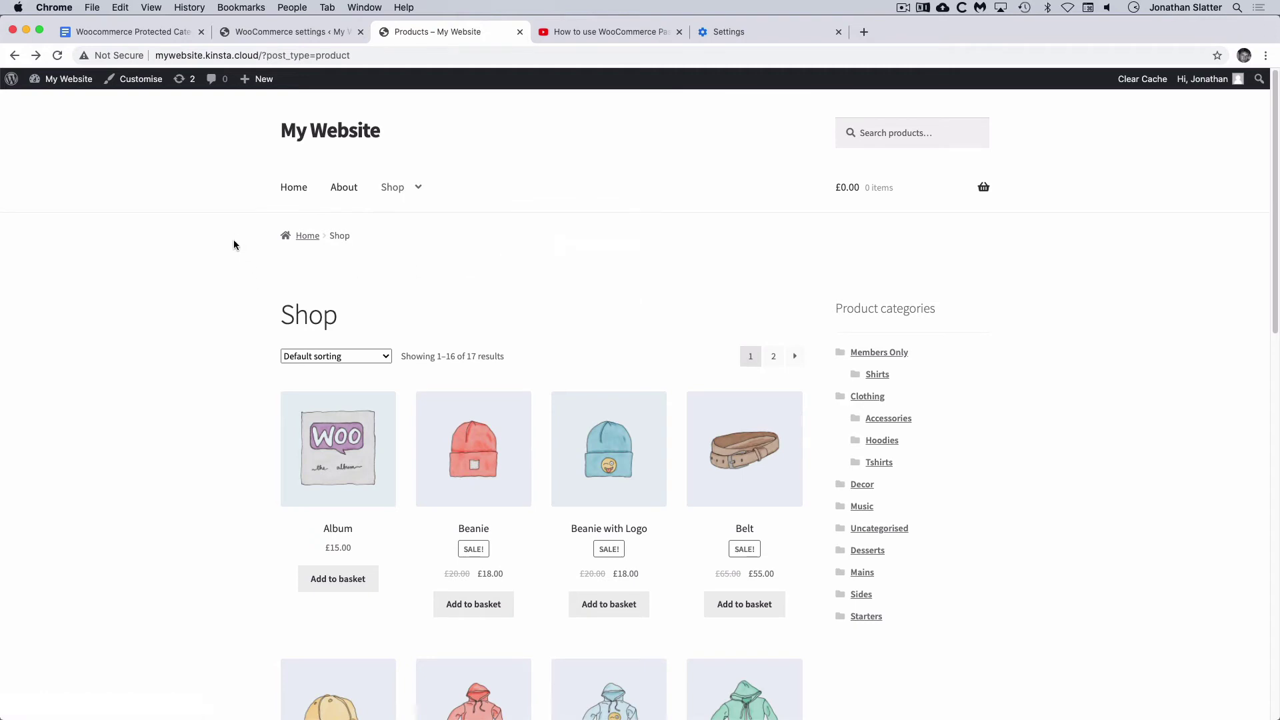
pyautogui.click(274, 34)
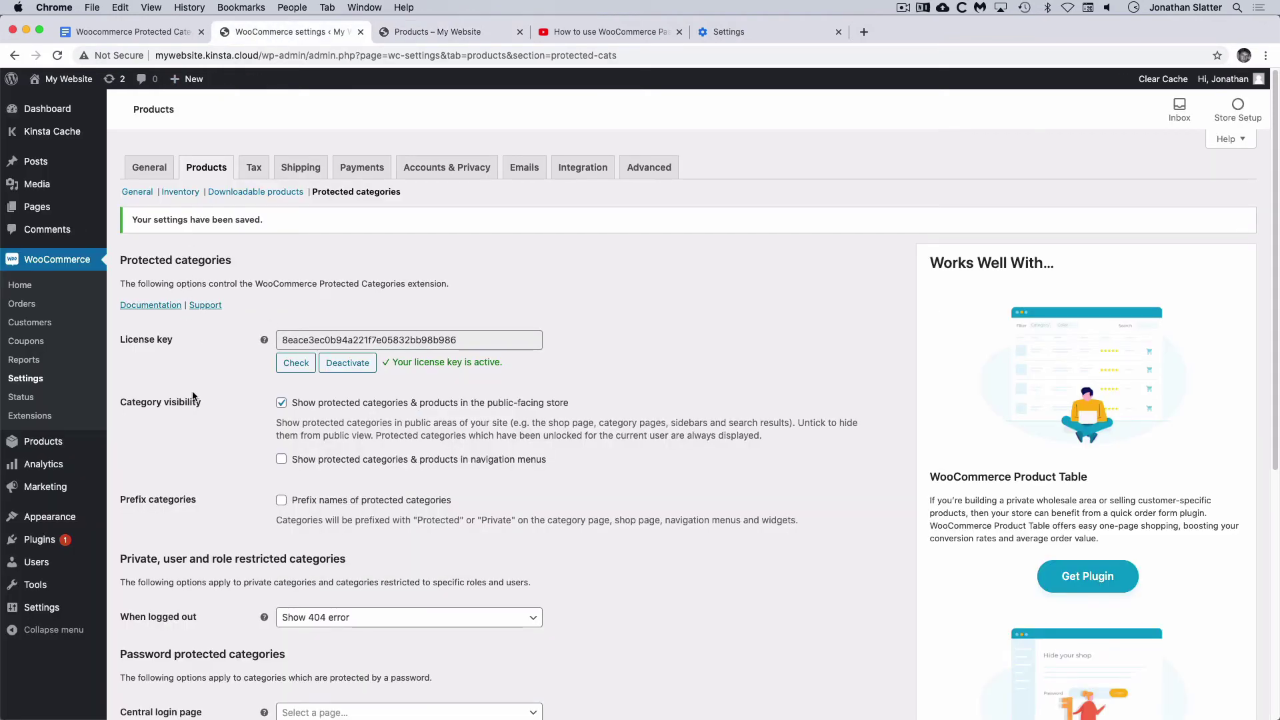
# Step: Enable 'Show protected categories & products in navigation menus' and save the settings
pyautogui.click(281, 460)
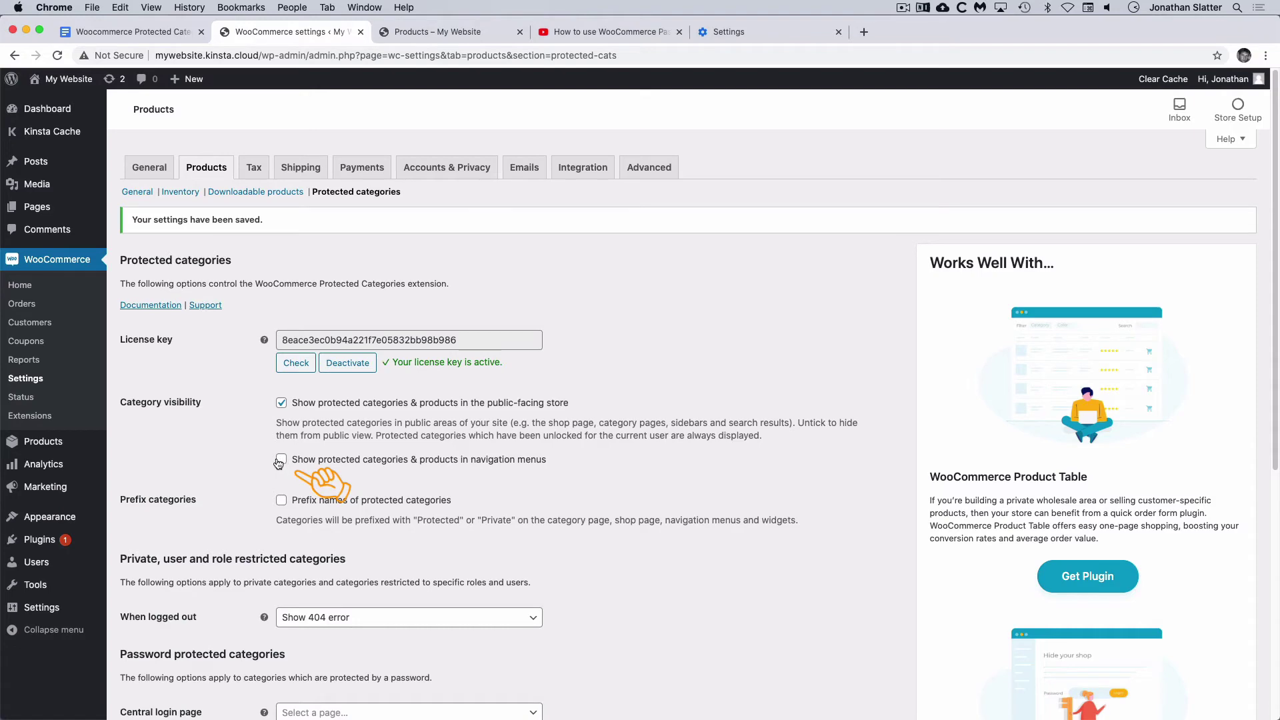
pyautogui.click(281, 460)
pyautogui.scroll(-6, 227, 333)
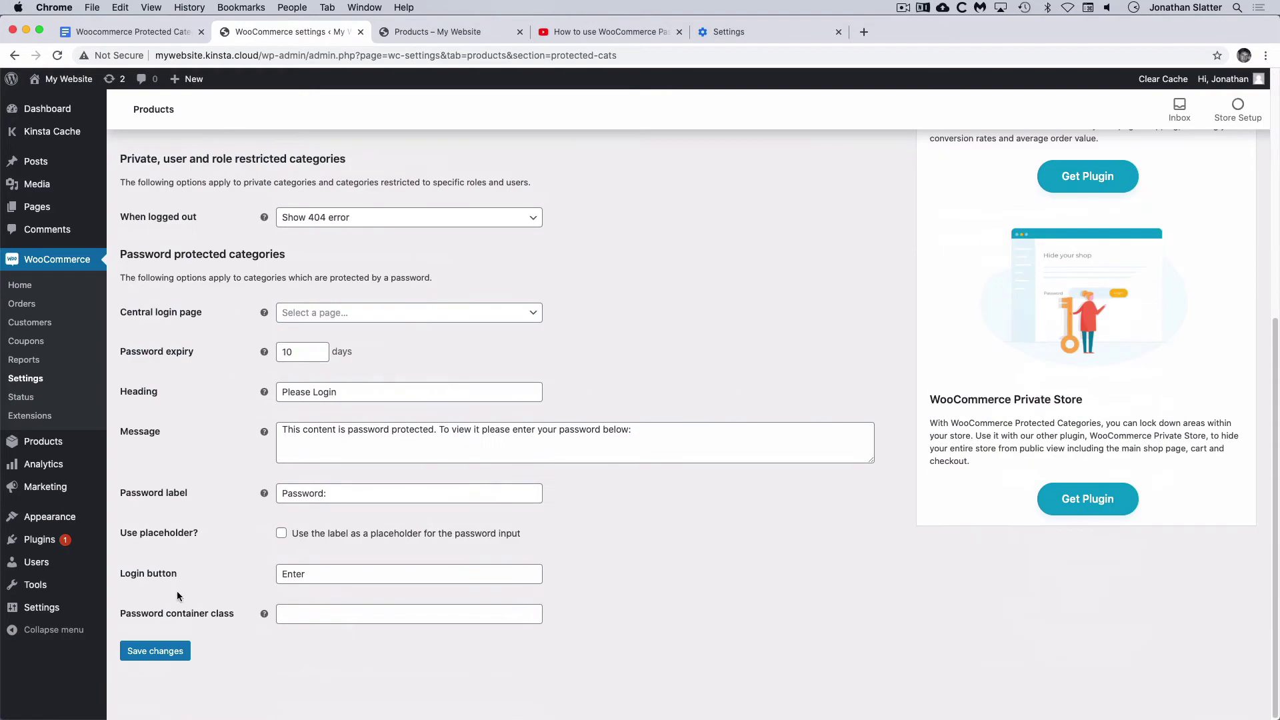
pyautogui.click(162, 654)
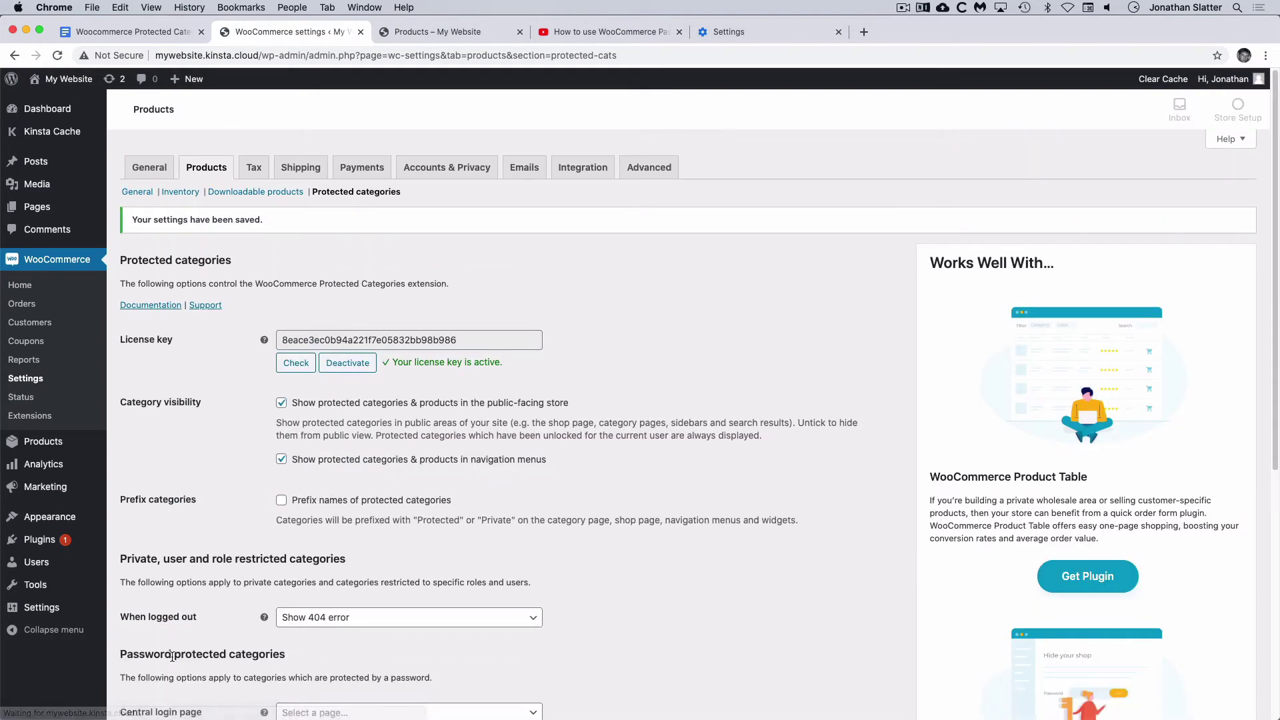
# Step: Reload the shop to check the change, then go to Appearance > Menus
pyautogui.click(468, 31)
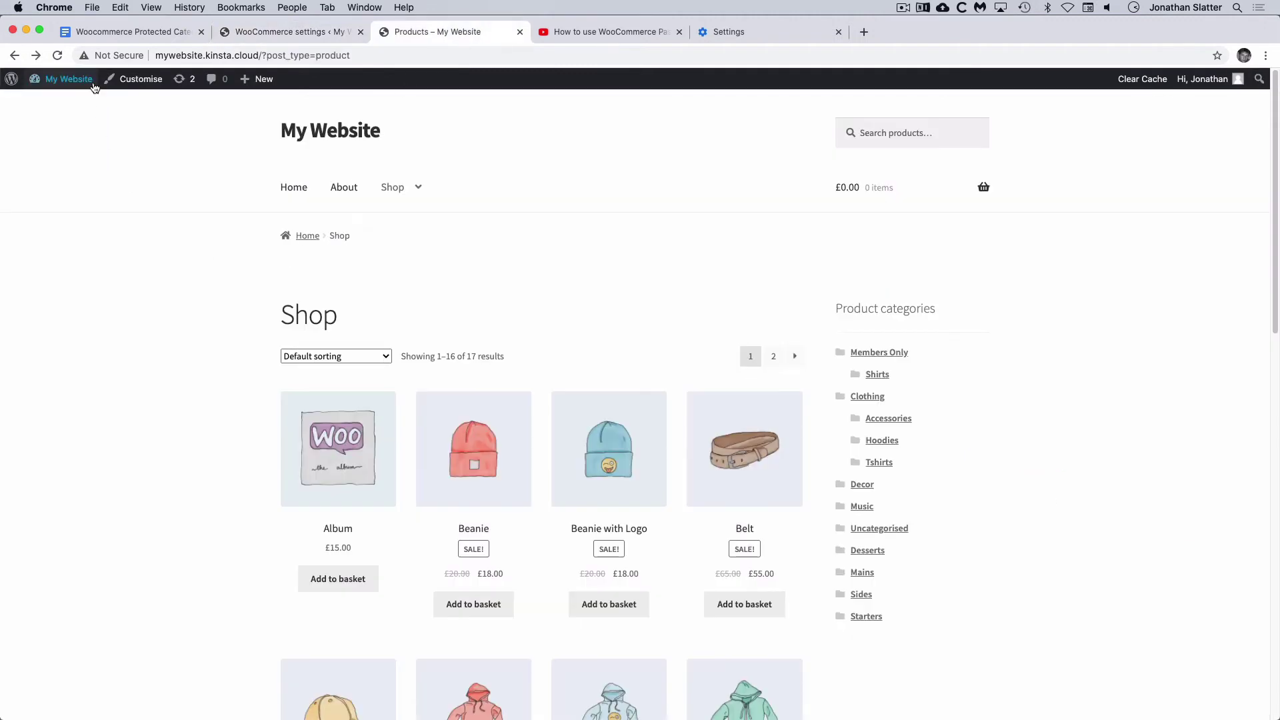
pyautogui.click(58, 55)
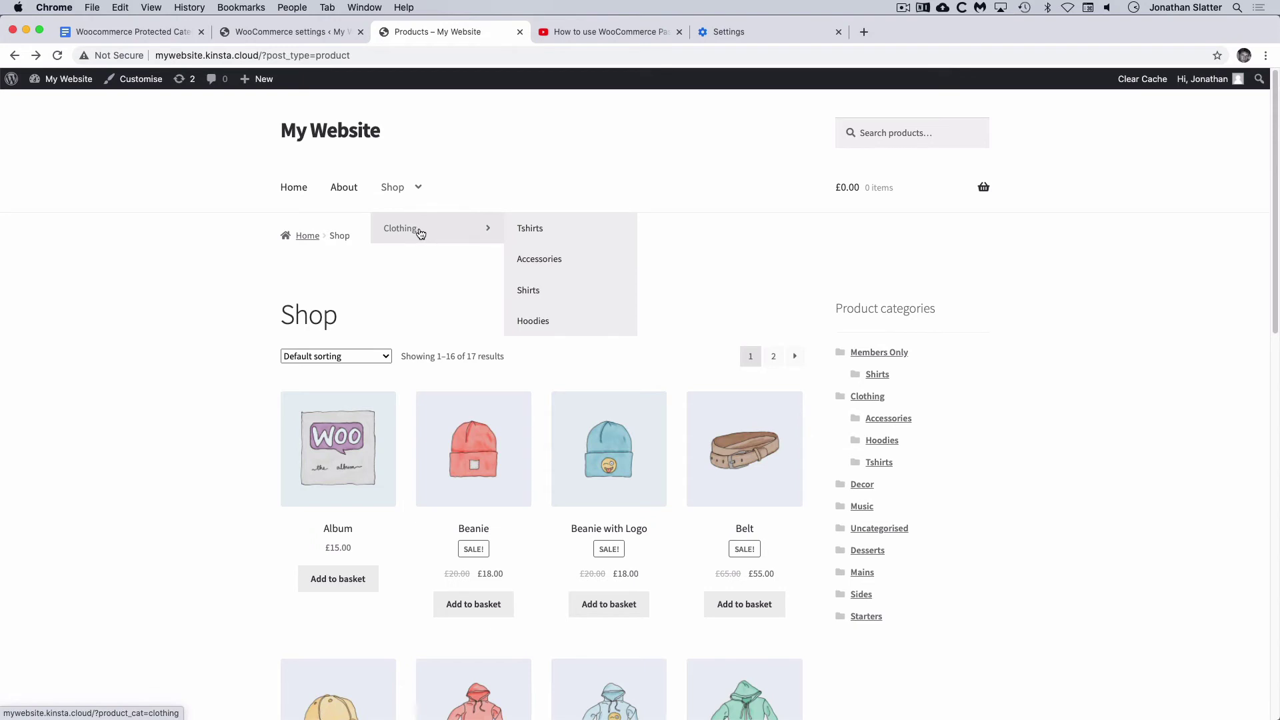
pyautogui.click(276, 31)
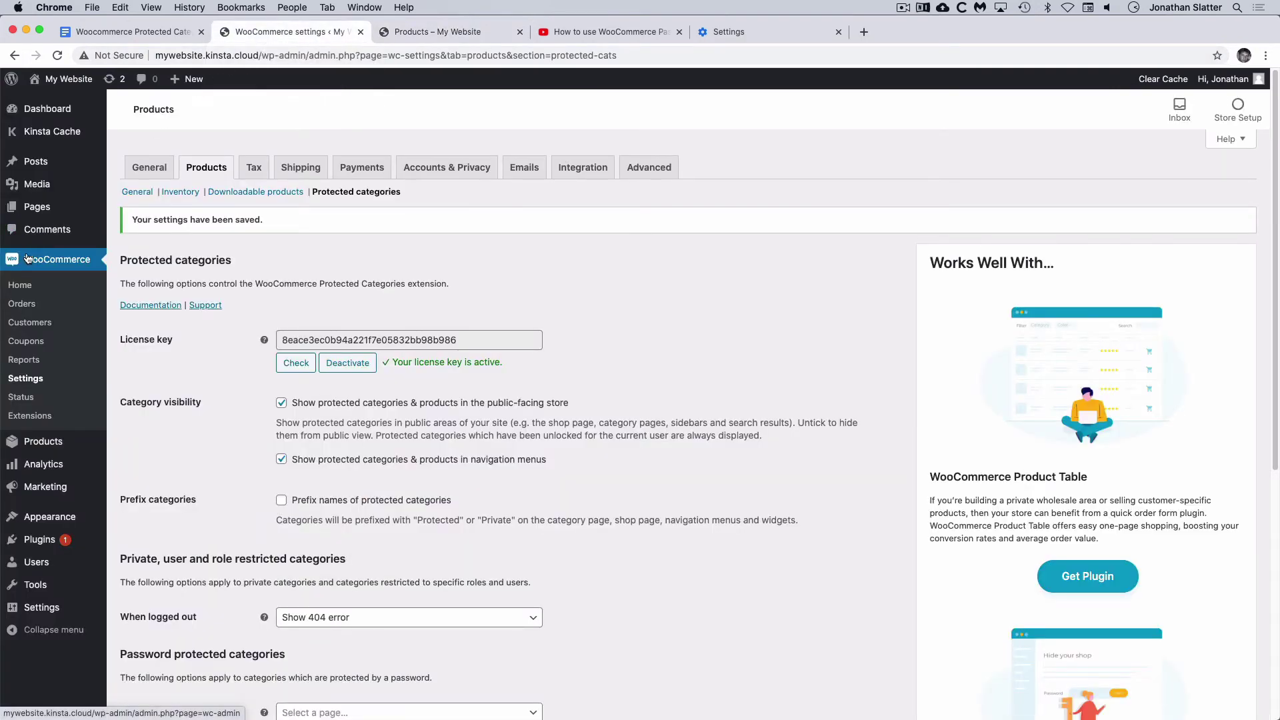
pyautogui.moveTo(61, 527)
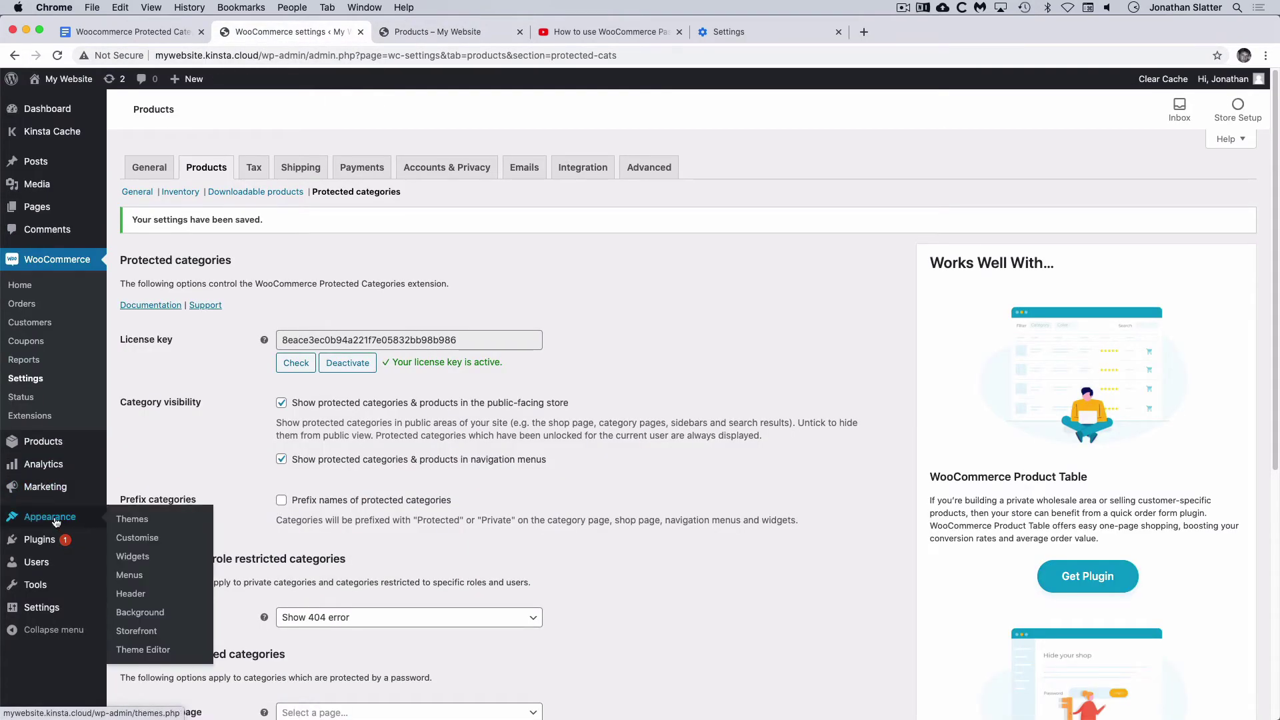
pyautogui.click(143, 576)
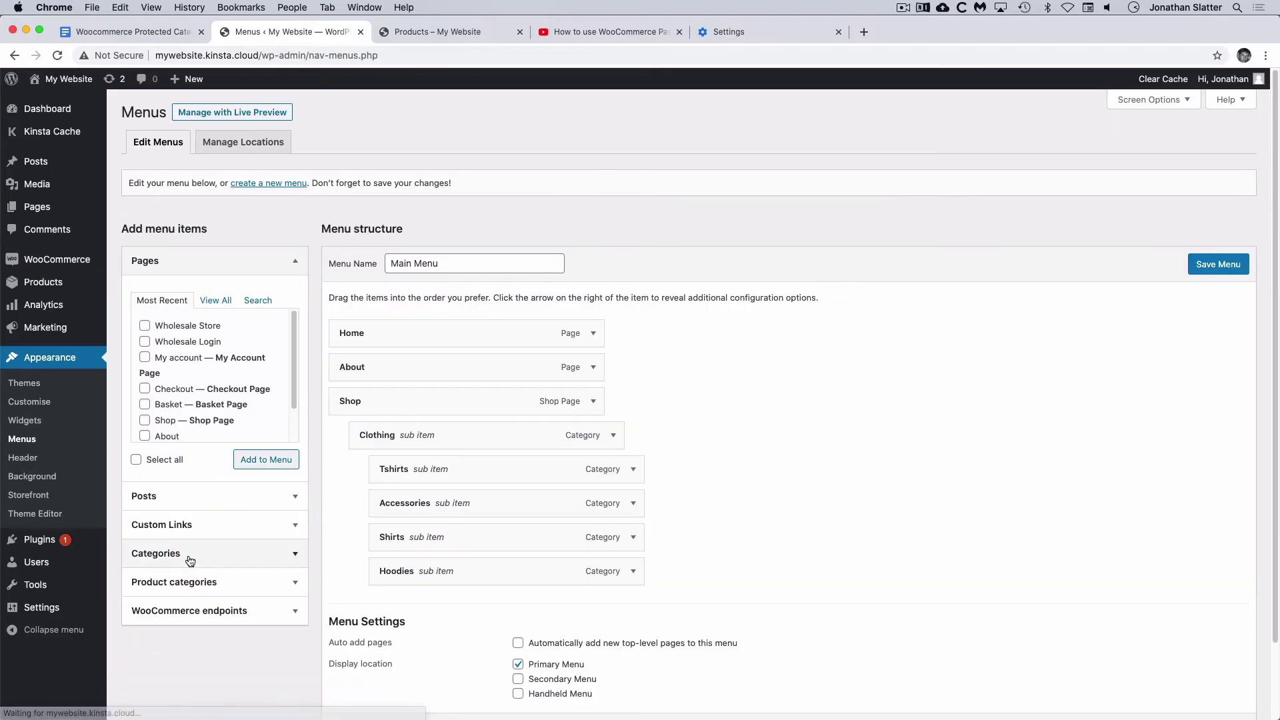
# Step: Remove the old Shirts item from the Main Menu
pyautogui.click(632, 537)
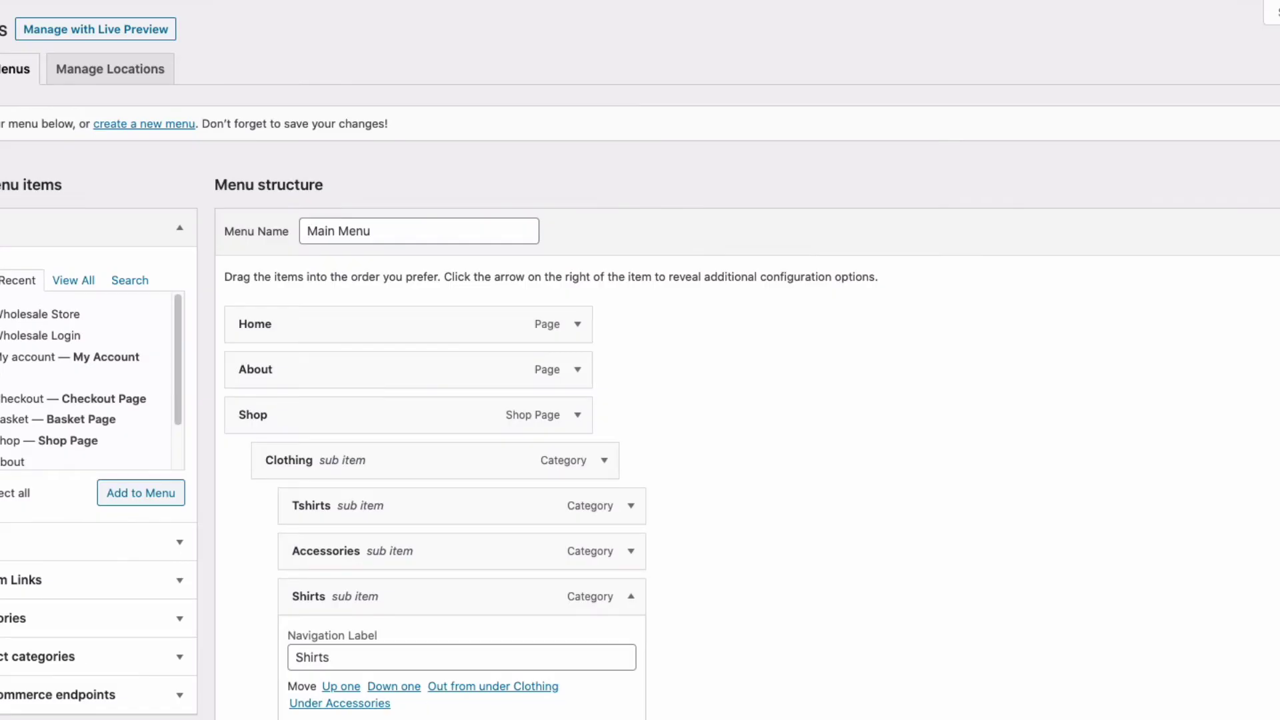
pyautogui.click(298, 719)
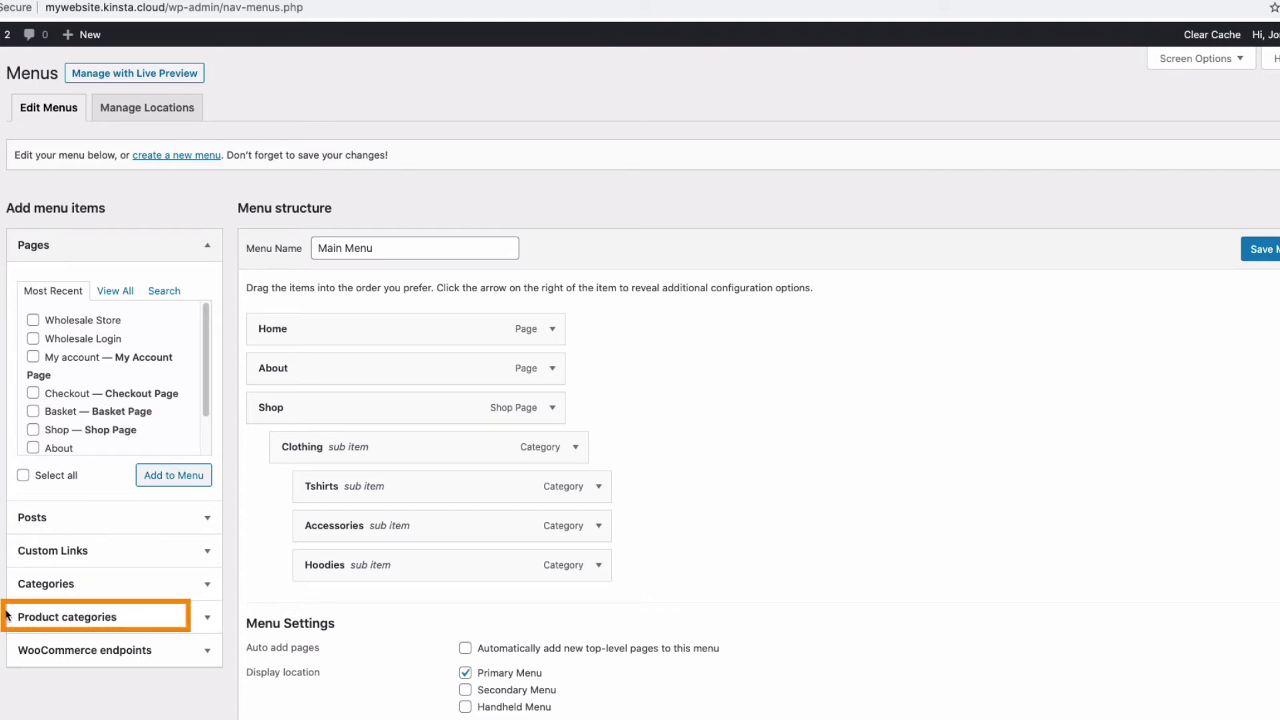
pyautogui.click(1226, 64)
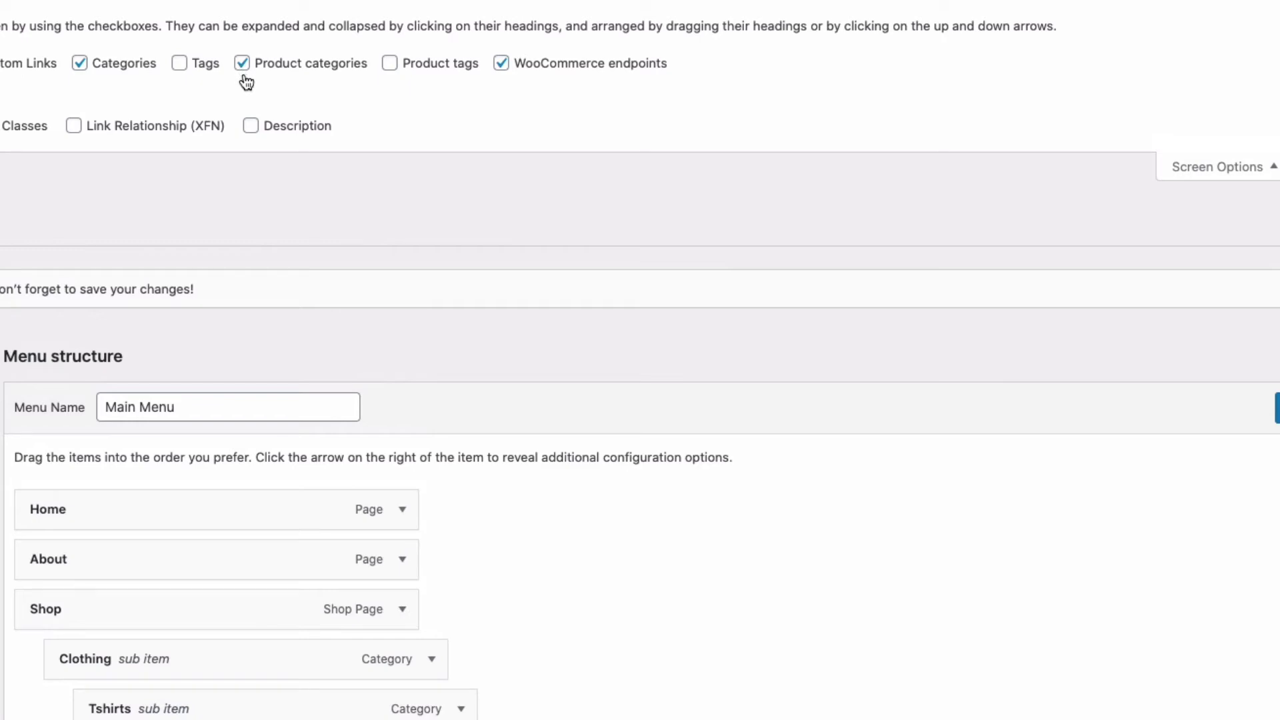
pyautogui.click(1272, 167)
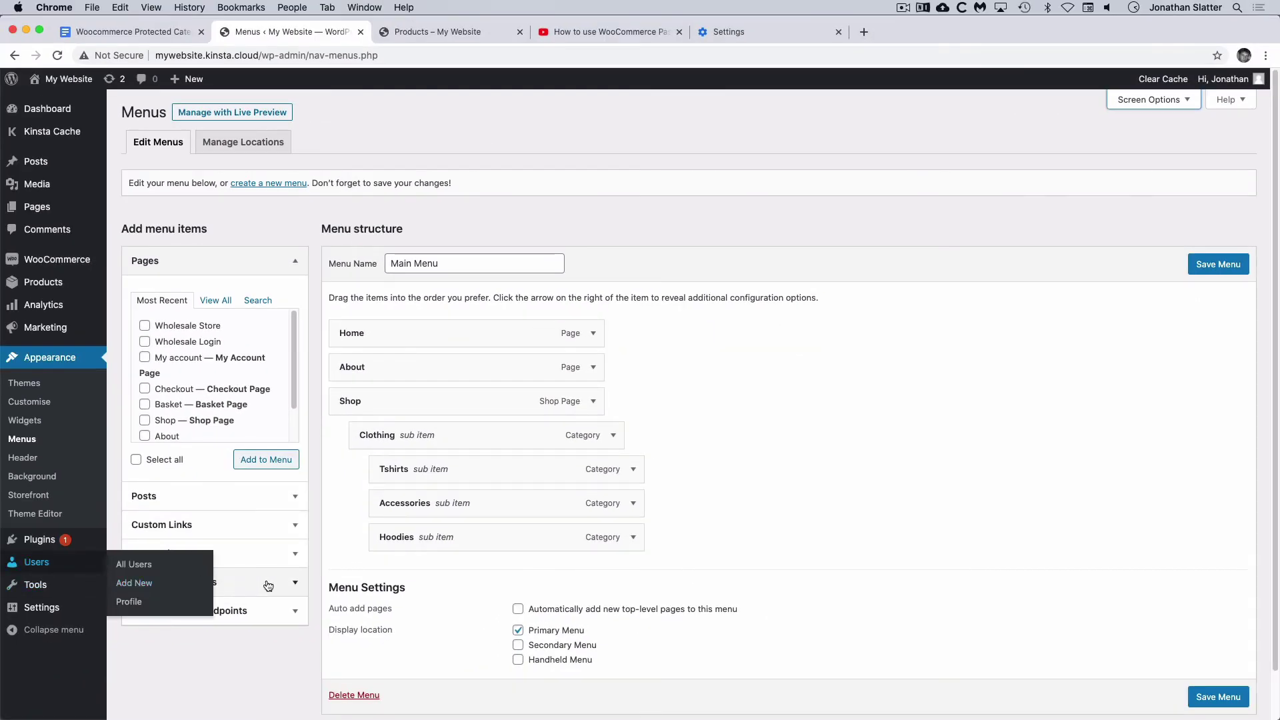
# Step: Add Members Only and Shirts categories, nest Shirts under Members Only, and save the menu
pyautogui.click(295, 585)
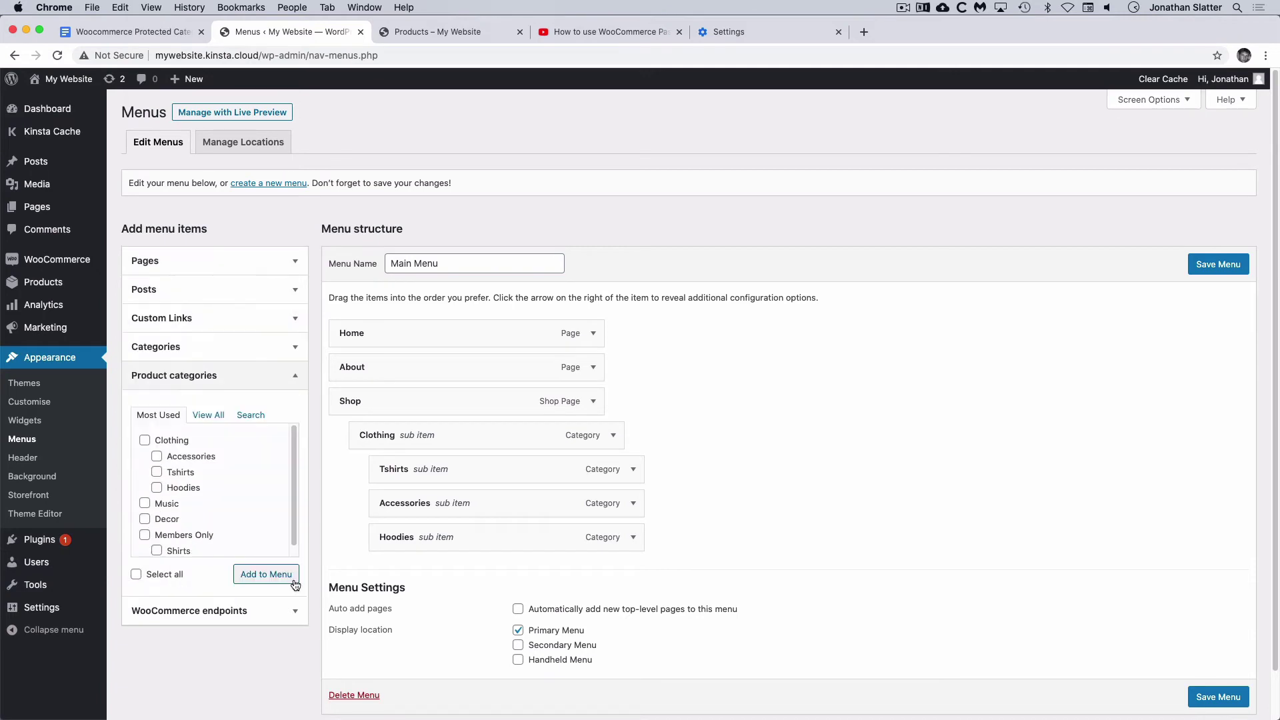
pyautogui.click(208, 415)
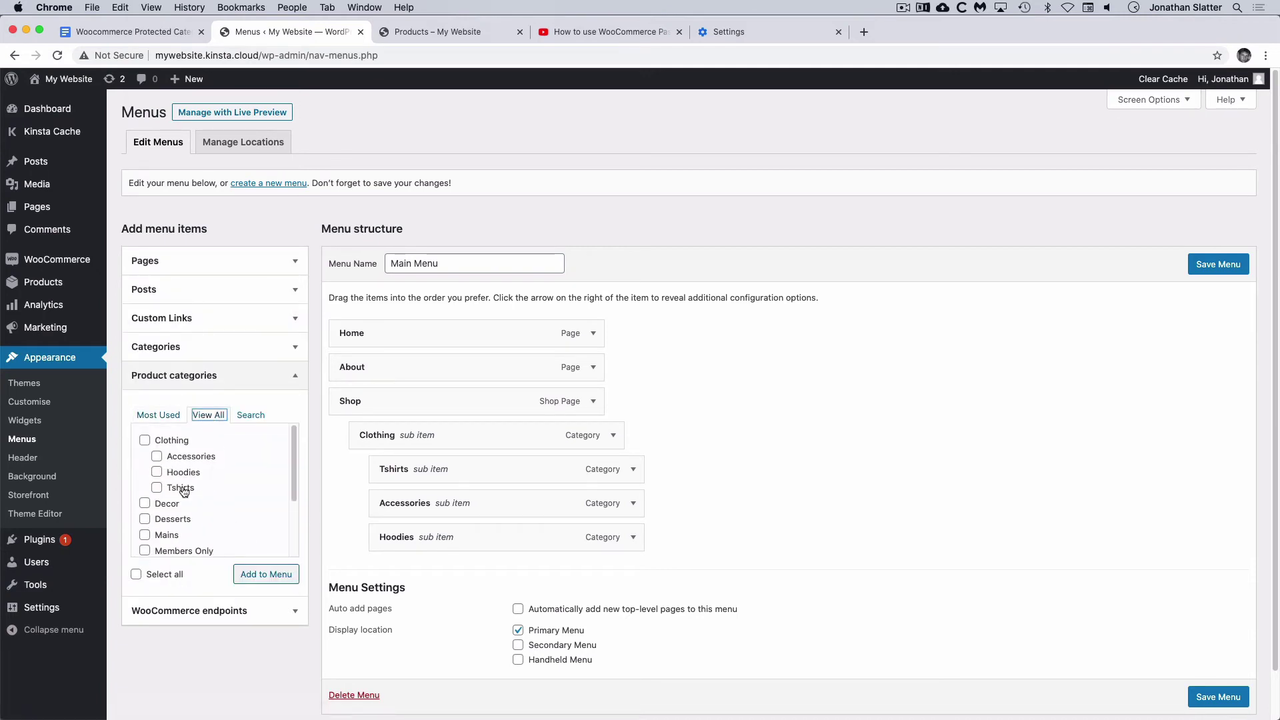
pyautogui.scroll(-3, 242, 463)
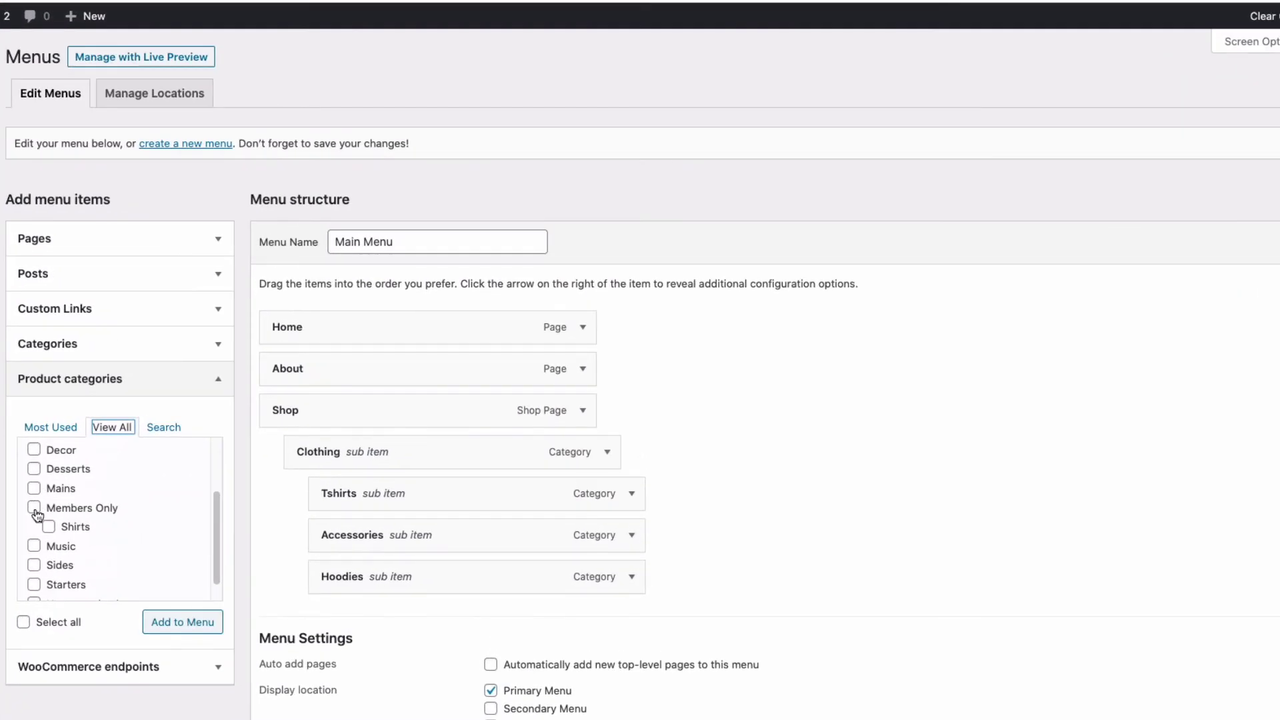
pyautogui.click(34, 510)
pyautogui.click(49, 527)
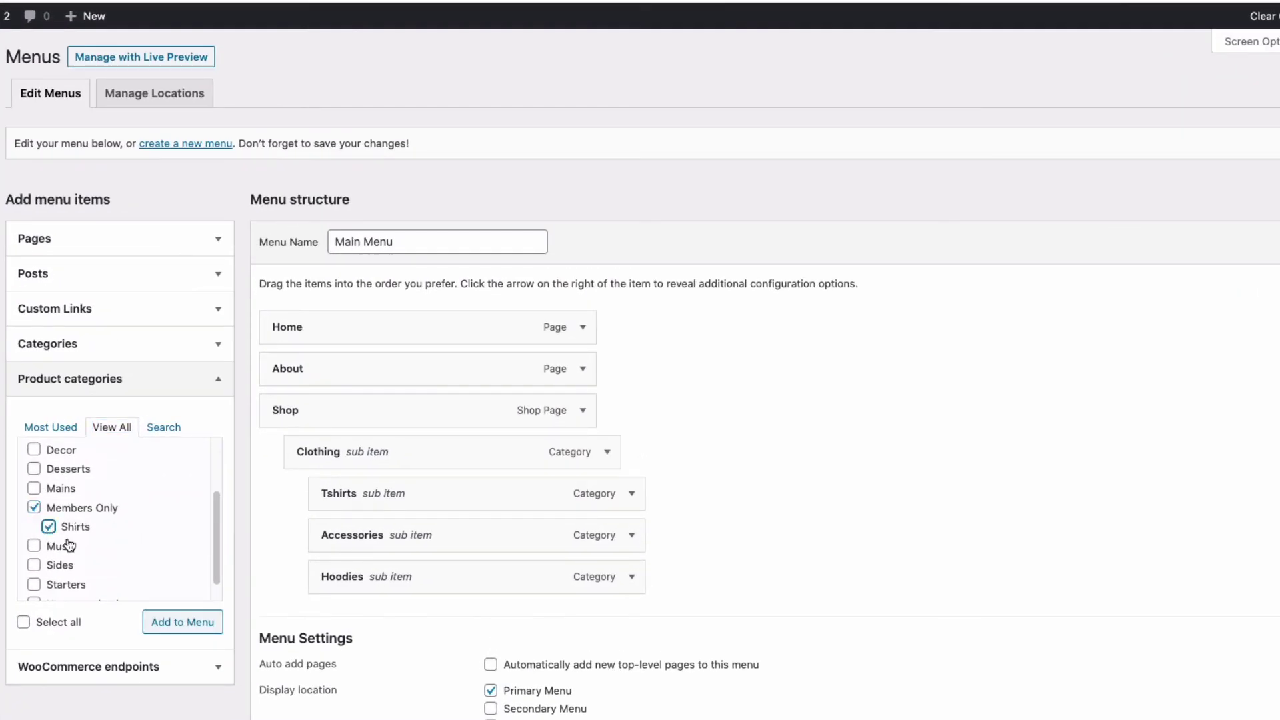
pyautogui.click(182, 626)
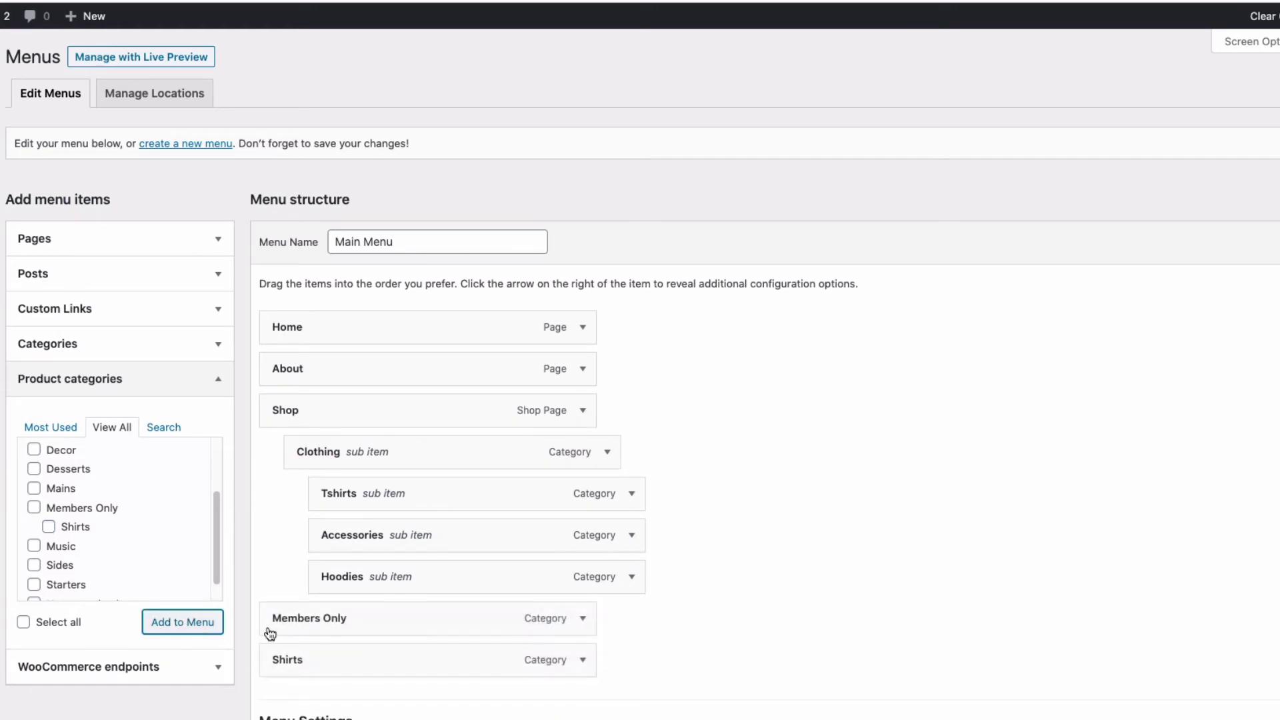
pyautogui.moveTo(338, 660); pyautogui.dragTo(363, 660)
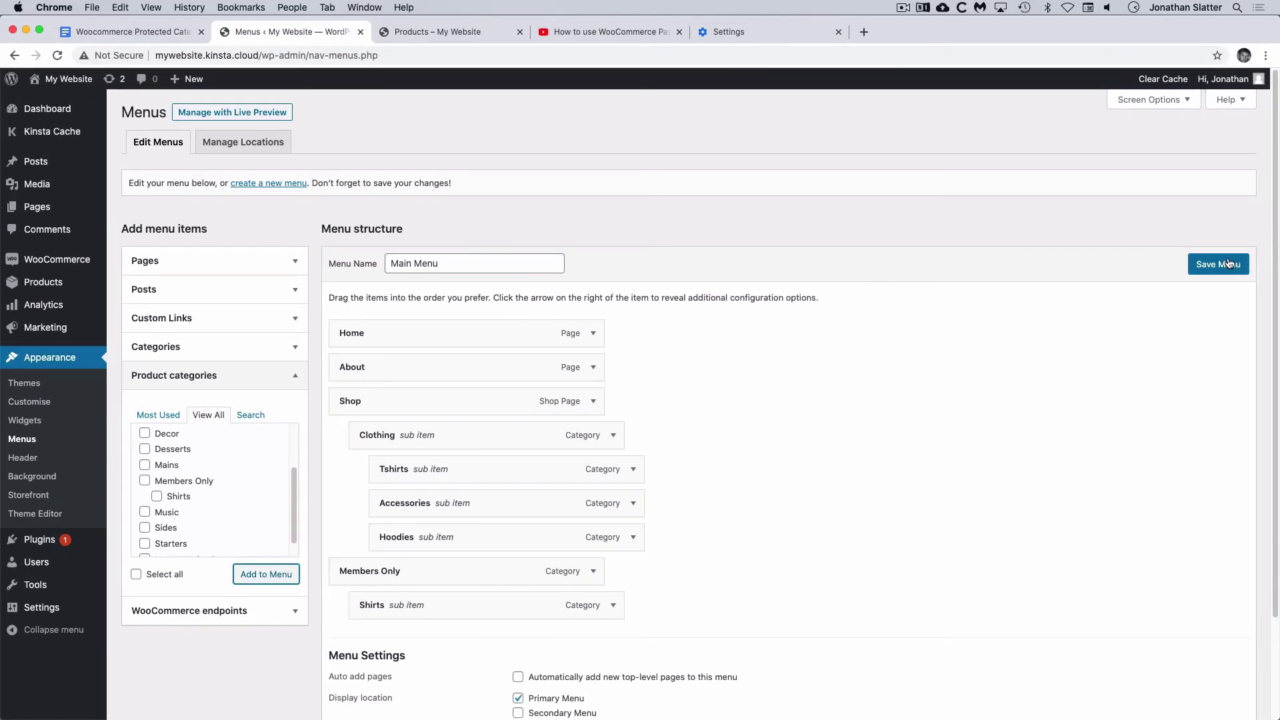
pyautogui.click(1225, 266)
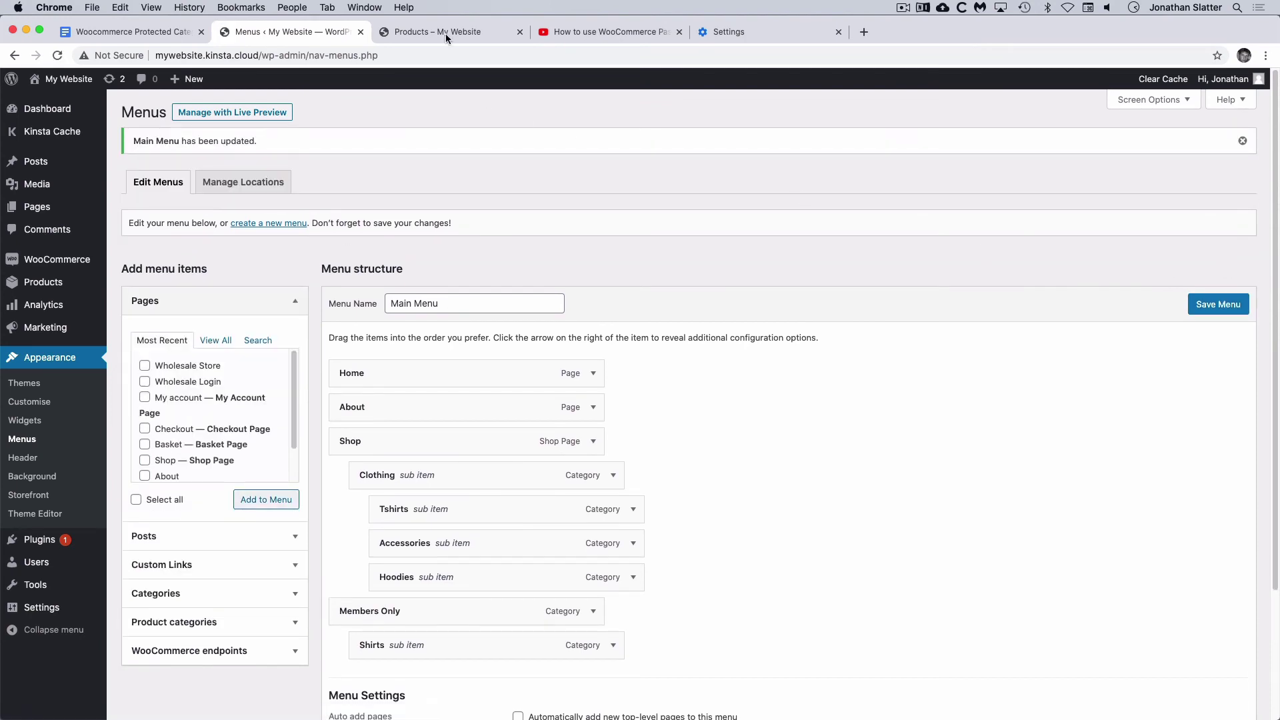
pyautogui.click(449, 38)
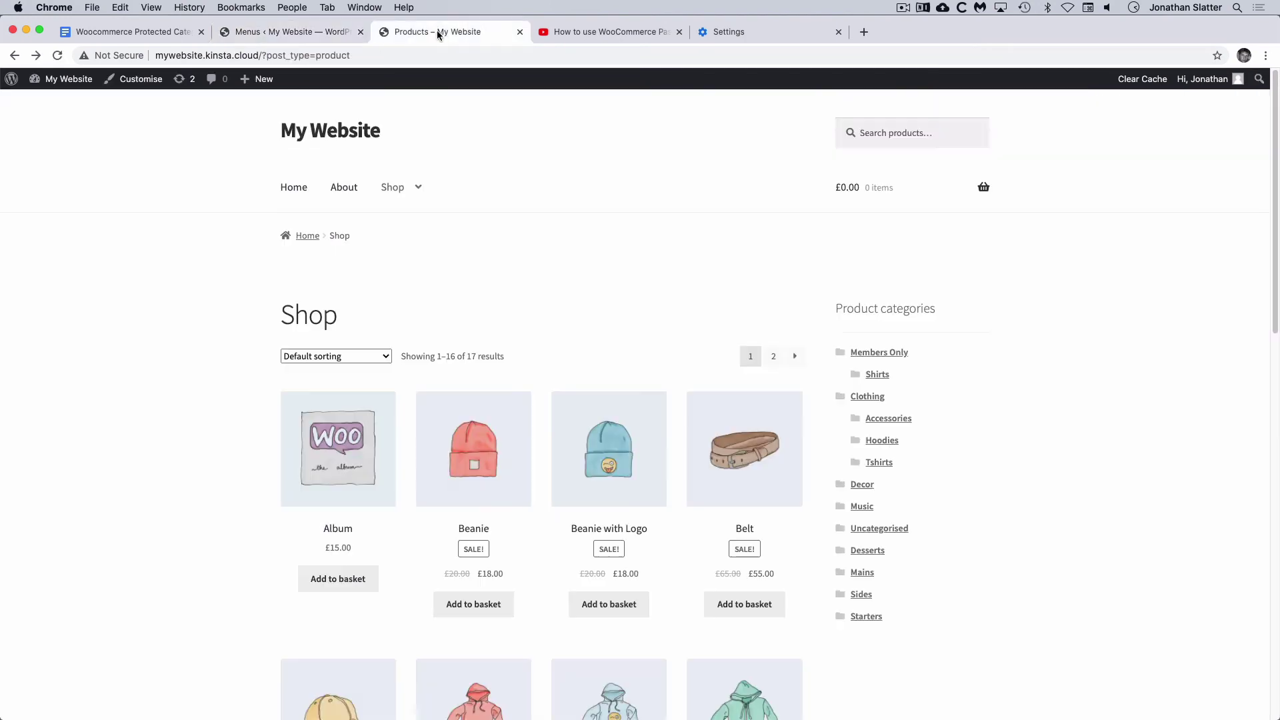
# Step: Reload the storefront to see the Members Only menu item with its Shirts dropdown
pyautogui.click(58, 57)
pyautogui.moveTo(497, 190)
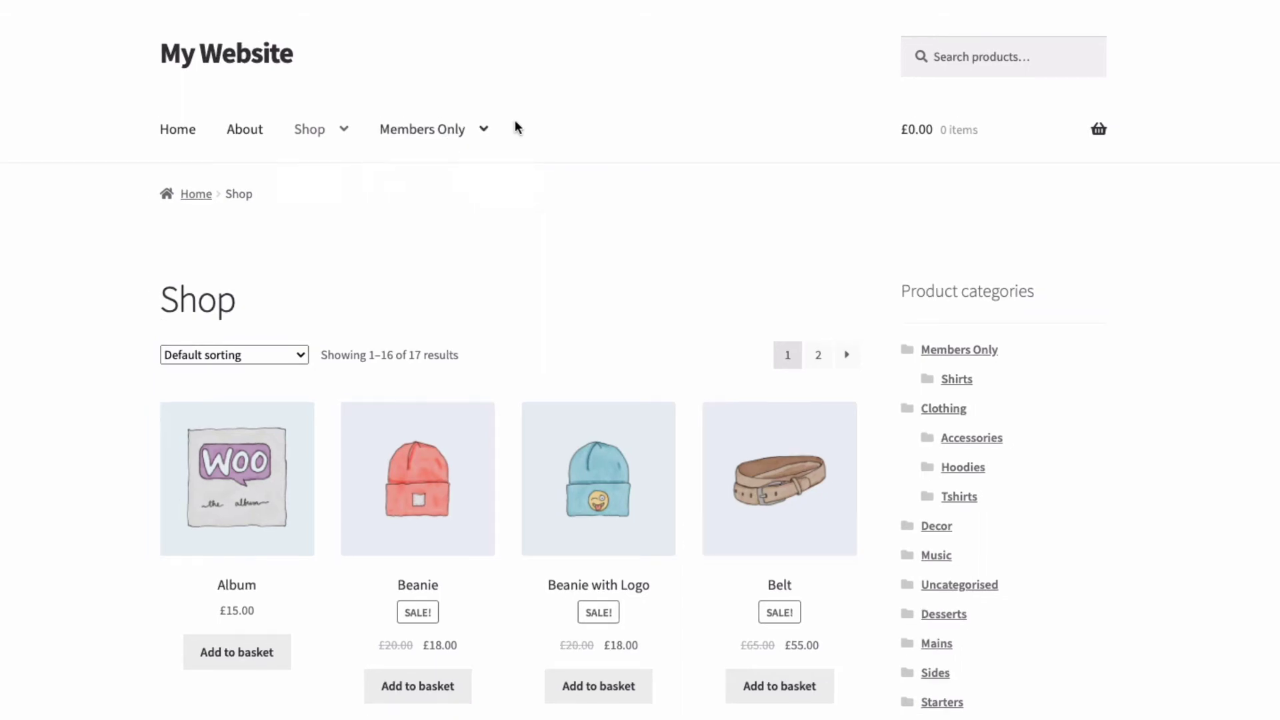
pyautogui.moveTo(334, 132)
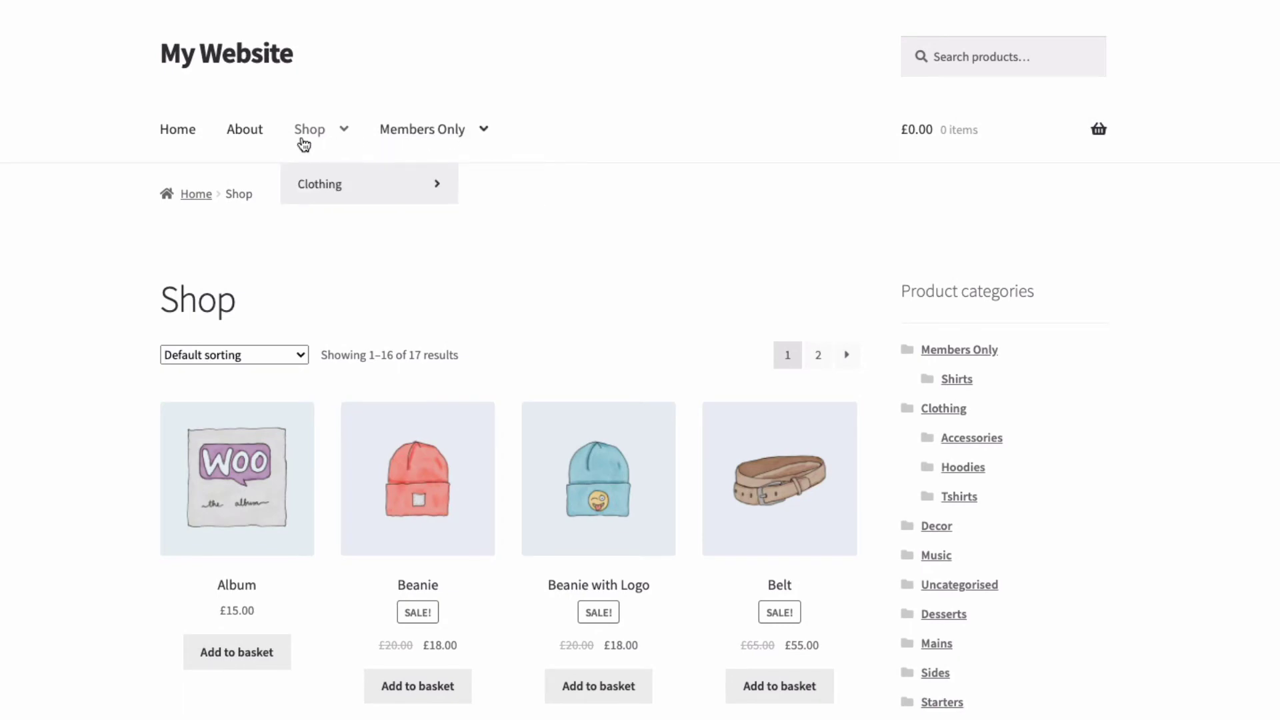
pyautogui.click(231, 31)
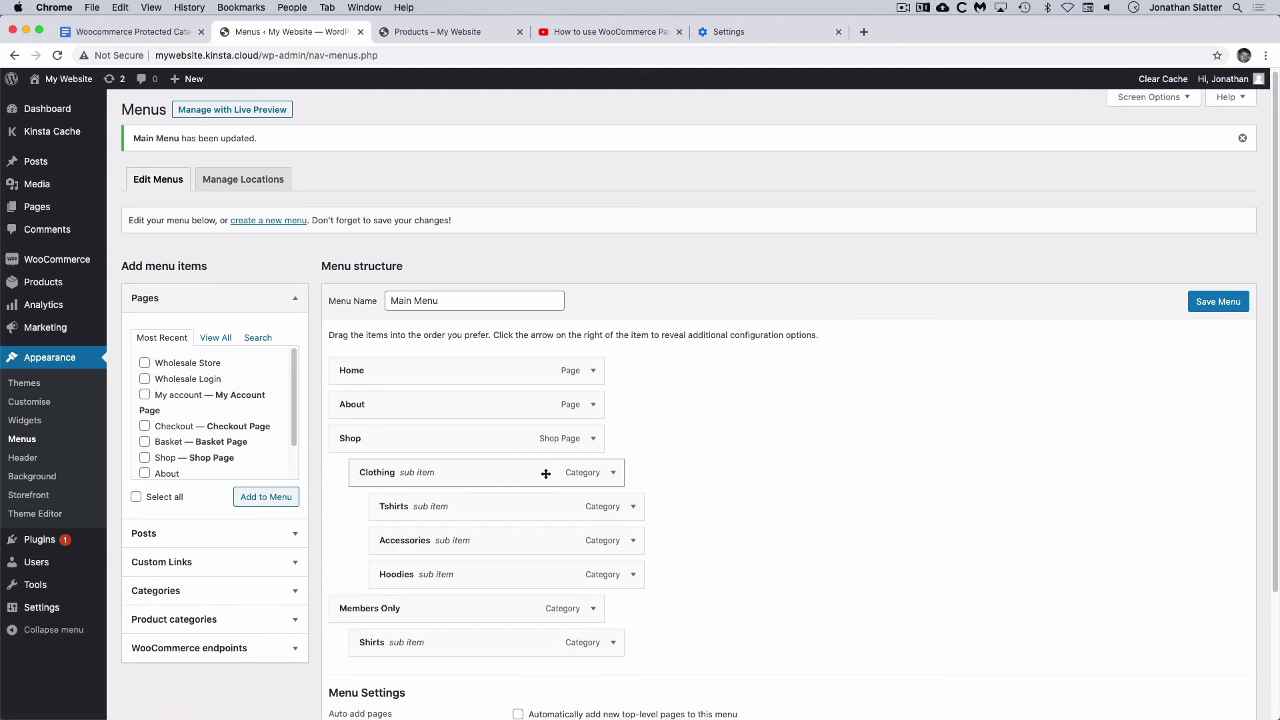
pyautogui.scroll(-1, 560, 487)
# Step: Move the Members Only menu item under Shop and save the Main Menu
pyautogui.click(593, 568)
pyautogui.scroll(-1, 575, 584)
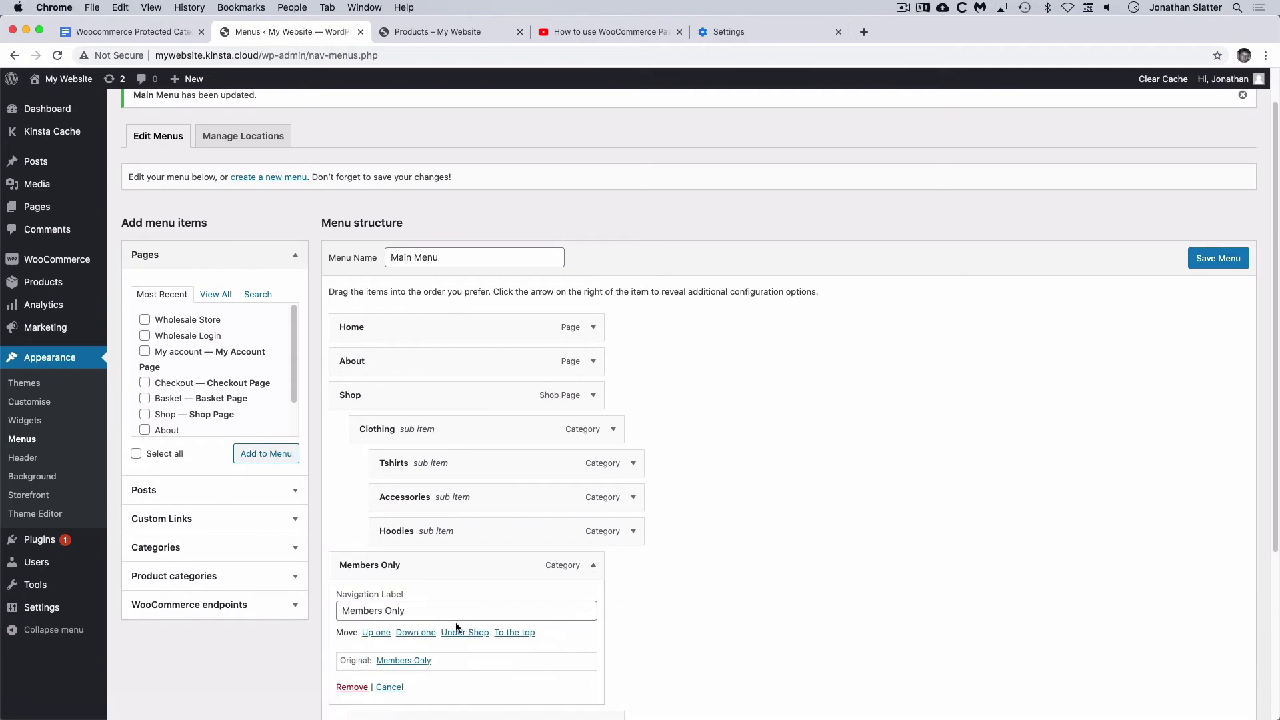
pyautogui.click(465, 633)
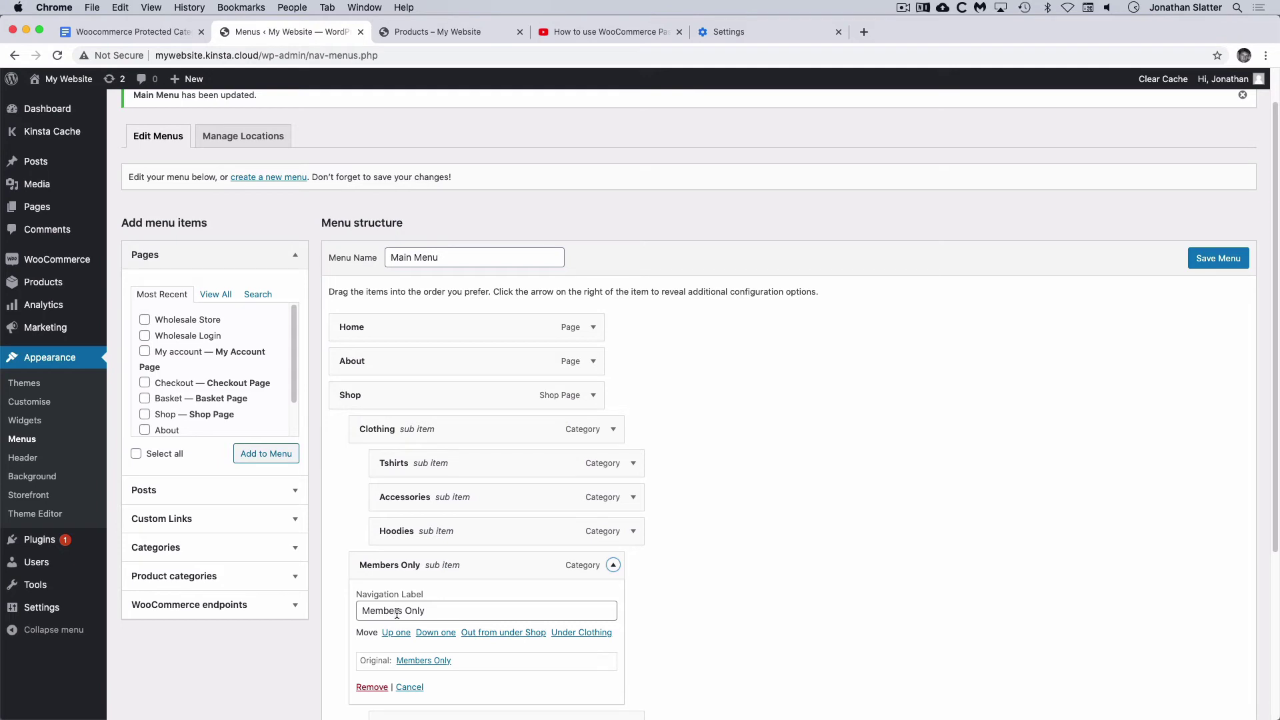
pyautogui.click(1218, 258)
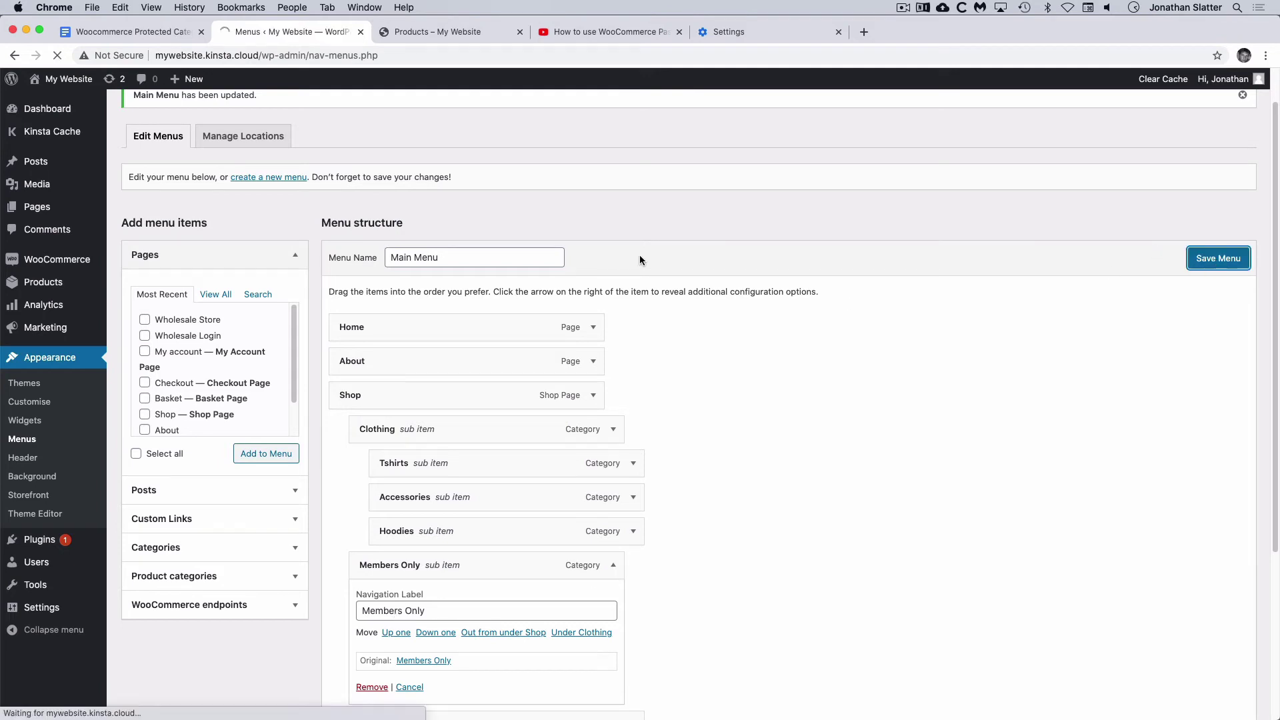
# Step: Reload the shop, browse Shop > Members Only, and open Shirts to see the password page
pyautogui.click(430, 32)
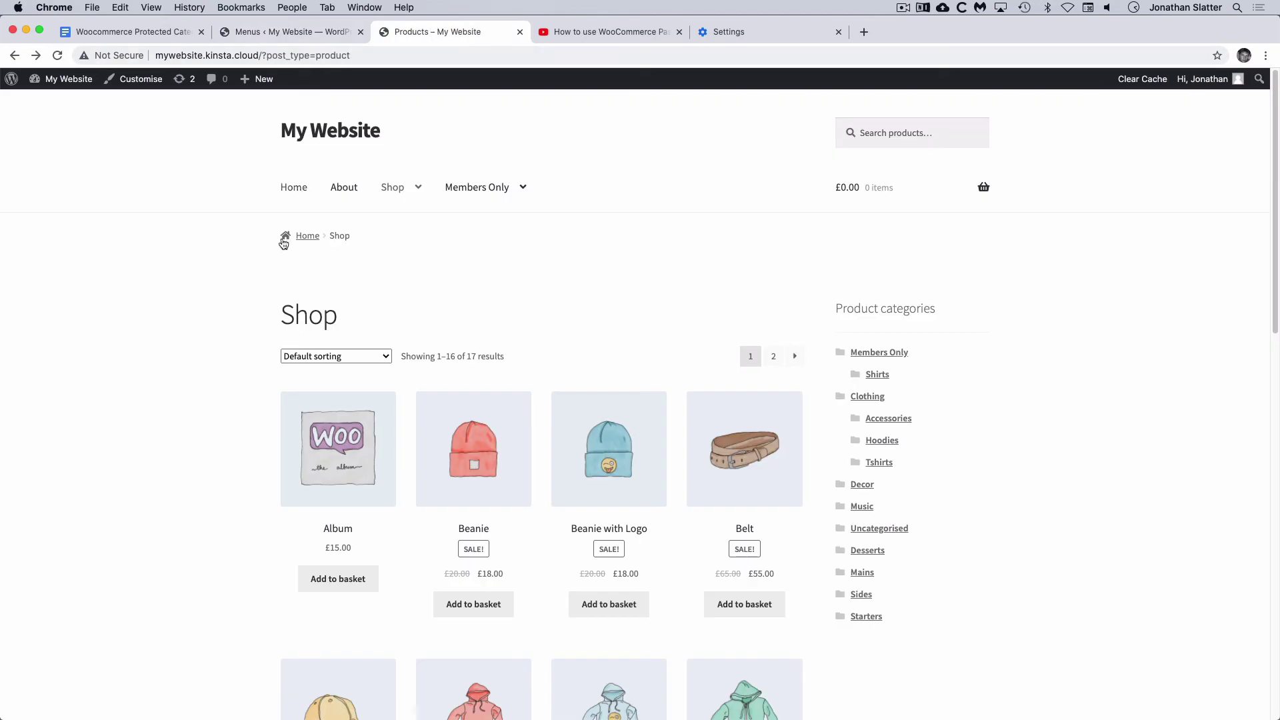
pyautogui.click(63, 60)
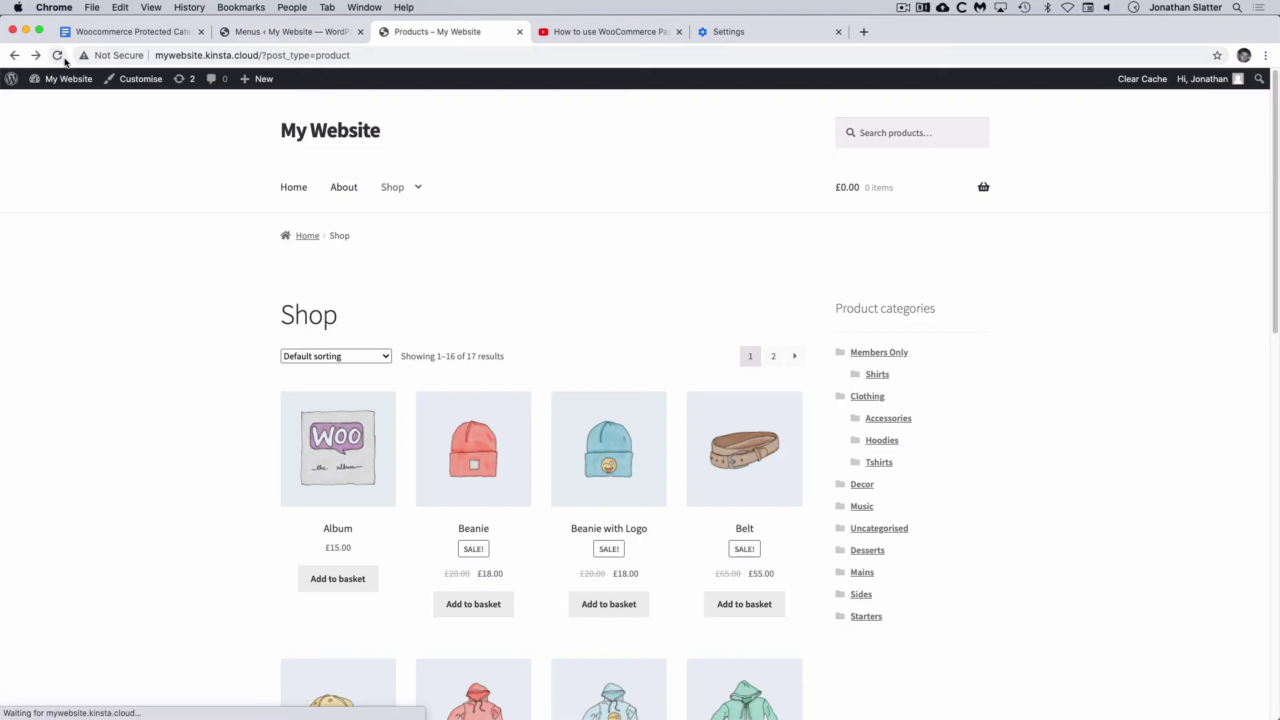
pyautogui.moveTo(410, 188)
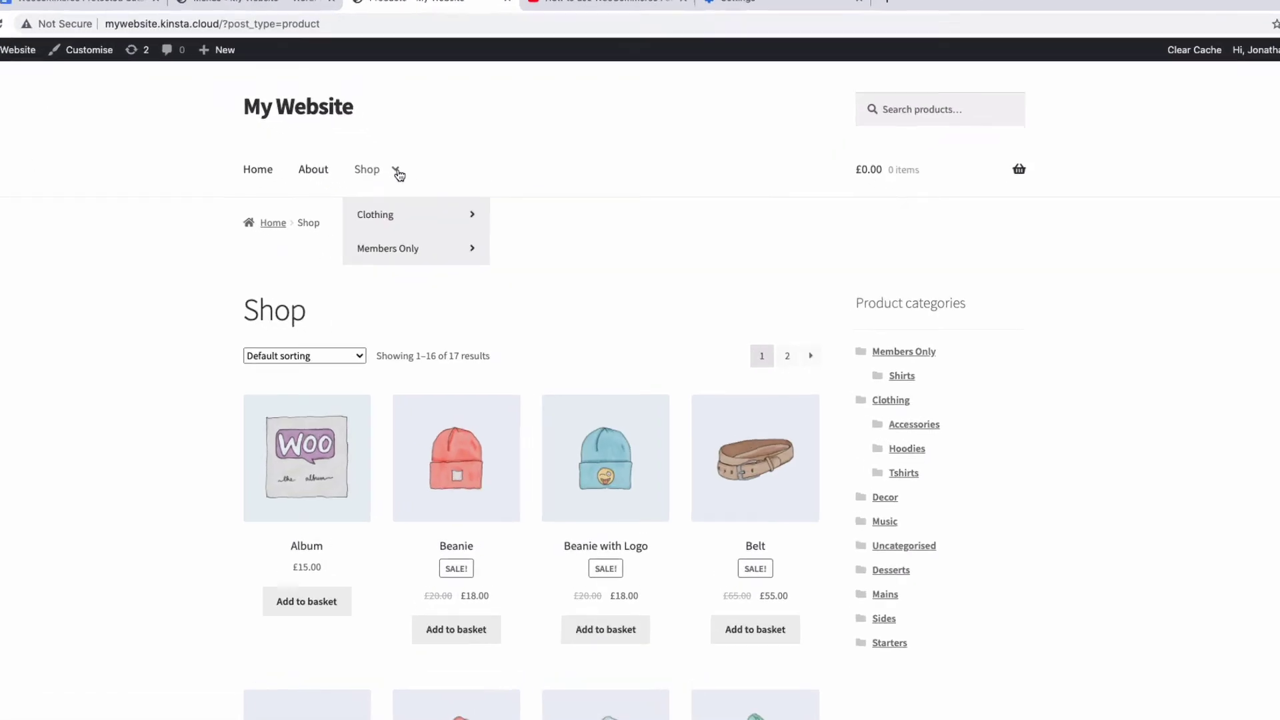
pyautogui.moveTo(413, 230)
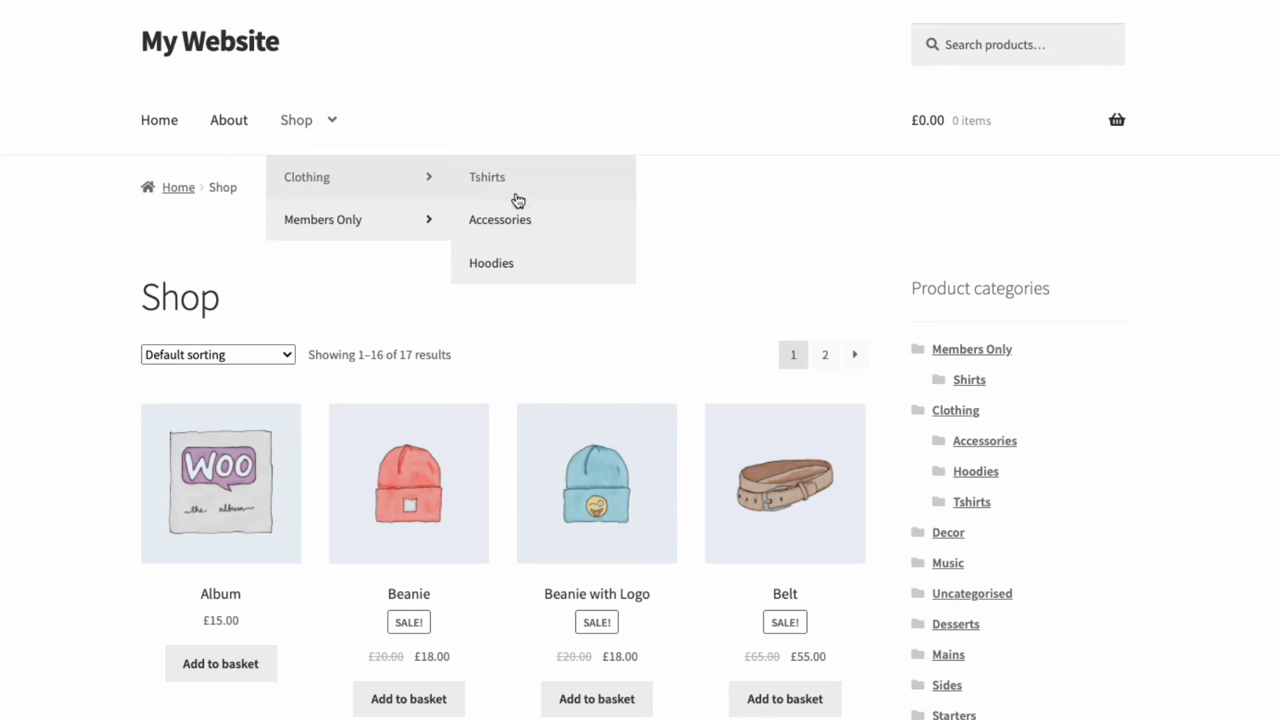
pyautogui.moveTo(311, 122)
pyautogui.moveTo(337, 229)
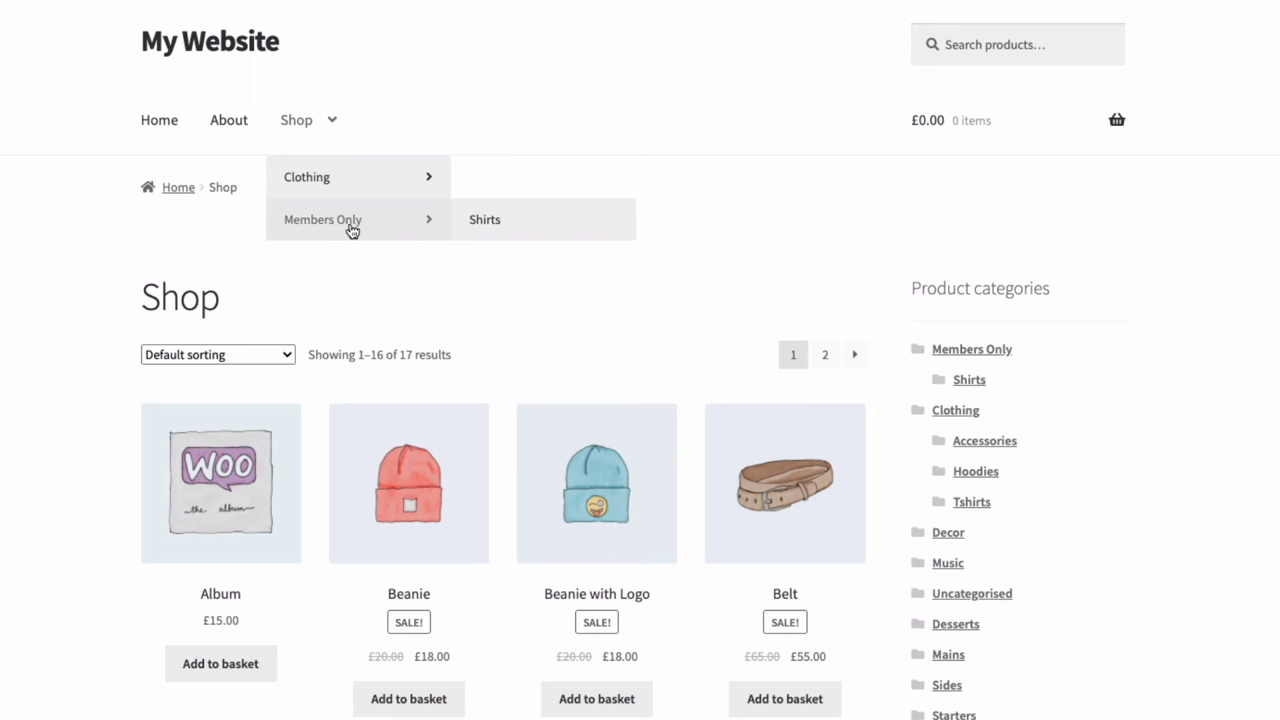
pyautogui.click(496, 224)
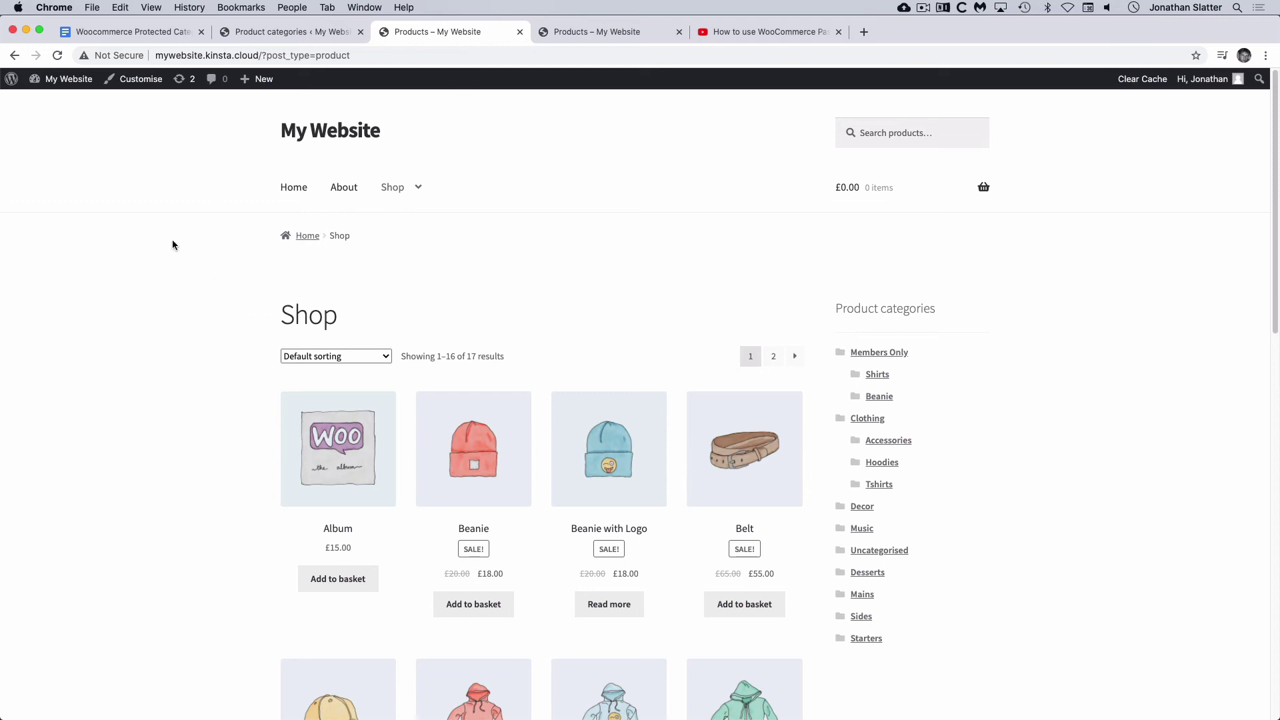
# Step: Copy the Shirts category's public View link from the refreshed Product categories list
pyautogui.click(285, 31)
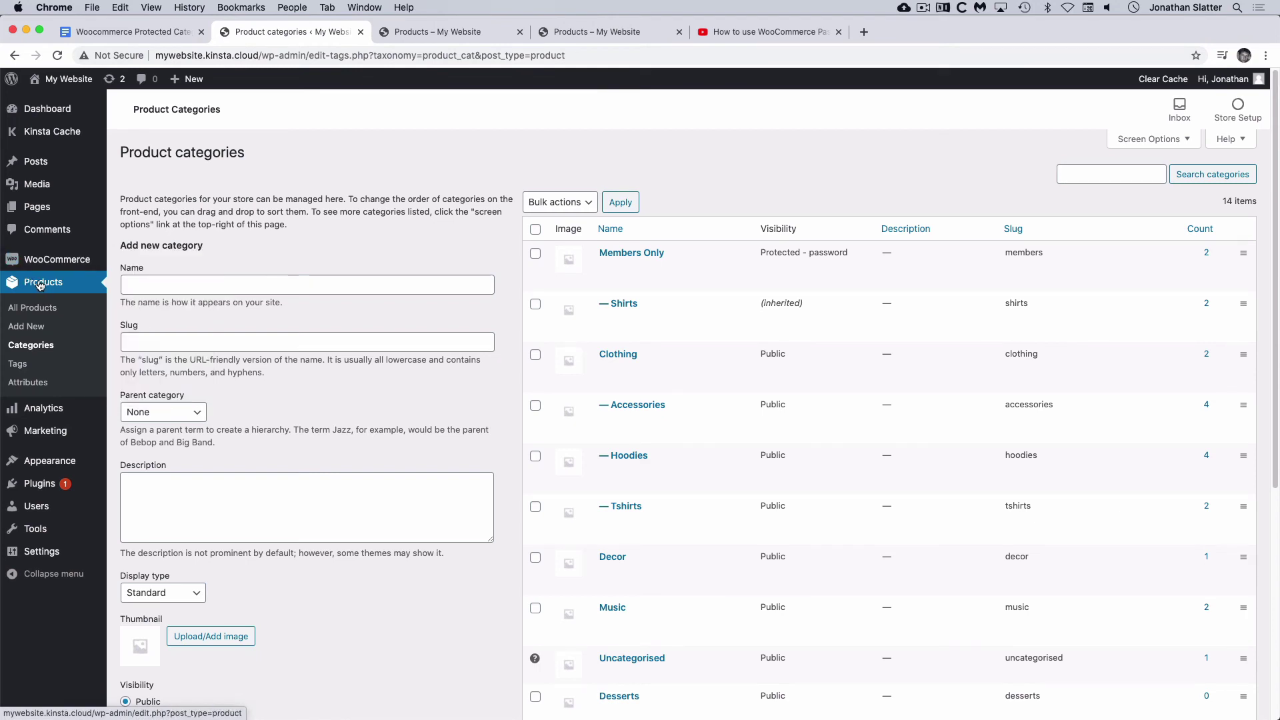
pyautogui.click(30, 351)
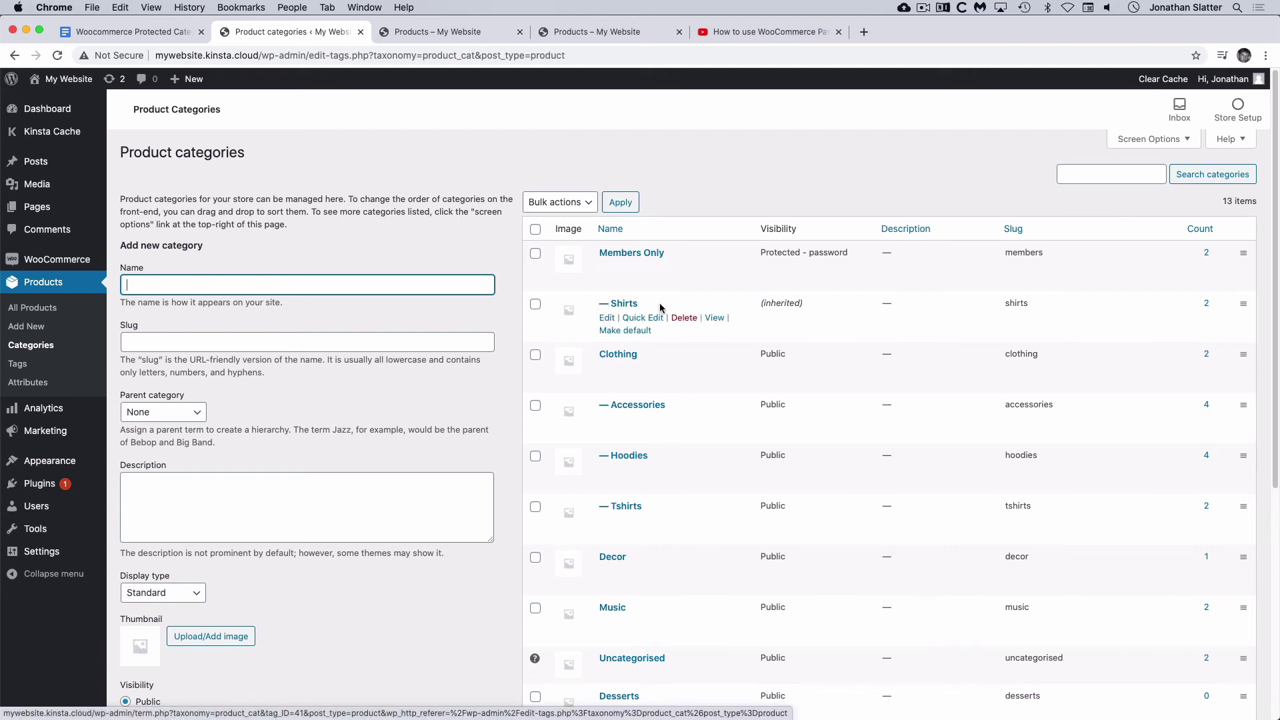
pyautogui.rightClick(714, 319)
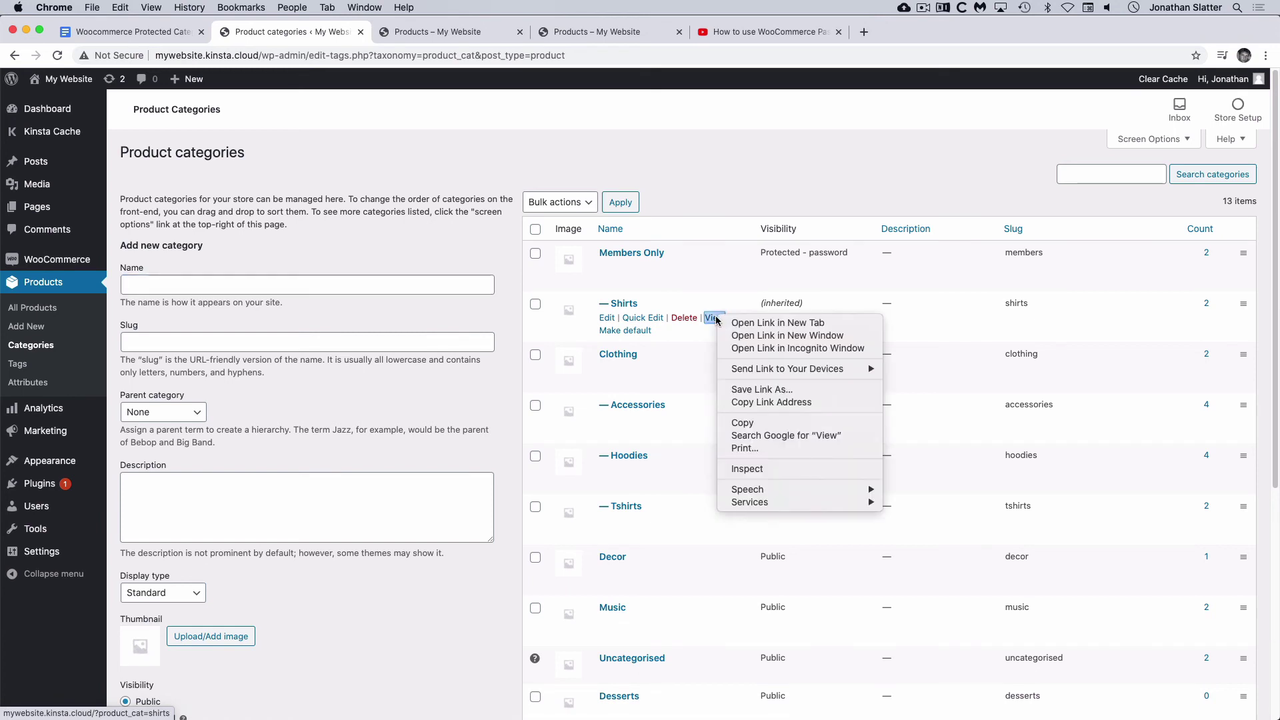
pyautogui.click(744, 404)
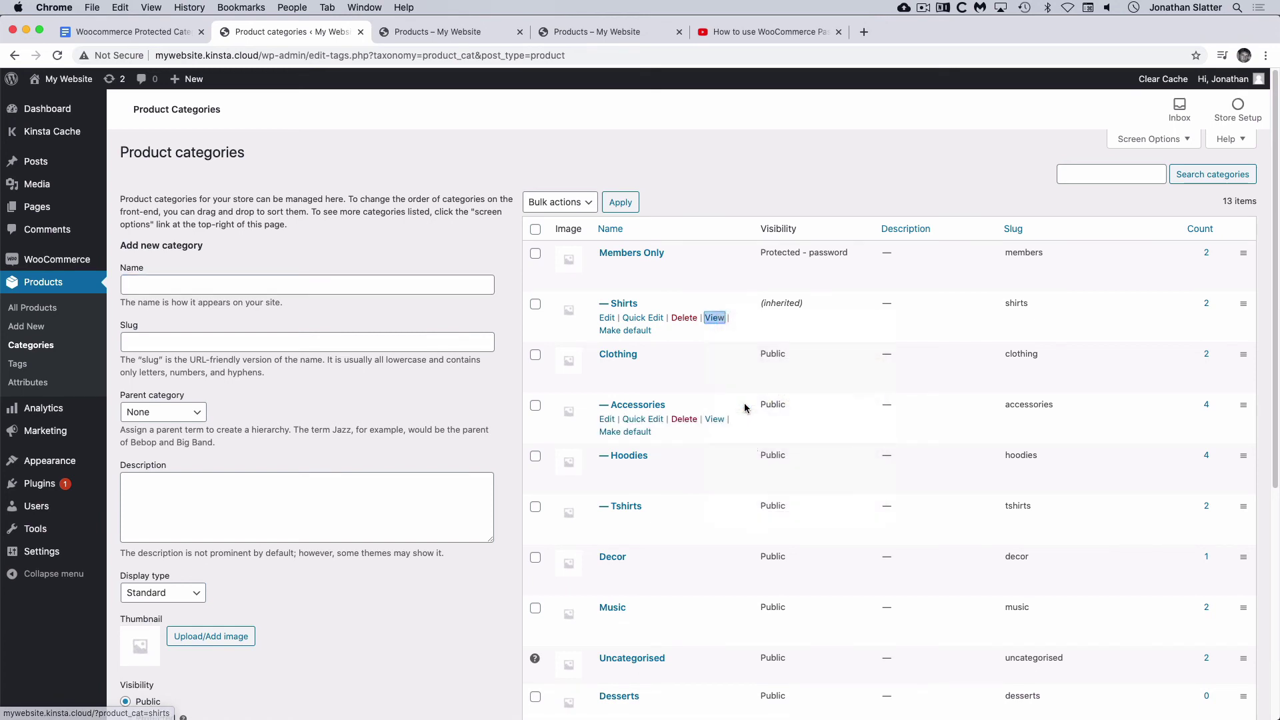
# Step: Load the copied Shirts link in a new tab and unlock it with the category password
pyautogui.click(860, 32)
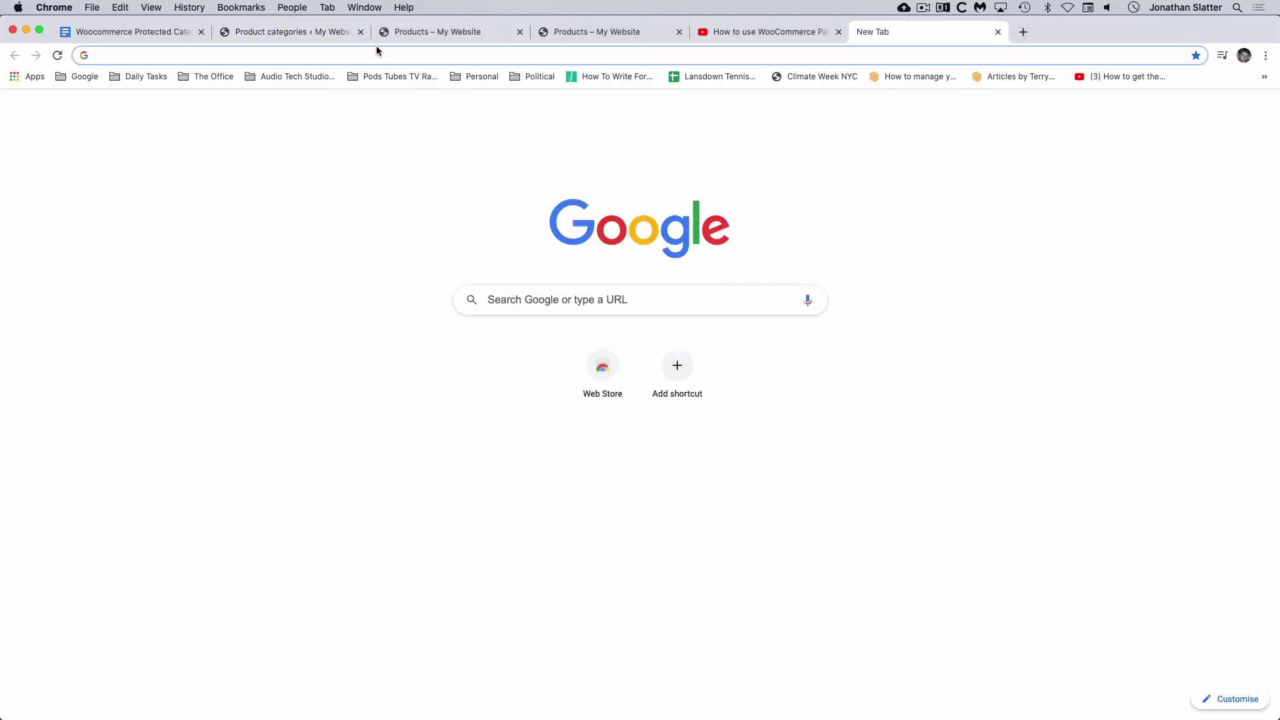
pyautogui.press('cmd+v')
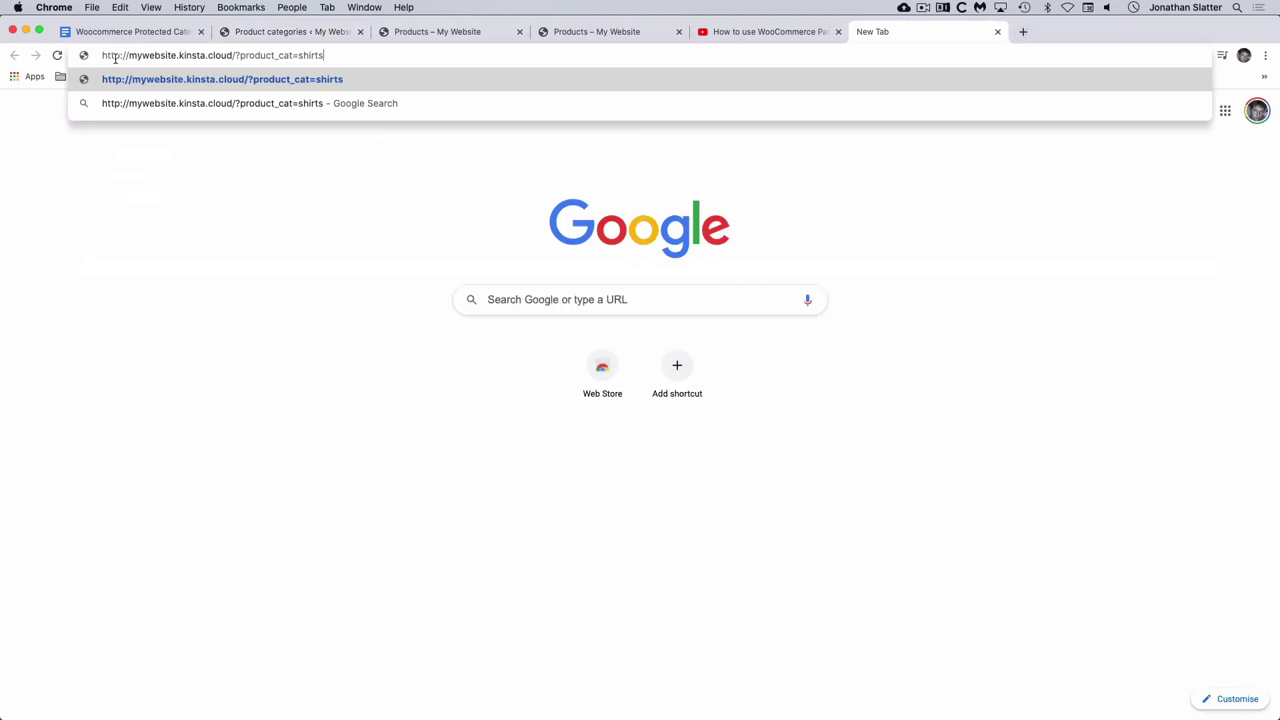
pyautogui.press('Return')
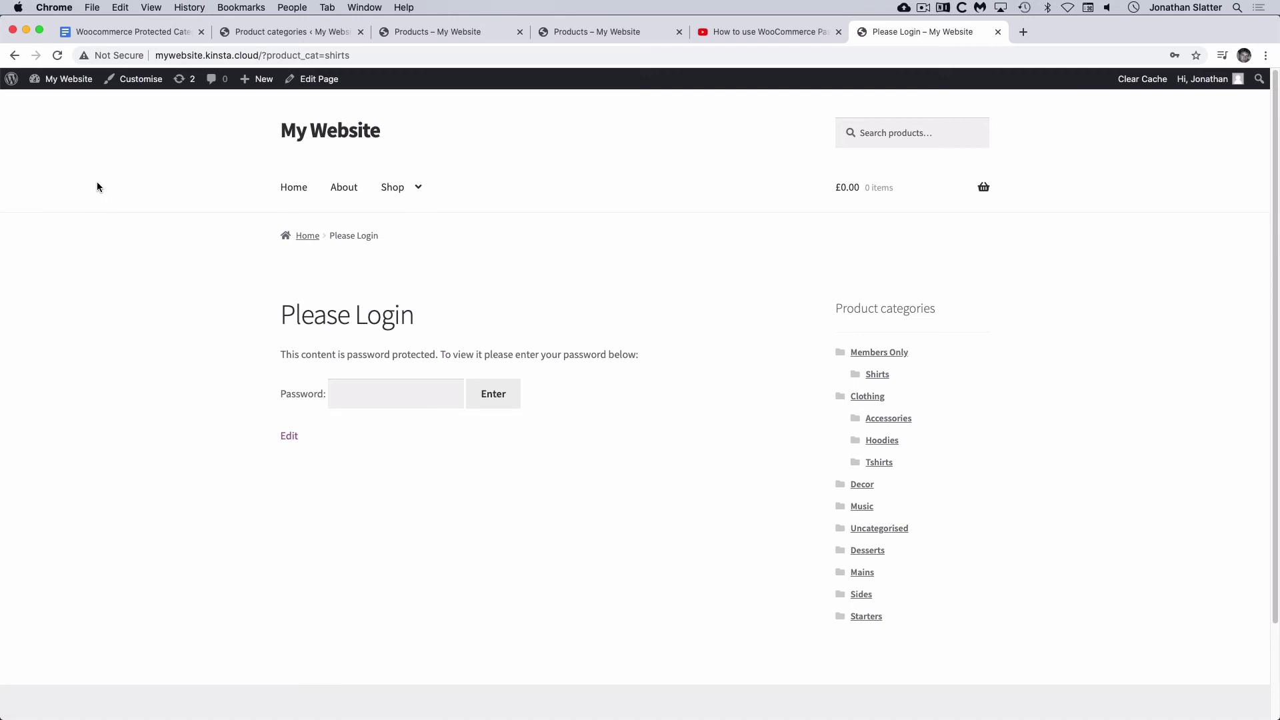
pyautogui.click(358, 386)
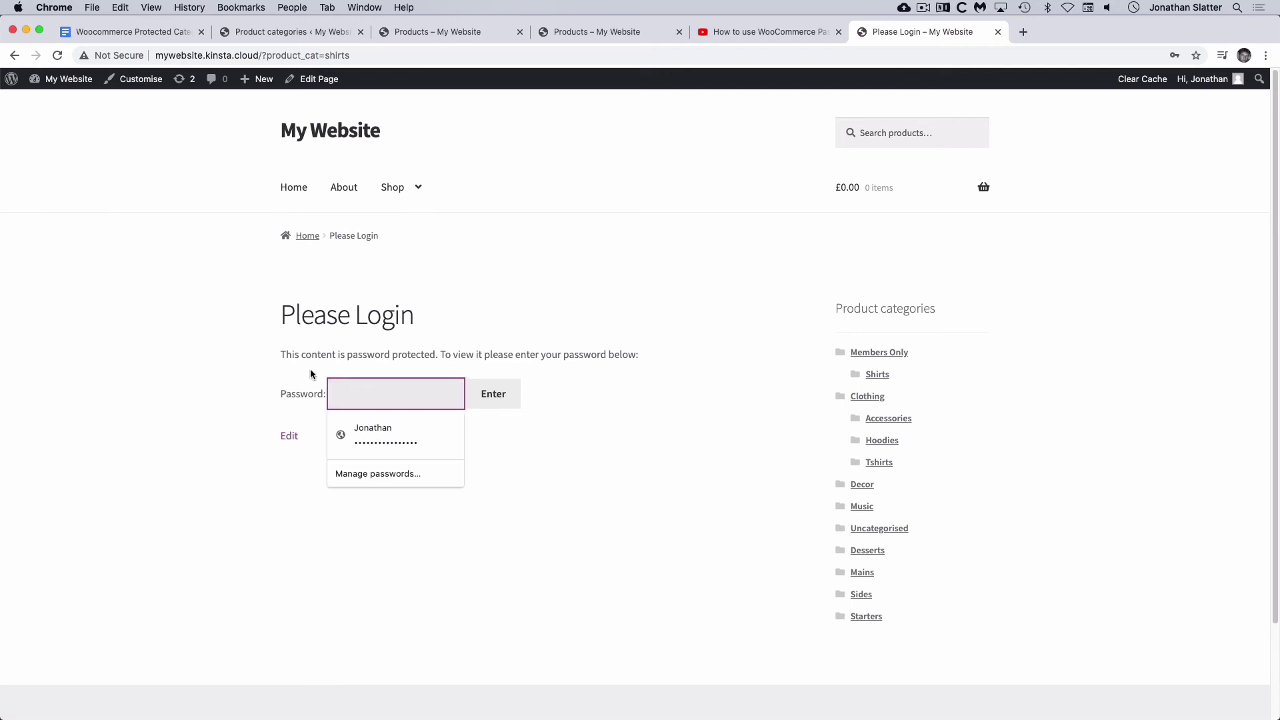
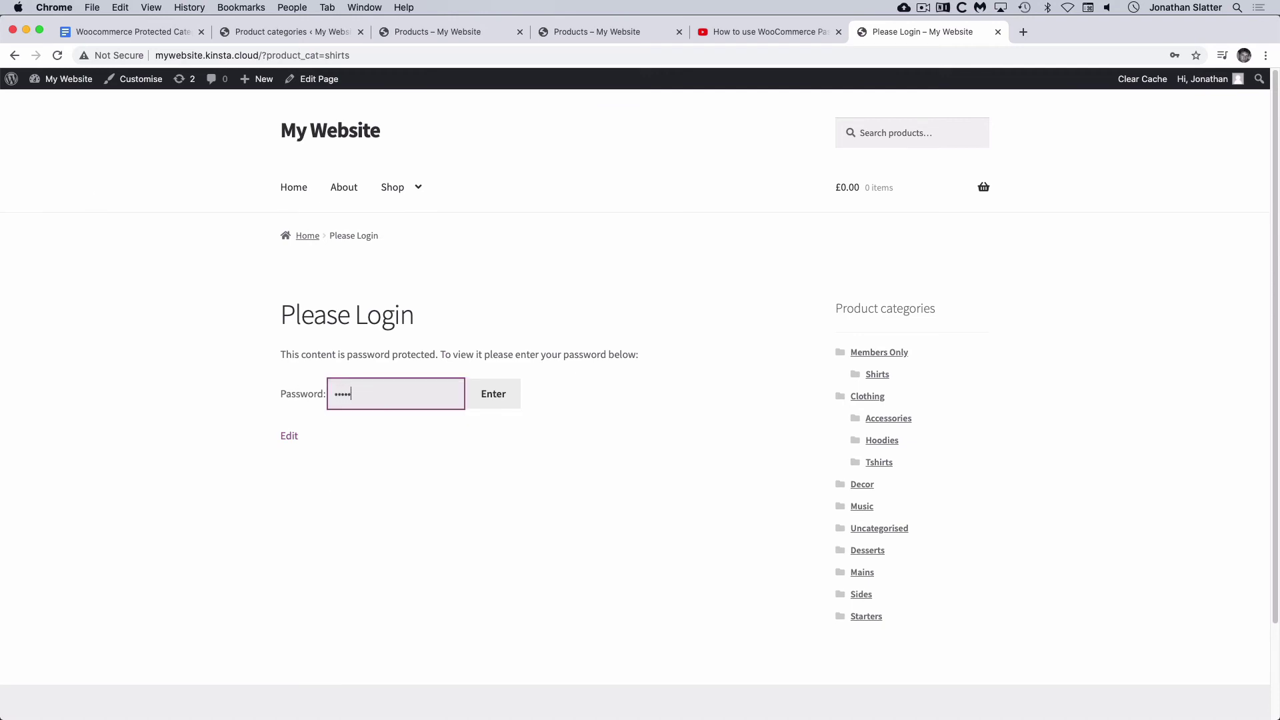
pyautogui.press('Return')
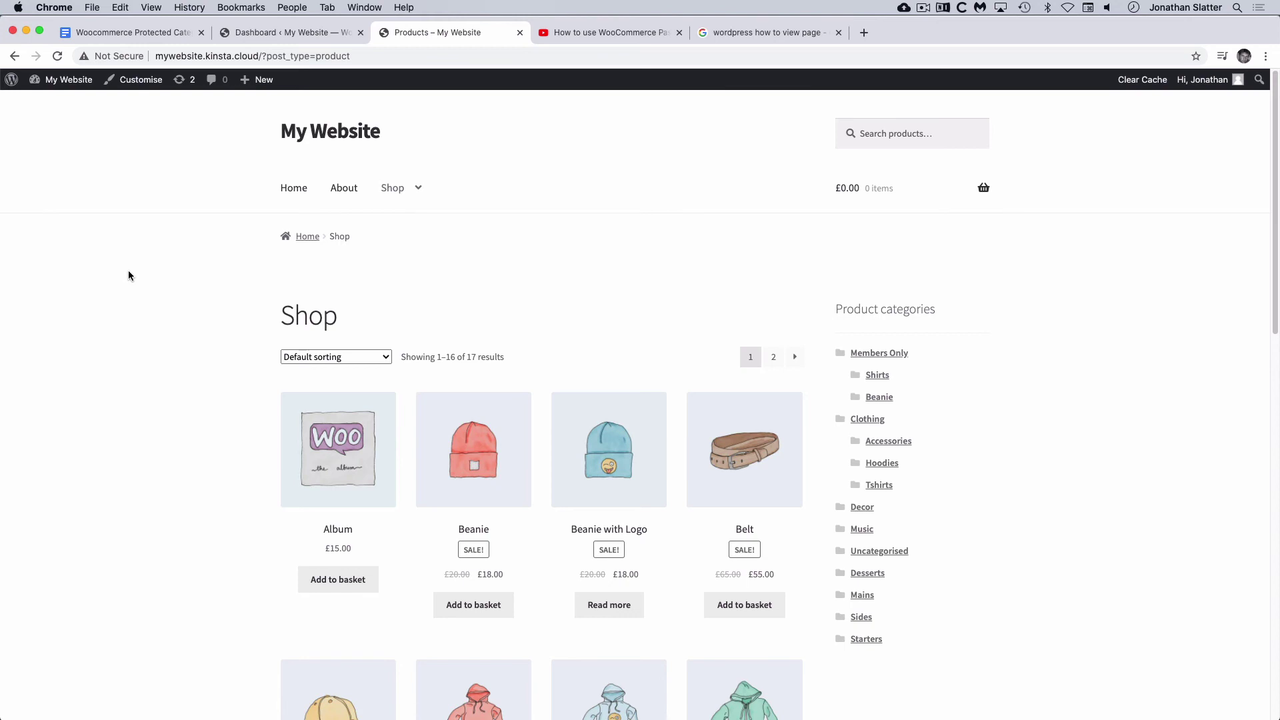
# Step: Open the Members page for editing from the admin Pages list
pyautogui.click(285, 30)
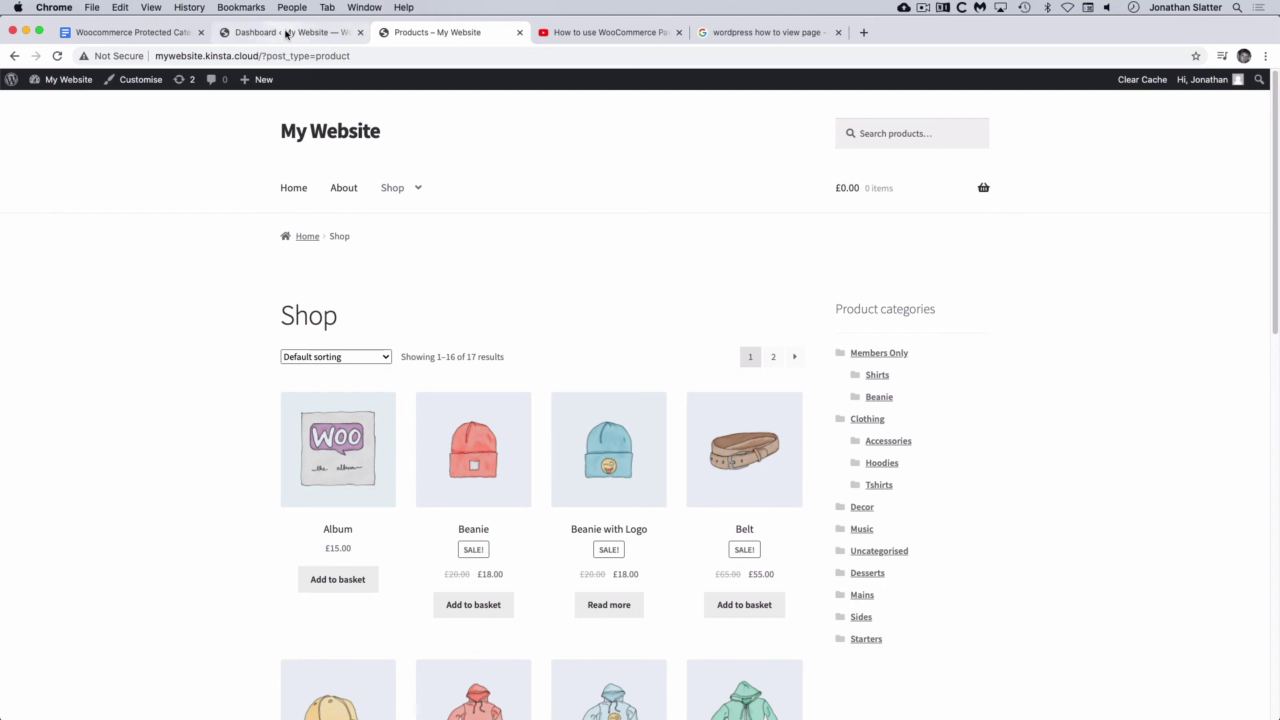
pyautogui.click(39, 257)
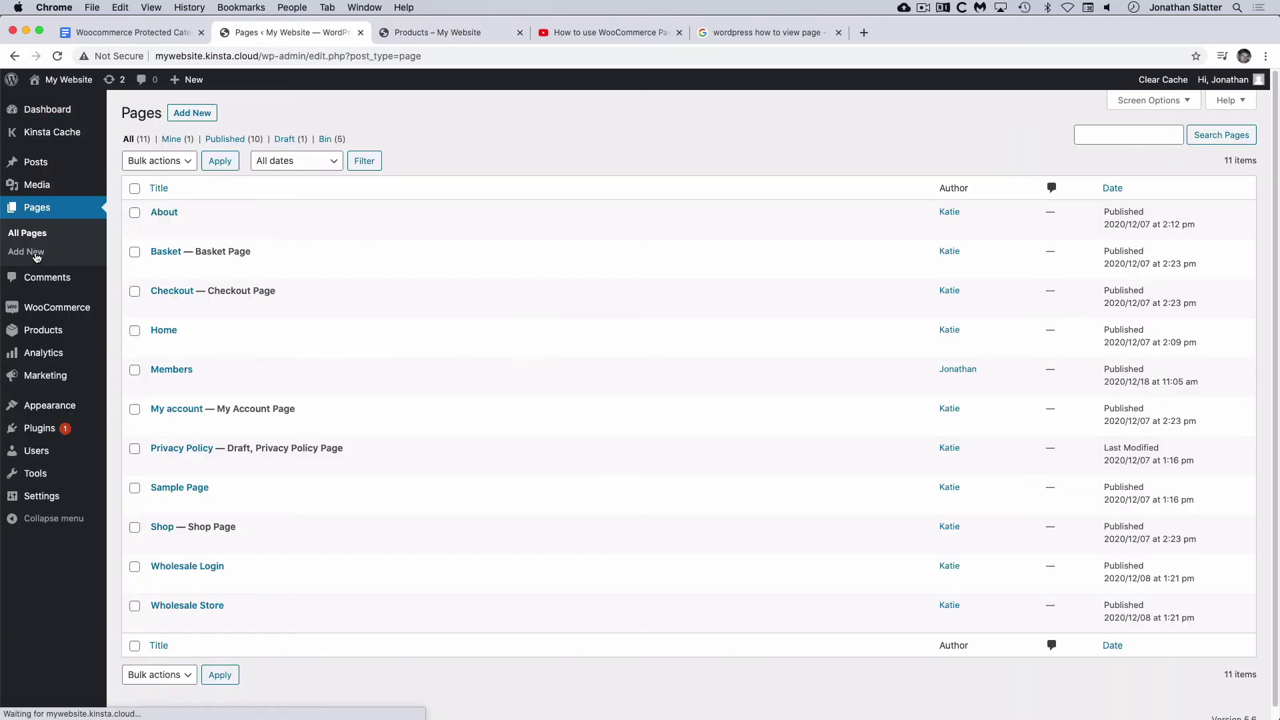
pyautogui.moveTo(200, 372)
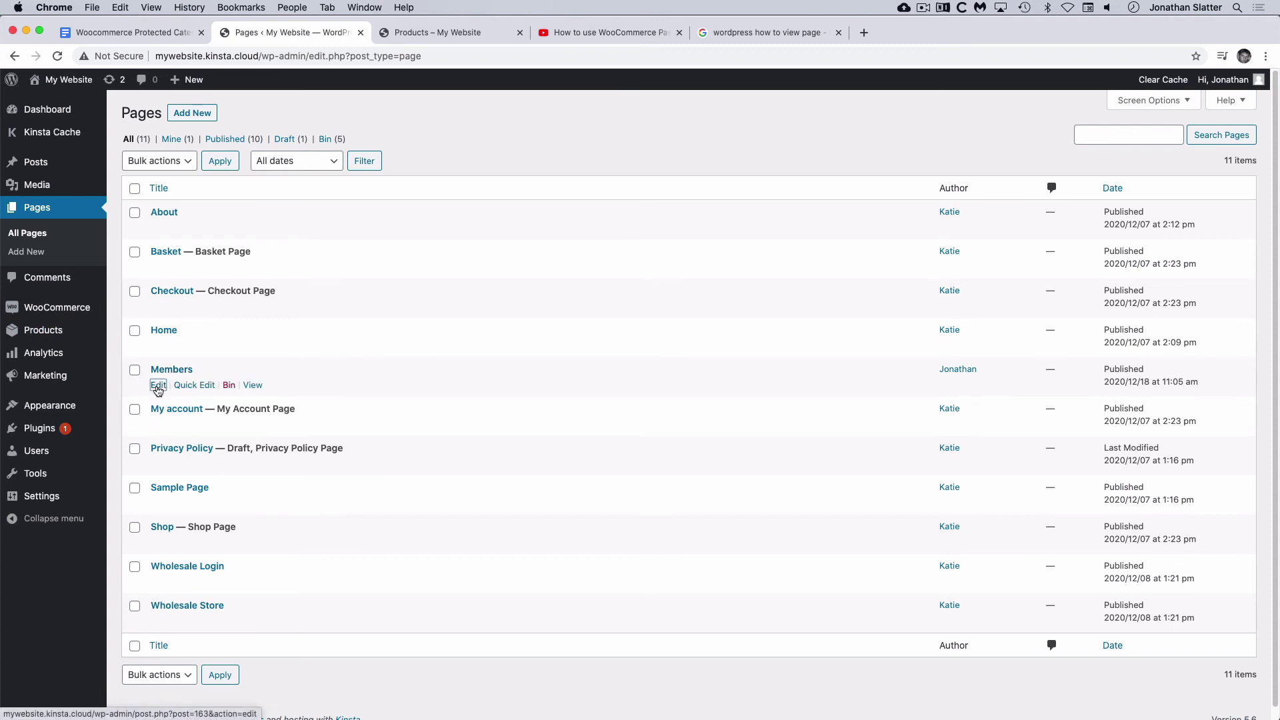
pyautogui.click(158, 387)
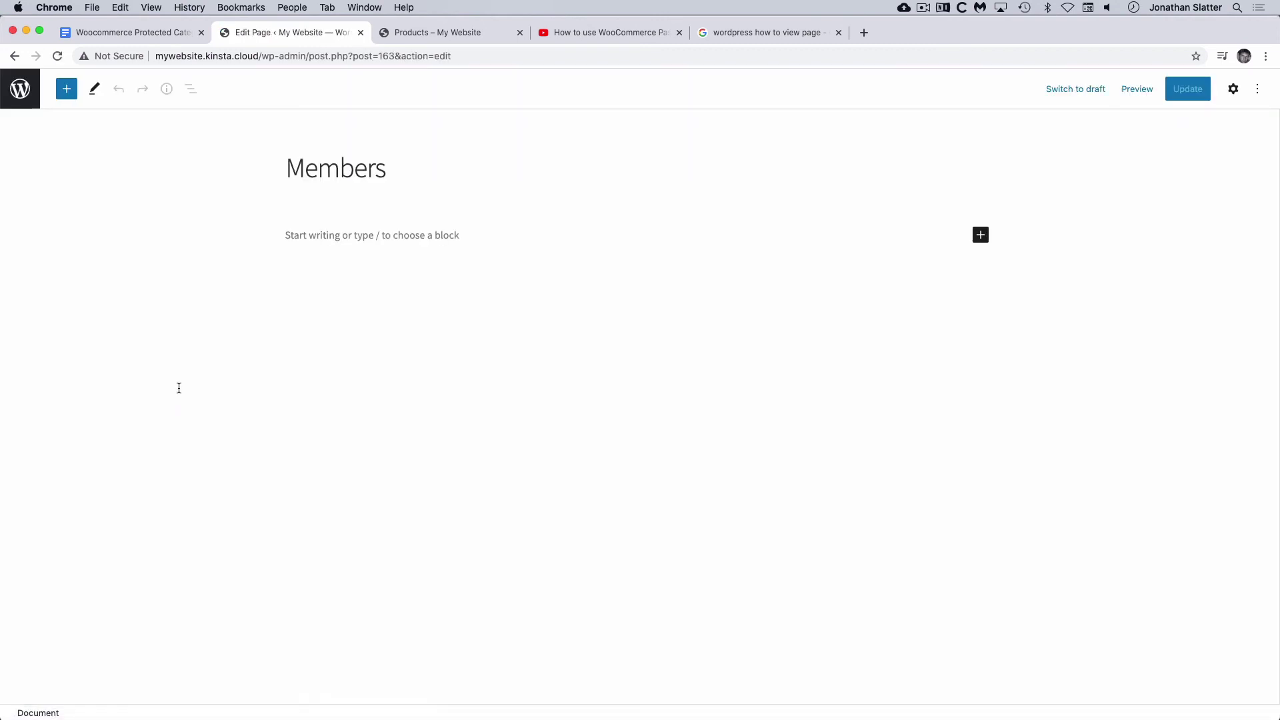
# Step: Add the [category_login] shortcode to the Members page body, update it and view the page
pyautogui.click(312, 241)
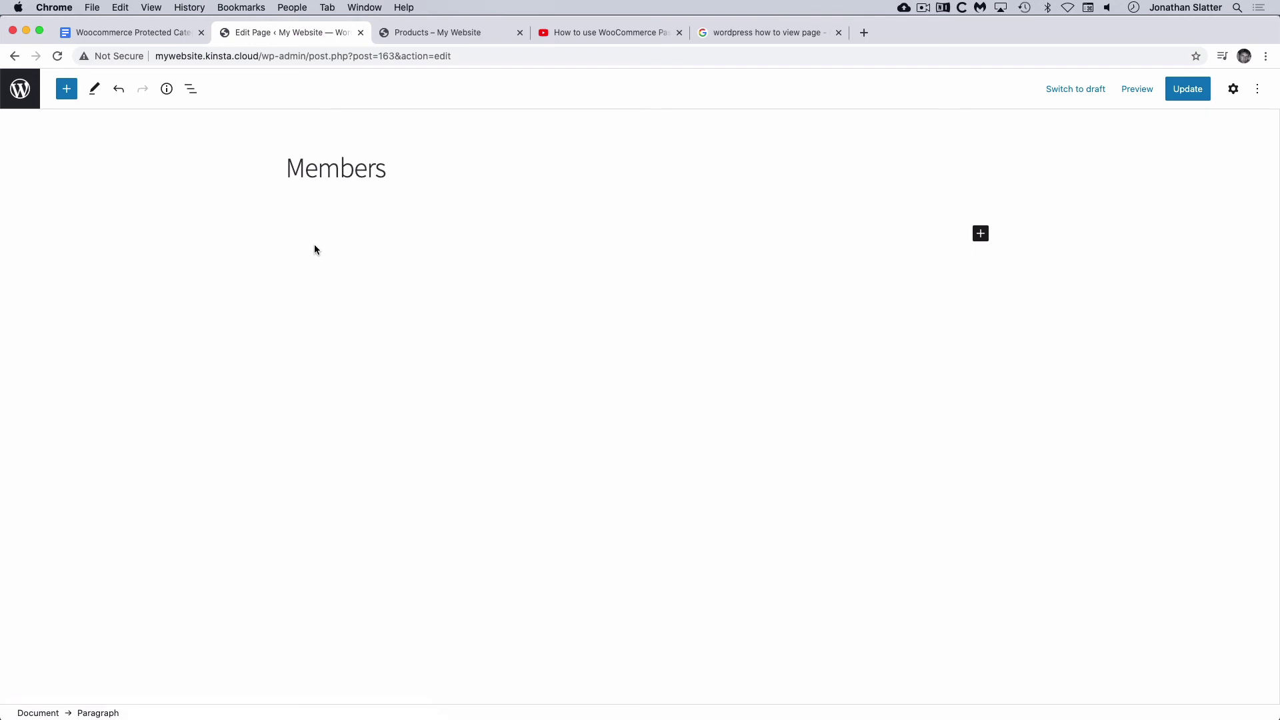
pyautogui.write('[c')
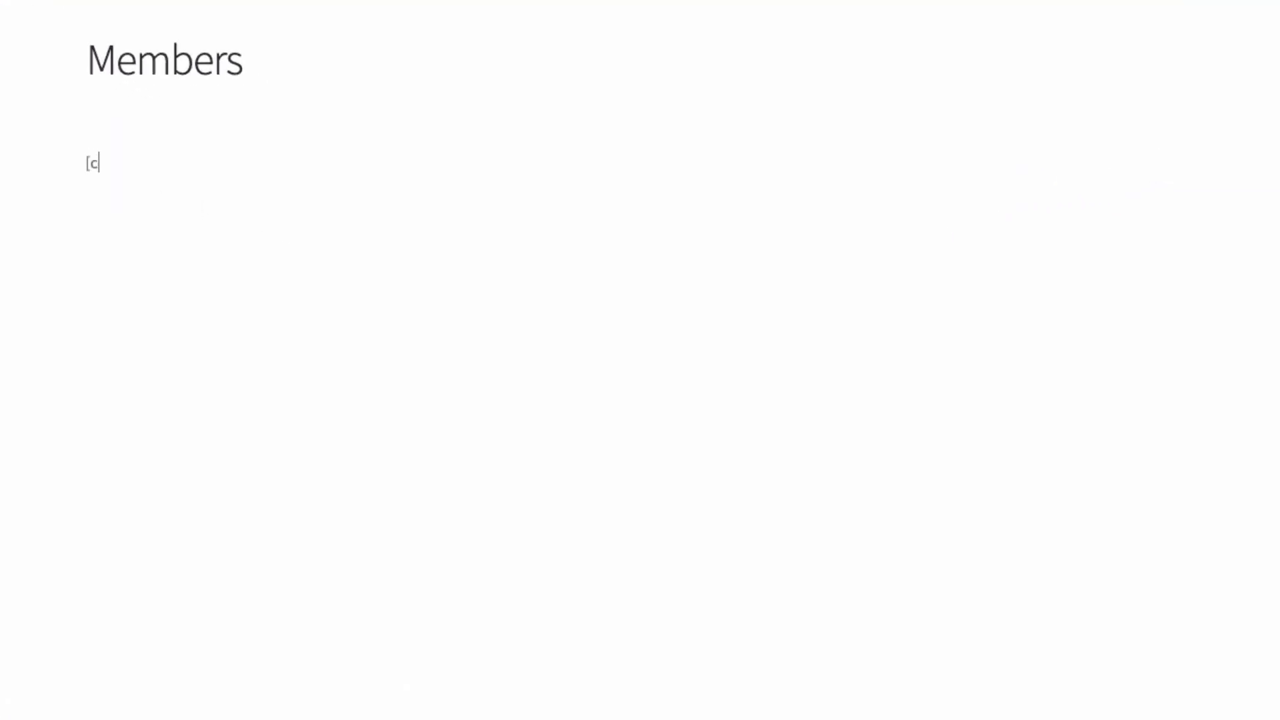
pyautogui.write('ategory_login')
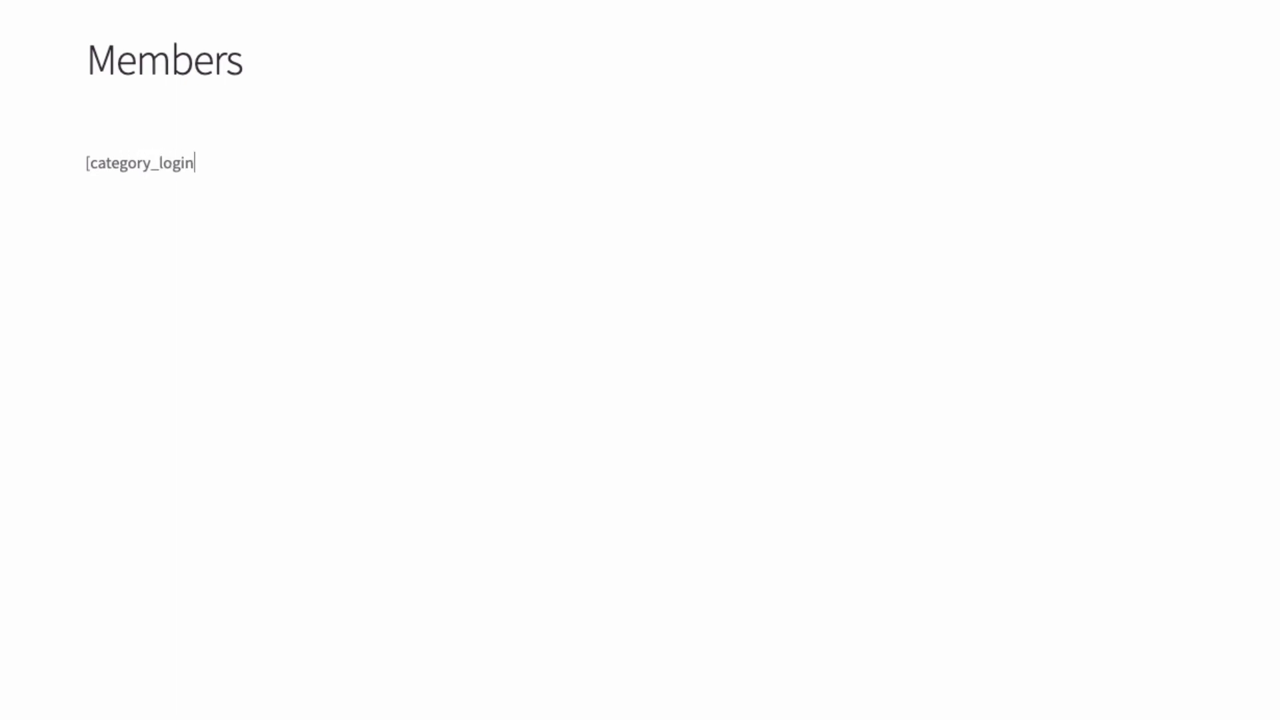
pyautogui.write(']')
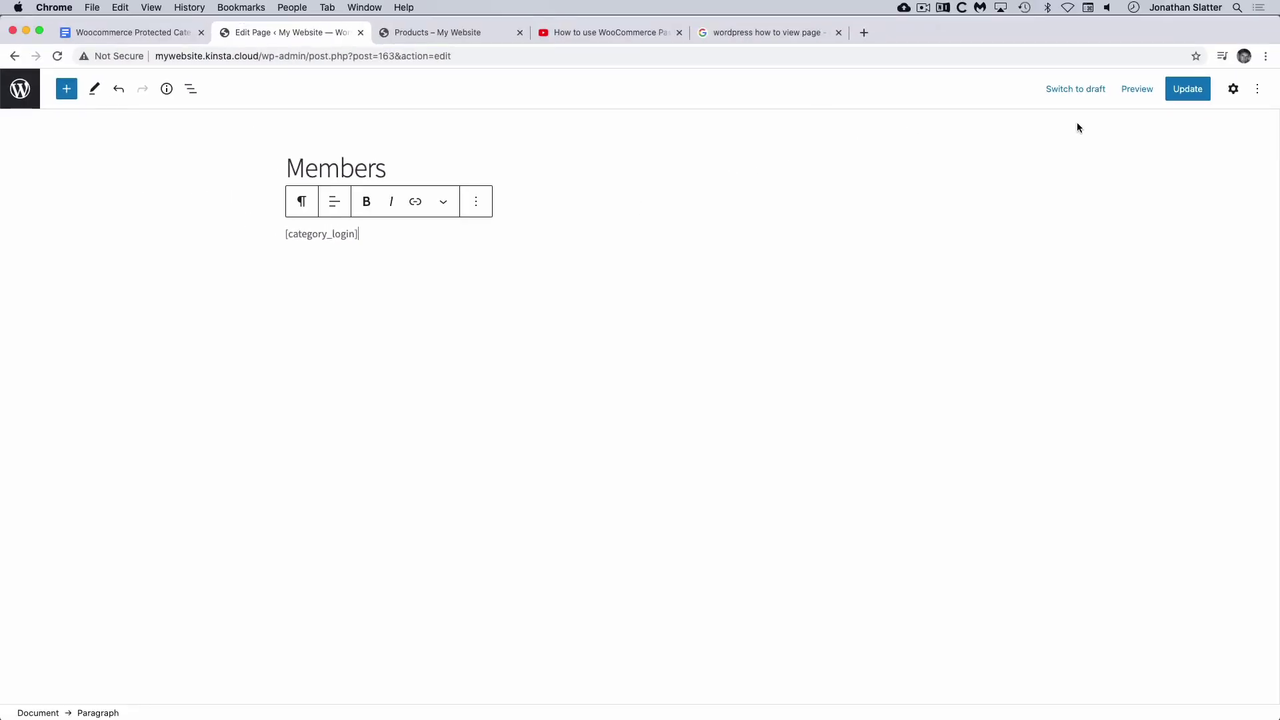
pyautogui.click(1200, 90)
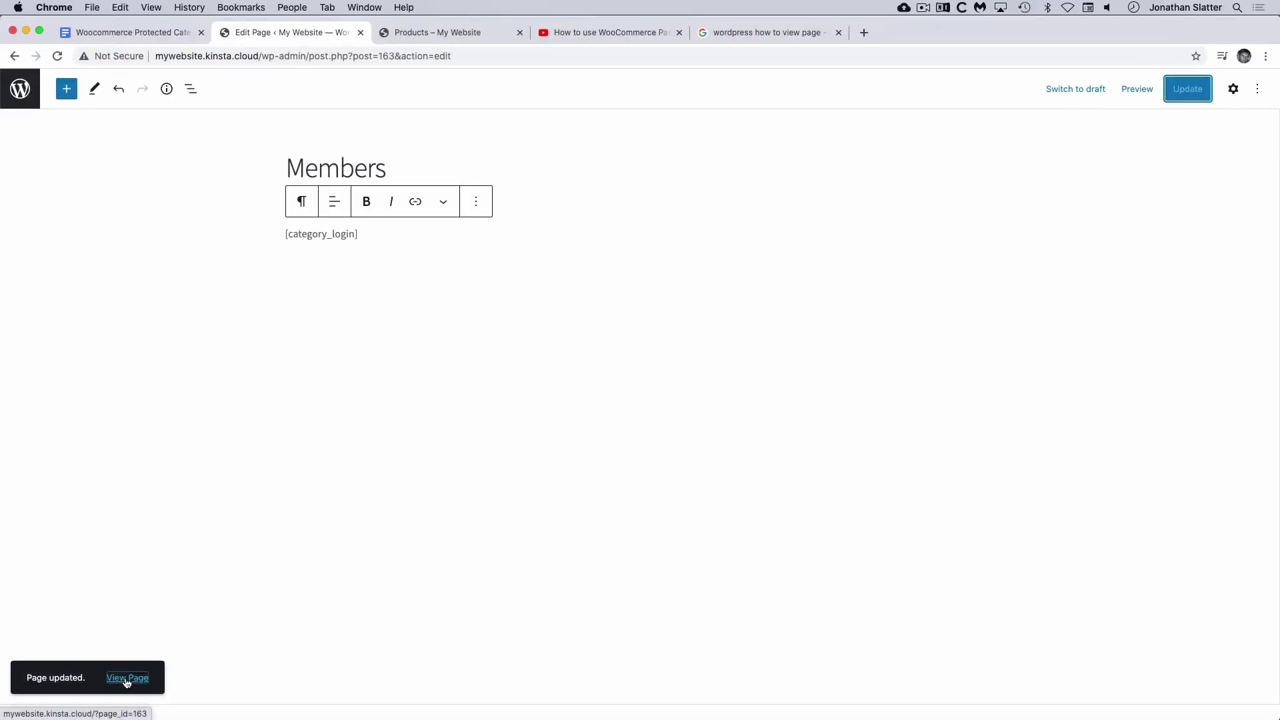
pyautogui.click(128, 678)
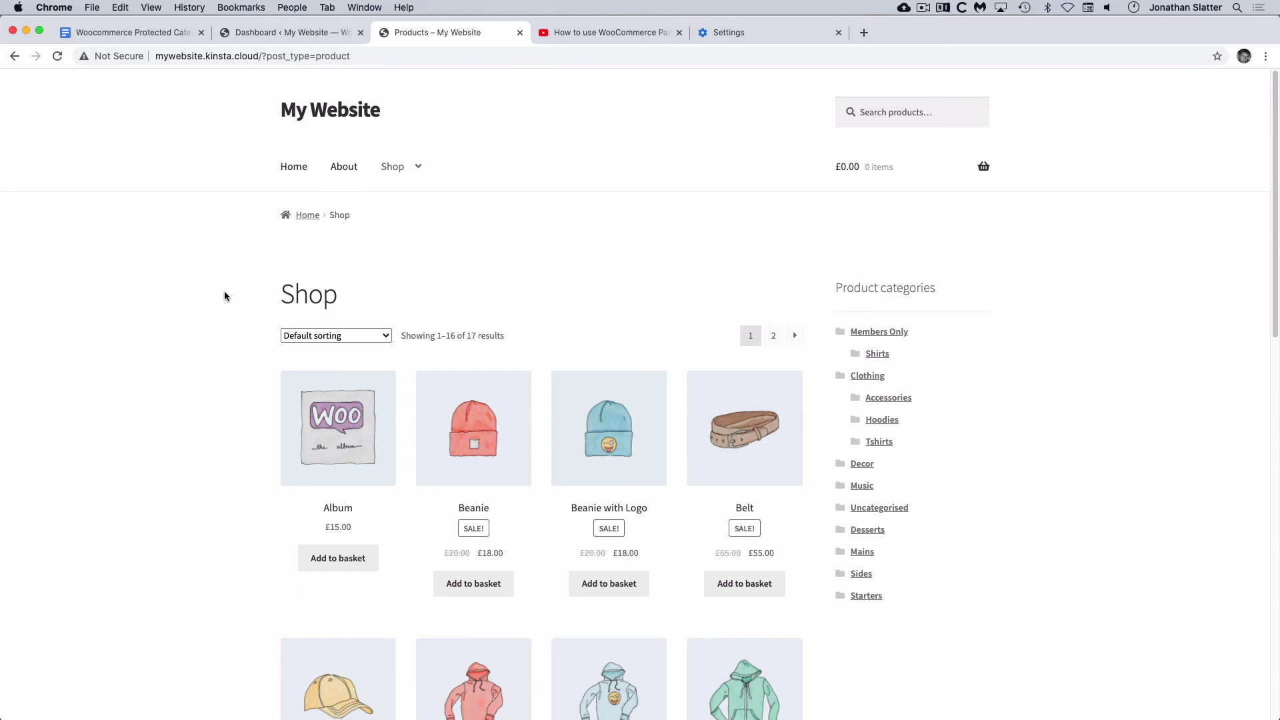
# Step: Confirm Members Only shows a Please Login prompt, then return to the admin Dashboard
pyautogui.click(869, 332)
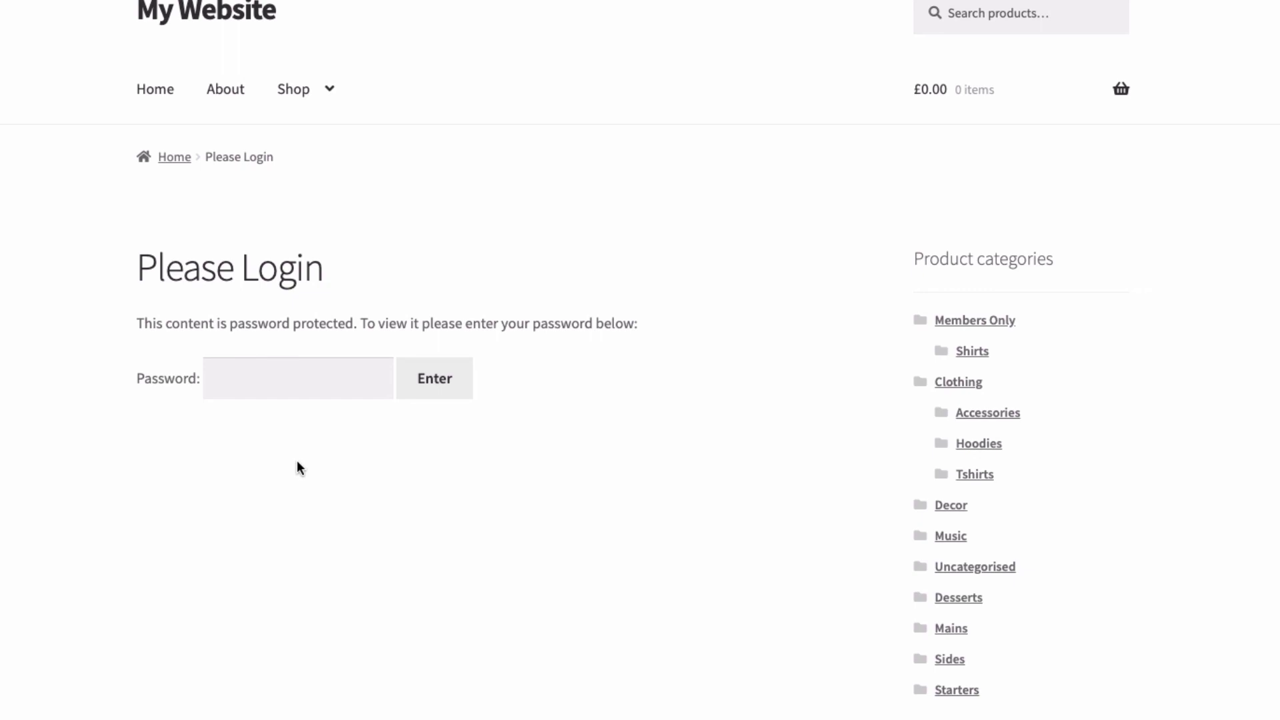
pyautogui.click(286, 32)
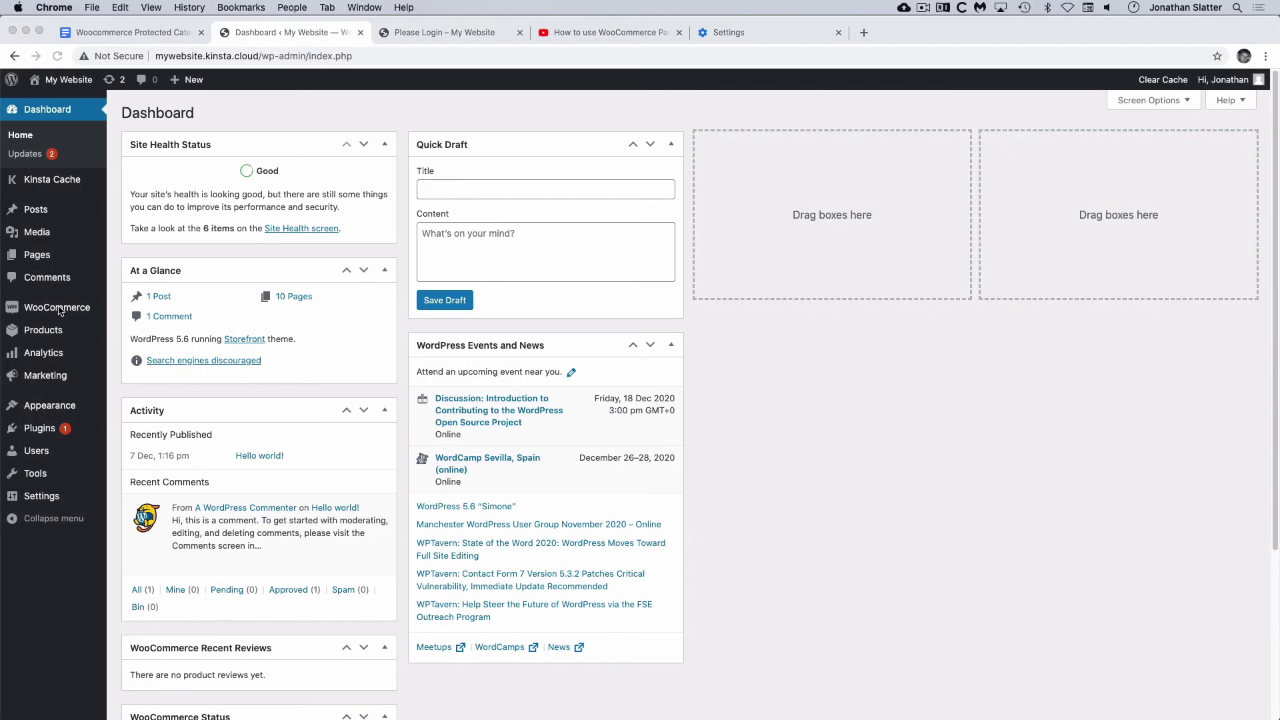
# Step: In WooCommerce Protected categories settings, change the login form heading to 'Members Area'
pyautogui.click(60, 308)
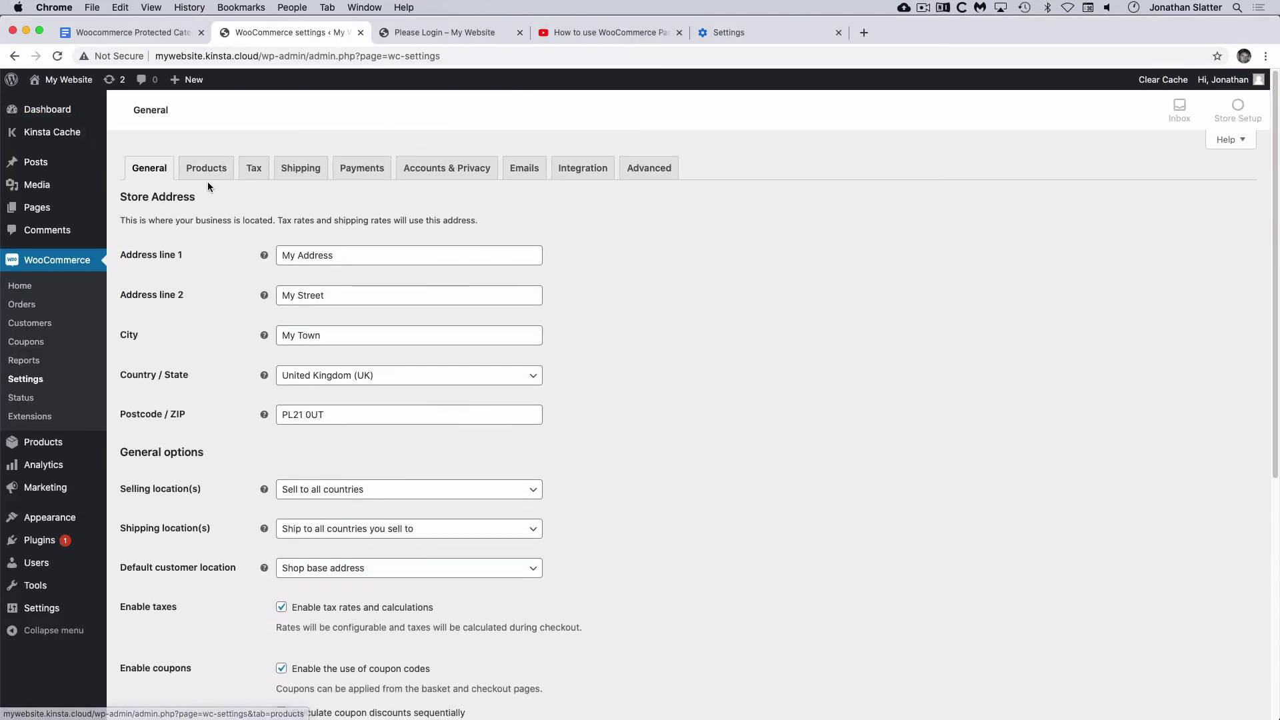
pyautogui.click(201, 172)
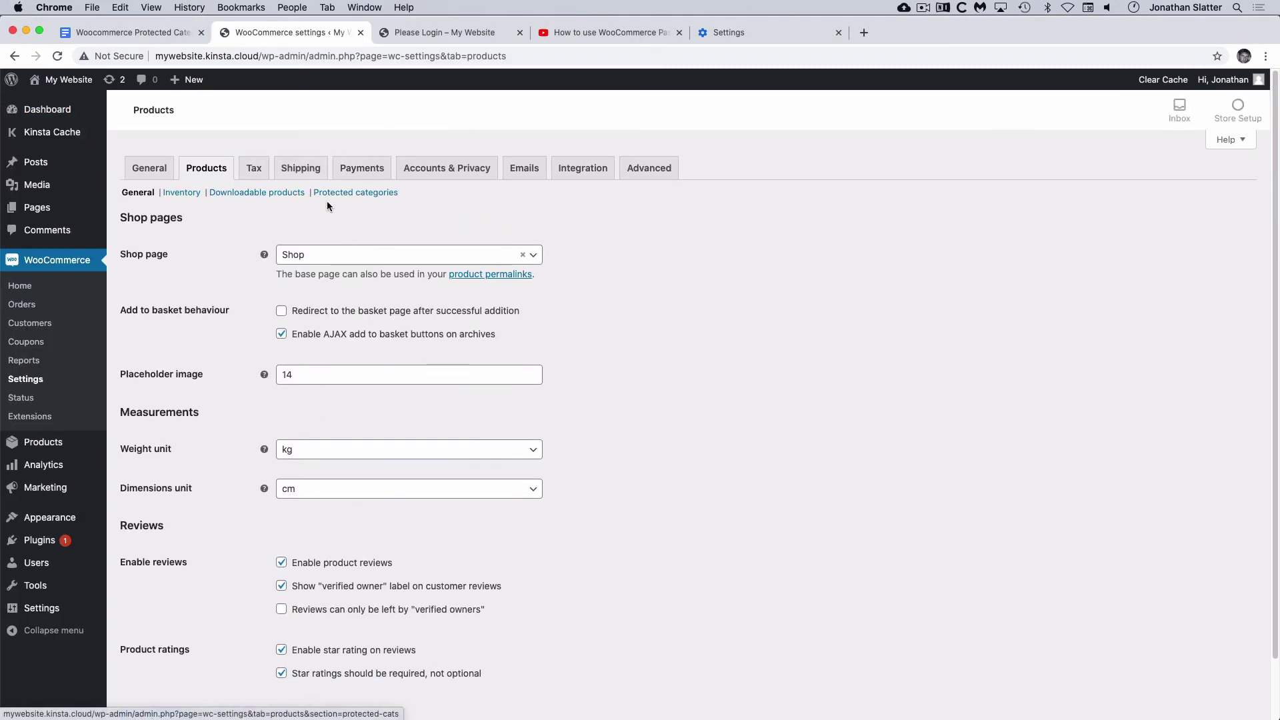
pyautogui.click(338, 194)
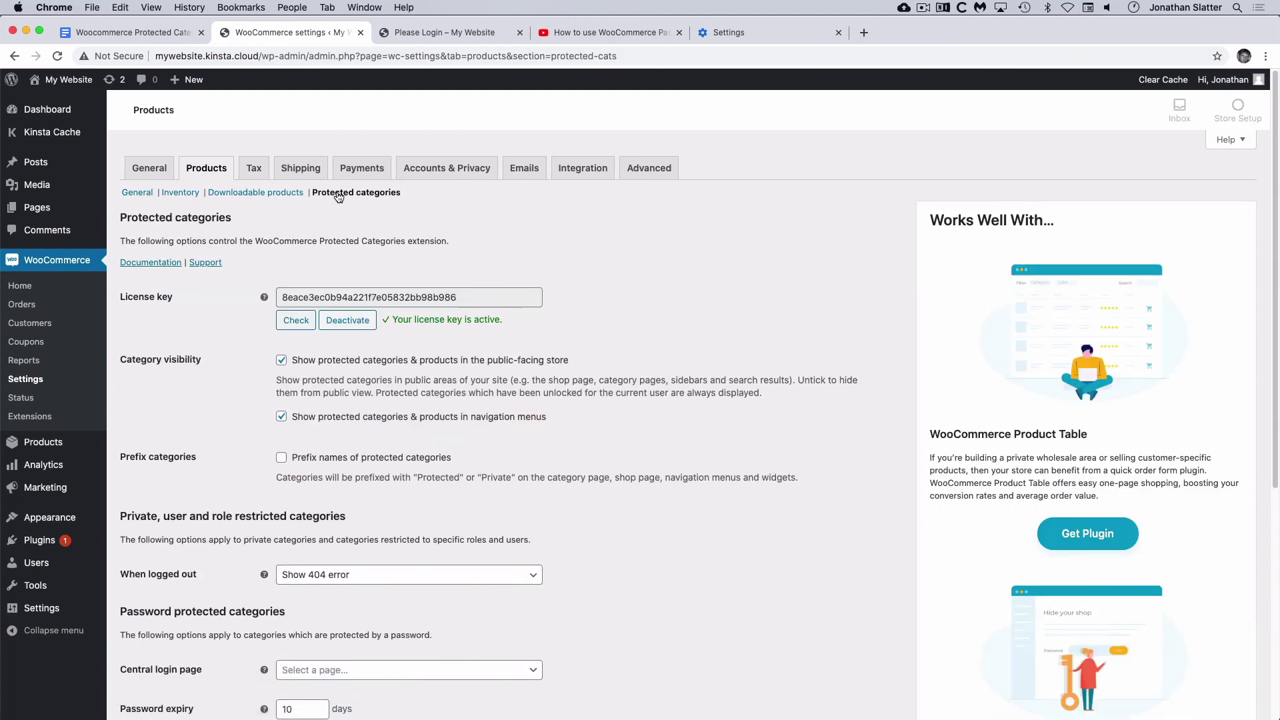
pyautogui.scroll(-5, 328, 285)
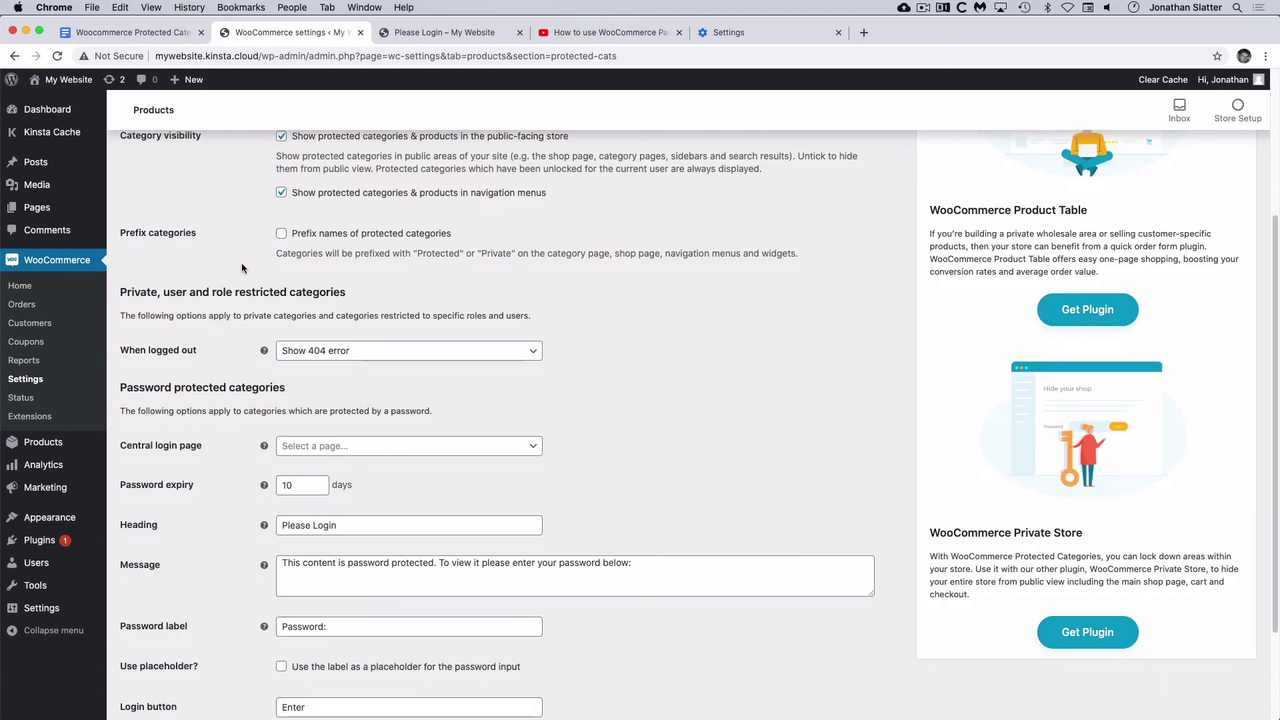
pyautogui.scroll(-2, 240, 265)
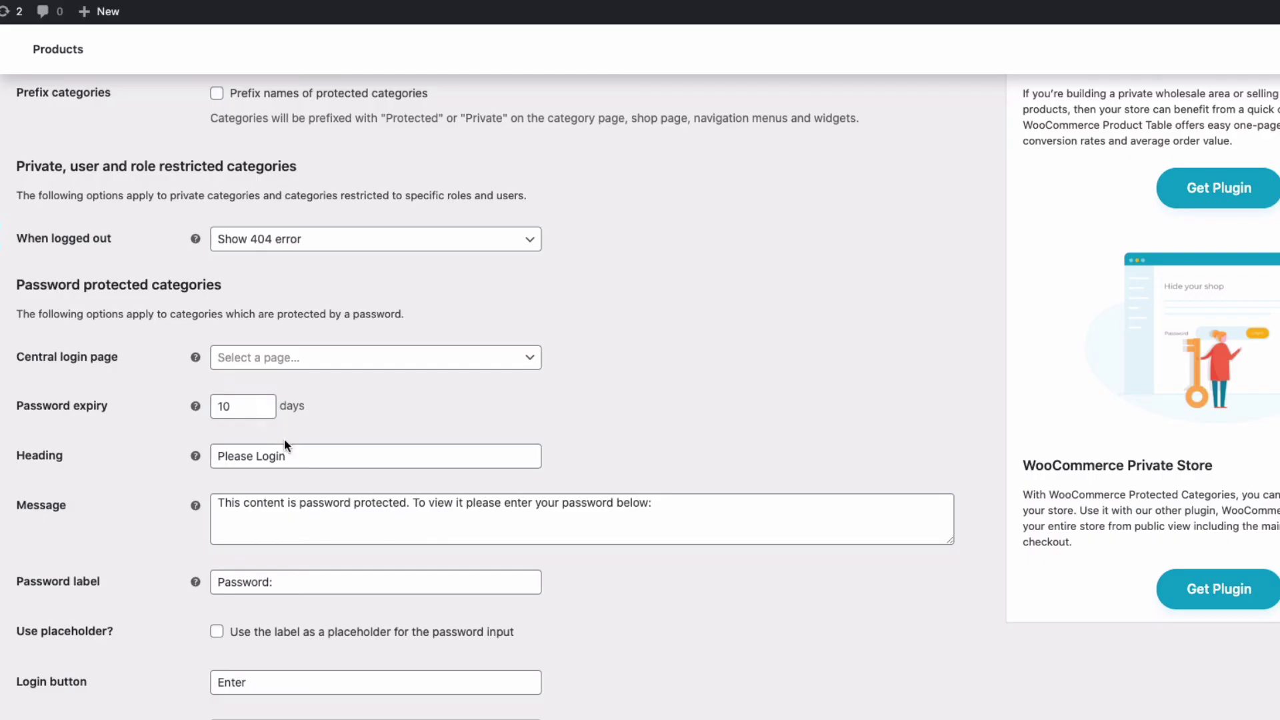
pyautogui.click(294, 455)
pyautogui.hotkey('ctrl', 'a')
pyautogui.write('Members Area')
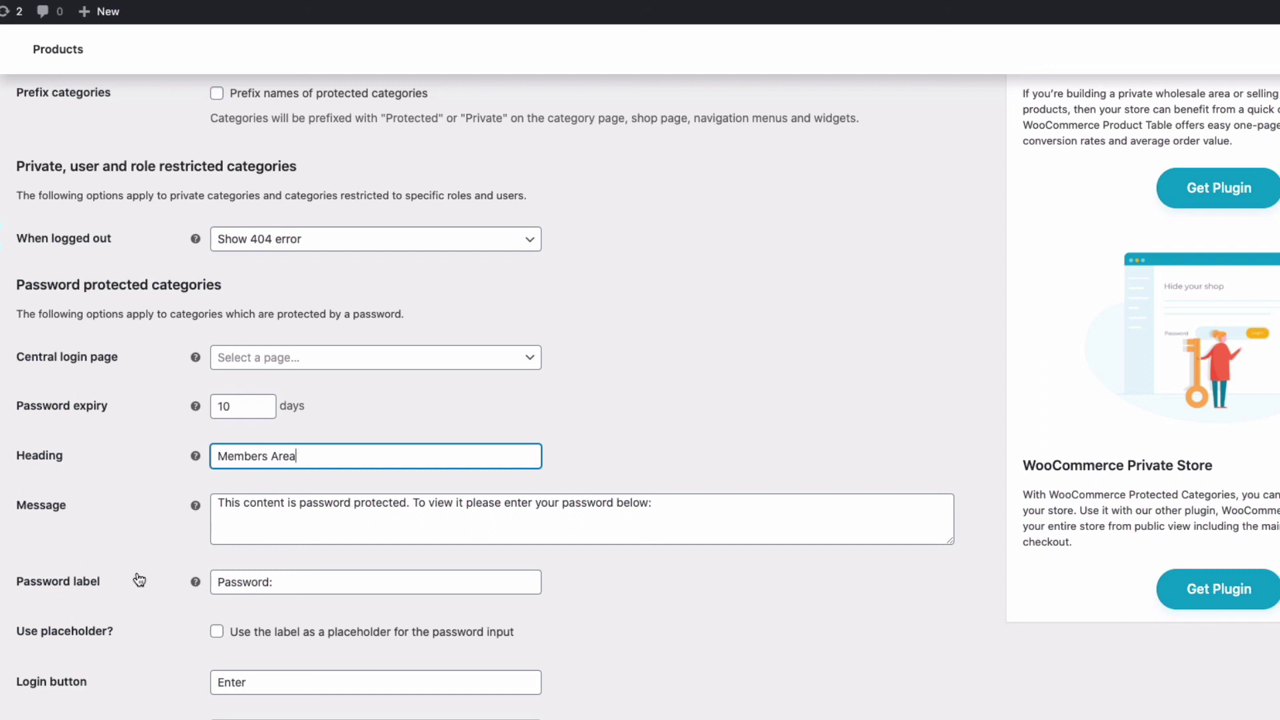
# Step: Set the login button label to 'Submit', save, and reload the Members Only page to confirm
pyautogui.scroll(-1, 199, 543)
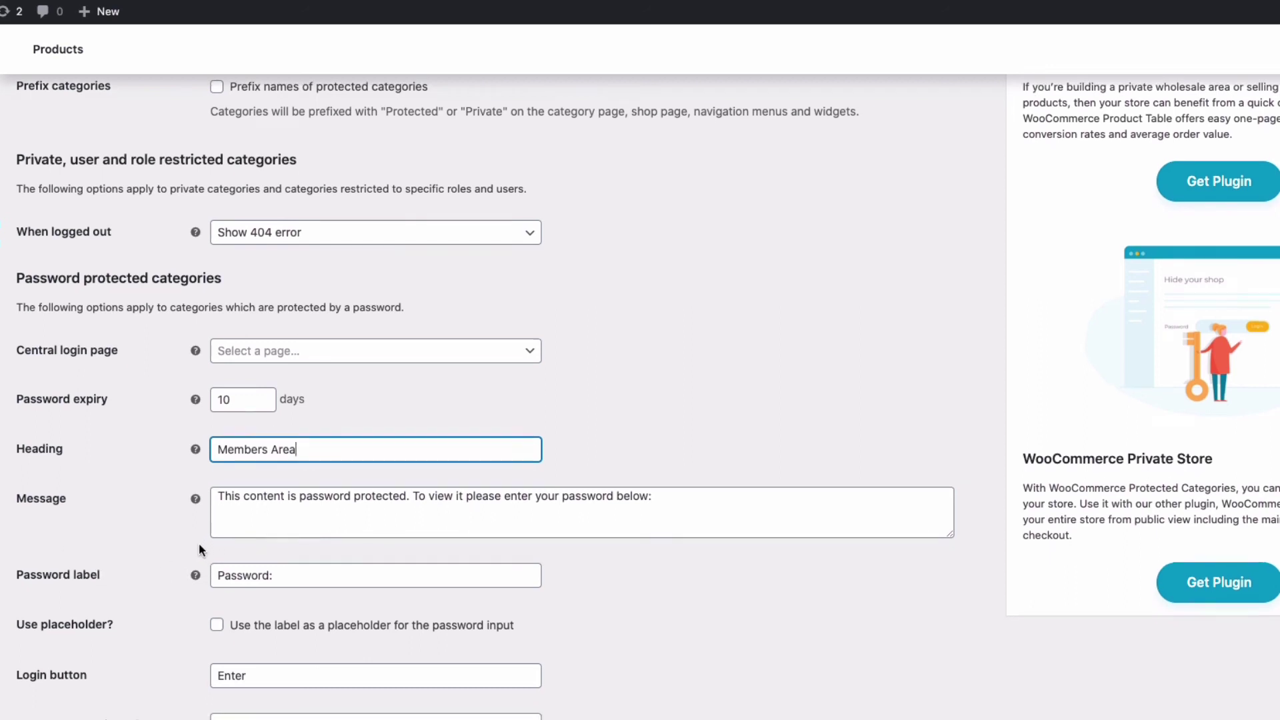
pyautogui.scroll(-2, 199, 543)
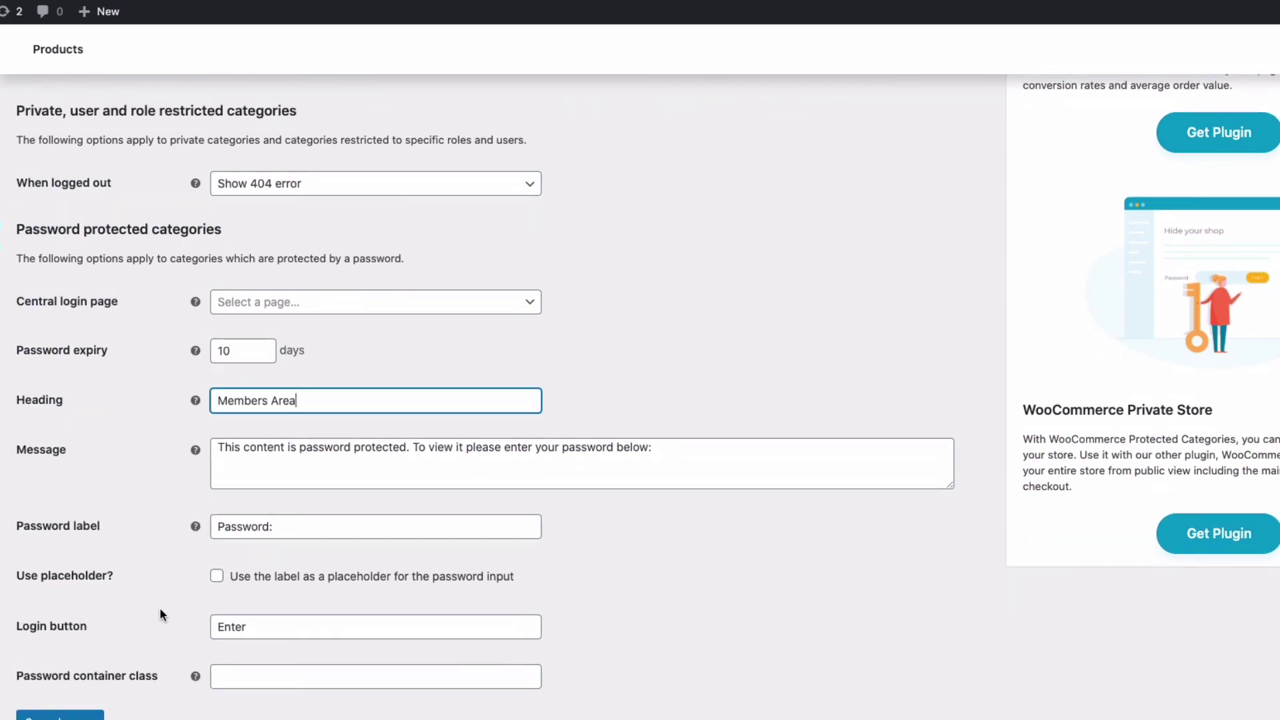
pyautogui.doubleClick(257, 625)
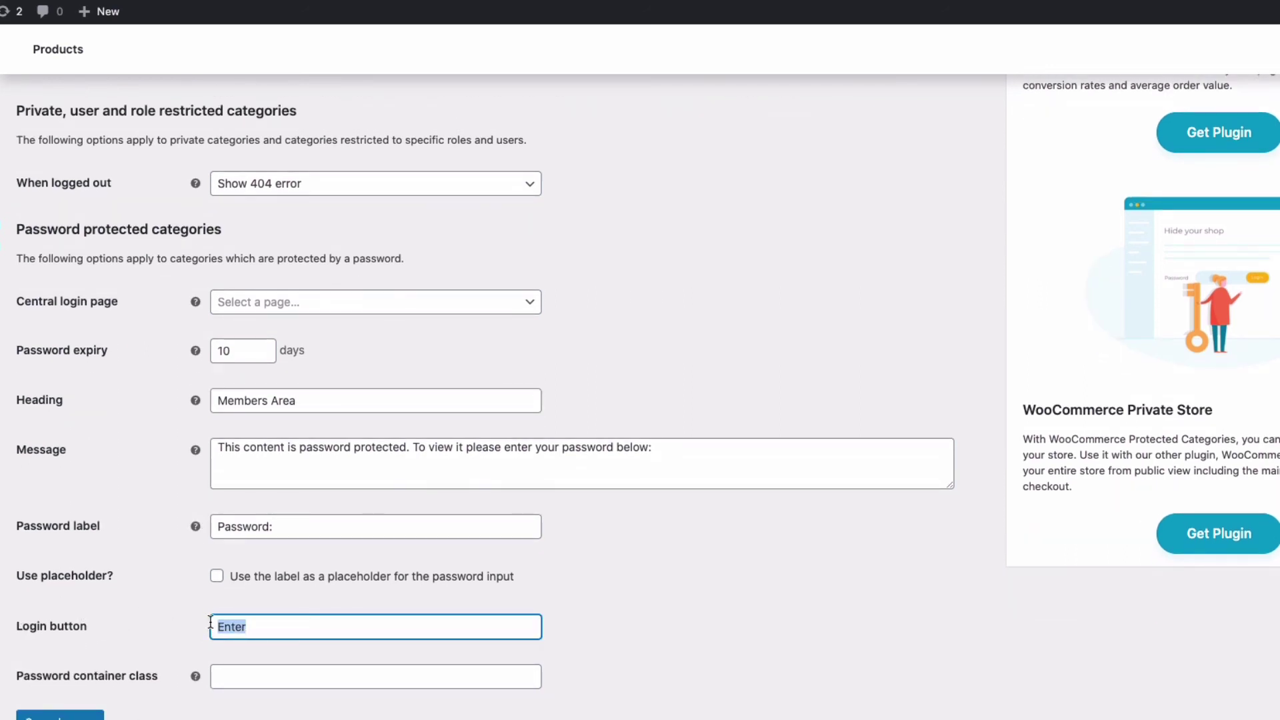
pyautogui.write('Submit')
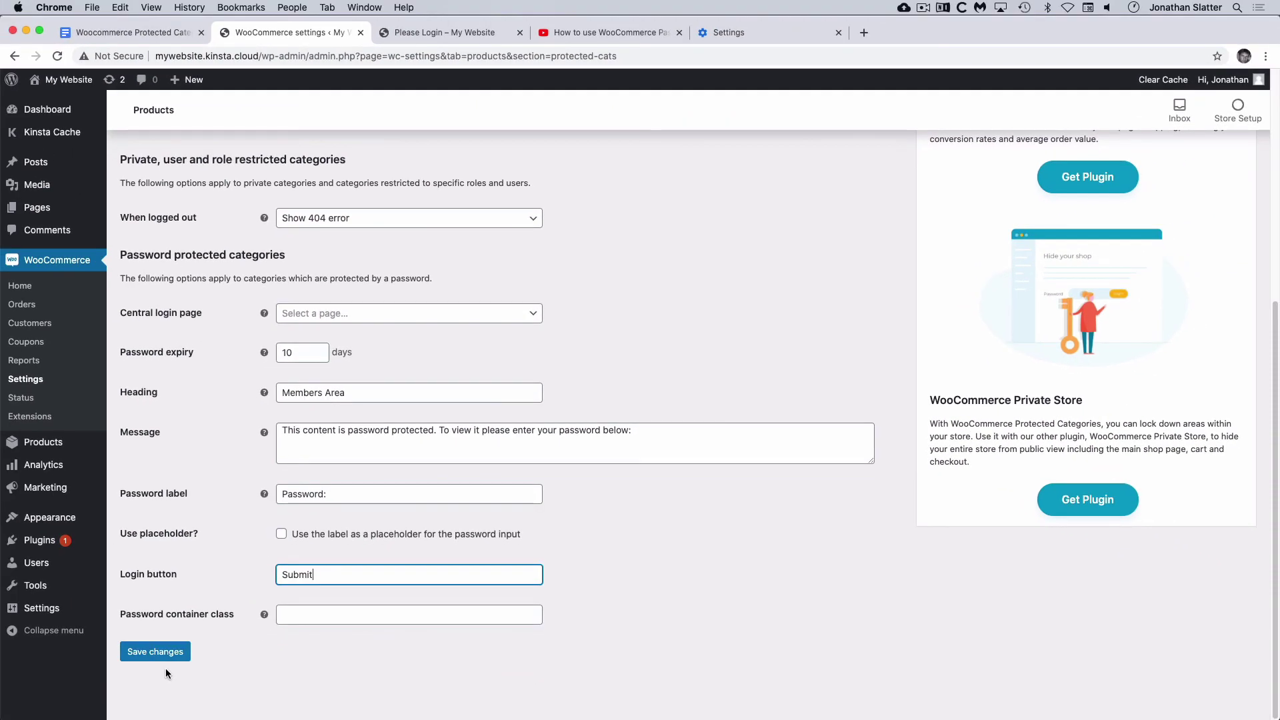
pyautogui.click(79, 717)
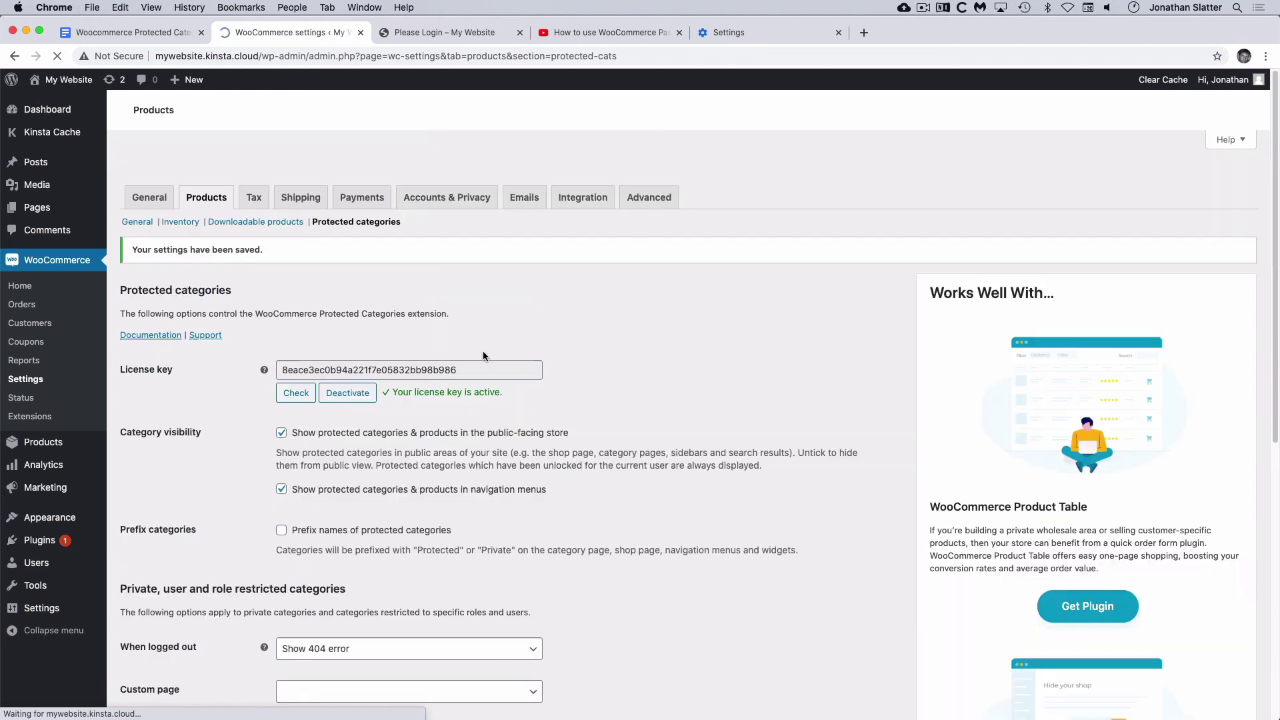
pyautogui.click(387, 37)
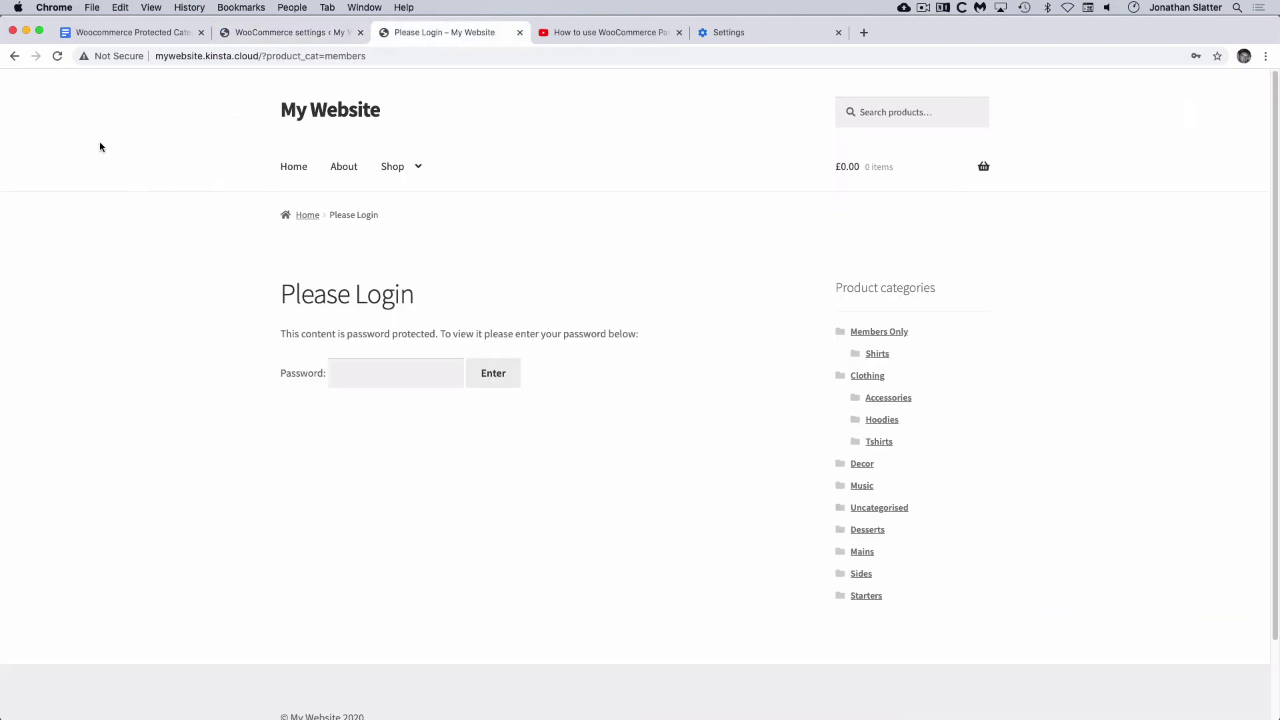
pyautogui.click(57, 56)
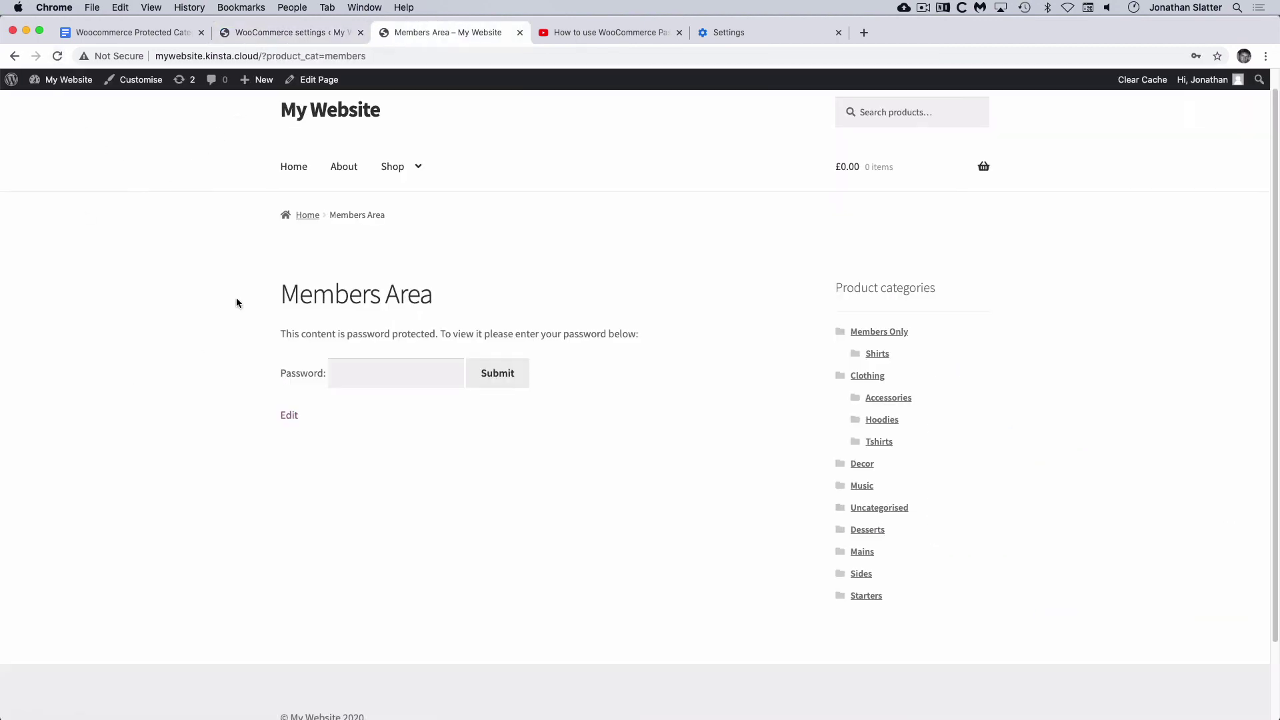